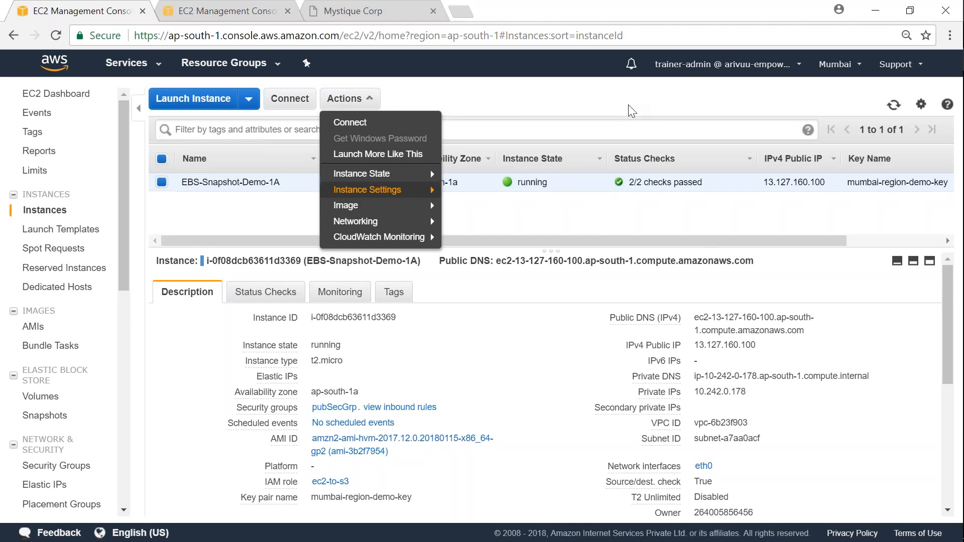
# Start creating an image from the EBS-Snapshot-Demo-1A instance, using Custom-Image-for-WebServer as both image name and description.
pyautogui.moveTo(427, 205)
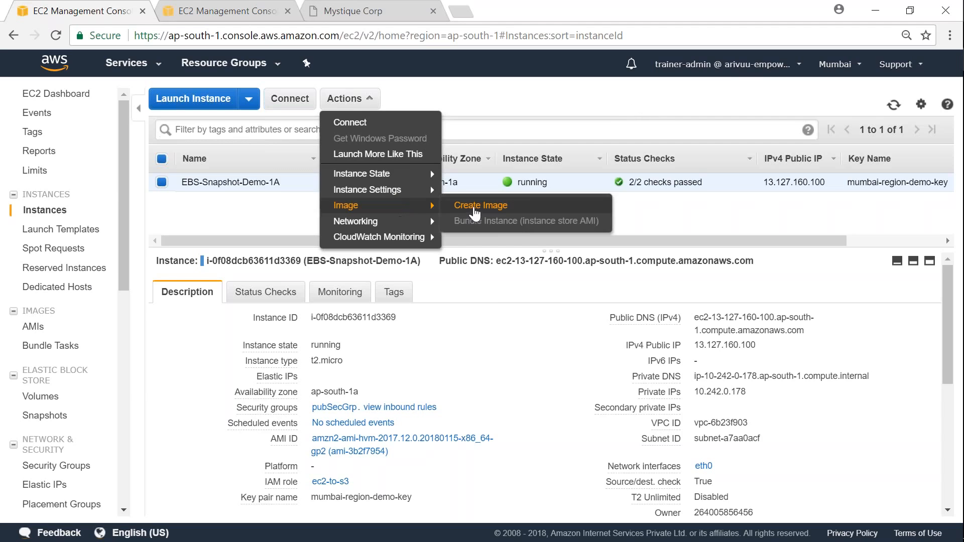
pyautogui.click(457, 205)
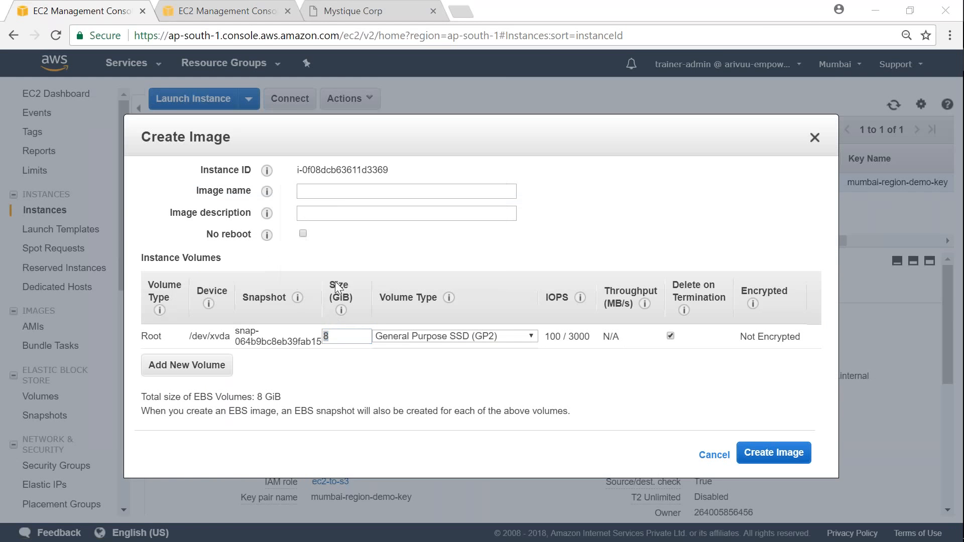
pyautogui.click(338, 195)
pyautogui.write('Custom-')
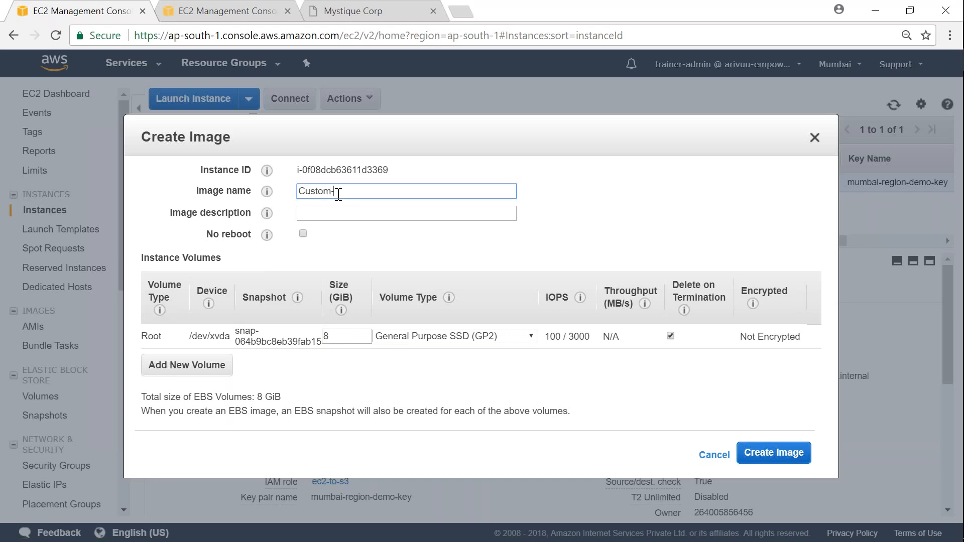
pyautogui.write('Image-for-WebServer')
pyautogui.hotkey('ctrl', 'a')
pyautogui.hotkey('ctrl', 'c')
pyautogui.click(334, 214)
pyautogui.hotkey('ctrl', 'v')
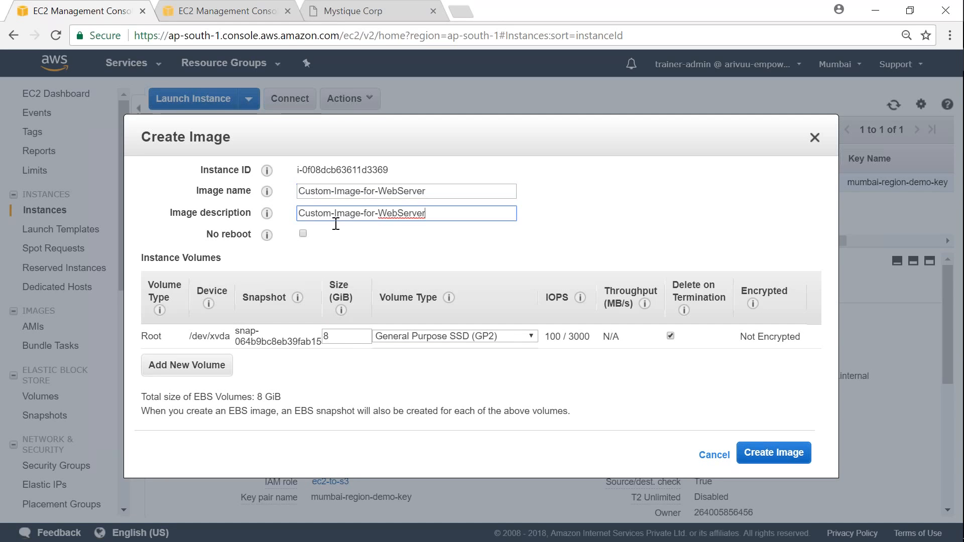
# Read the explanation of the No reboot option, leave the option disabled and create the image.
pyautogui.click(310, 242)
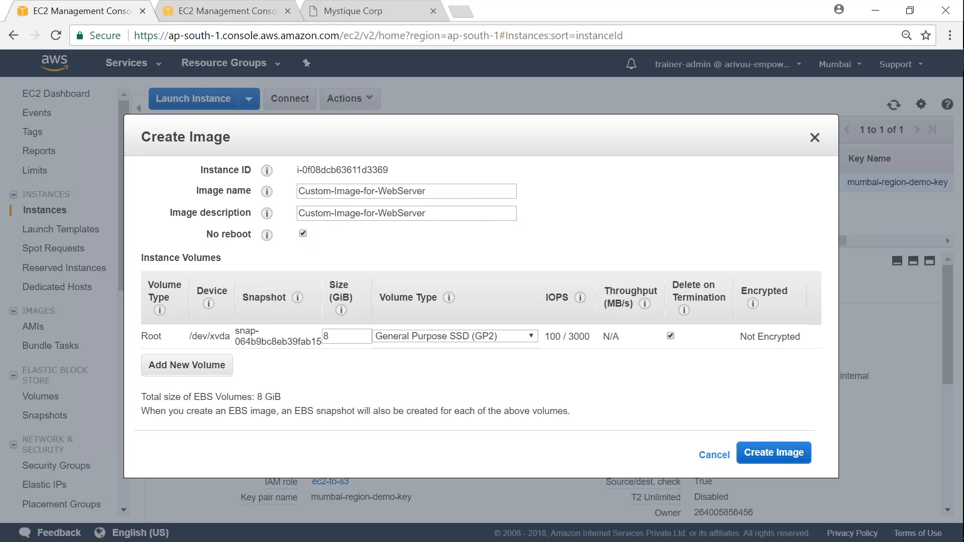
pyautogui.moveTo(267, 235)
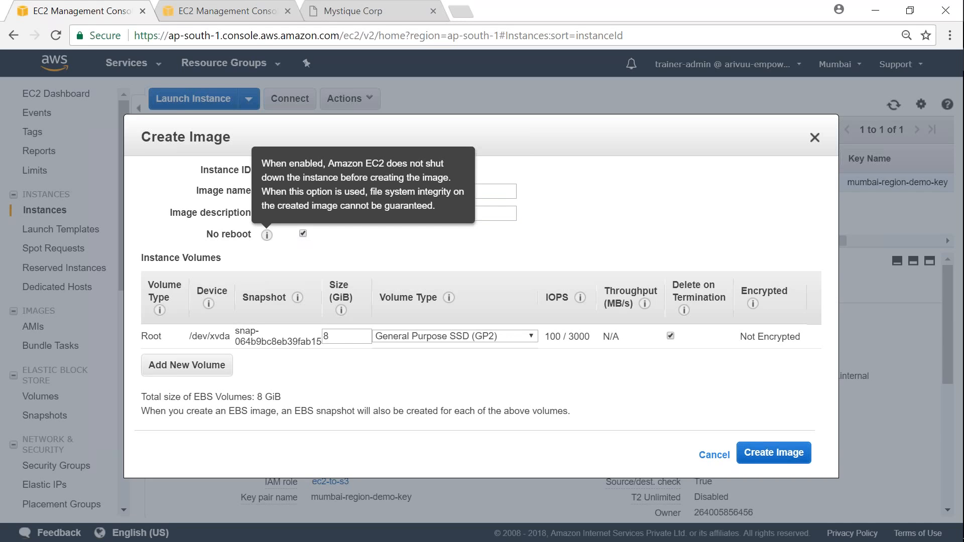
pyautogui.moveTo(377, 191); pyautogui.dragTo(432, 215)
pyautogui.click(432, 215)
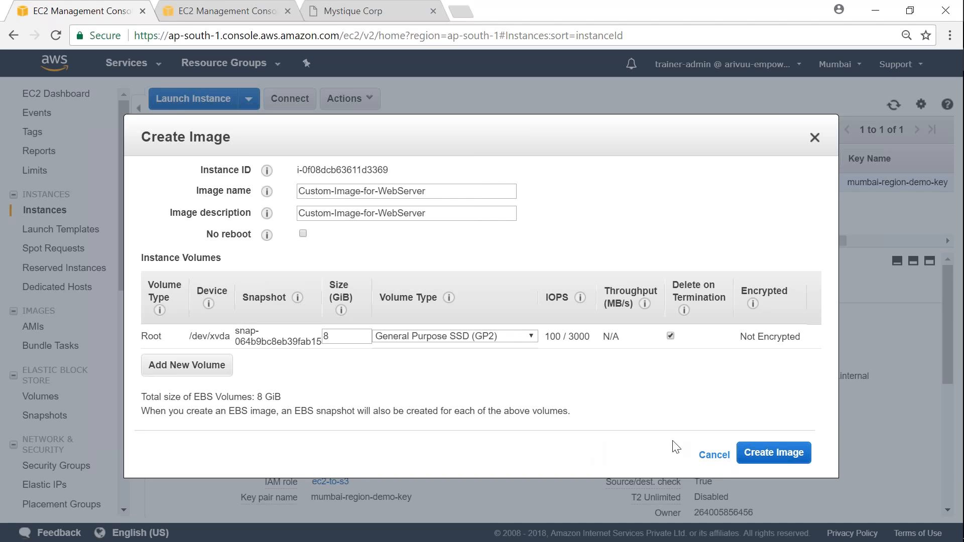
pyautogui.click(780, 455)
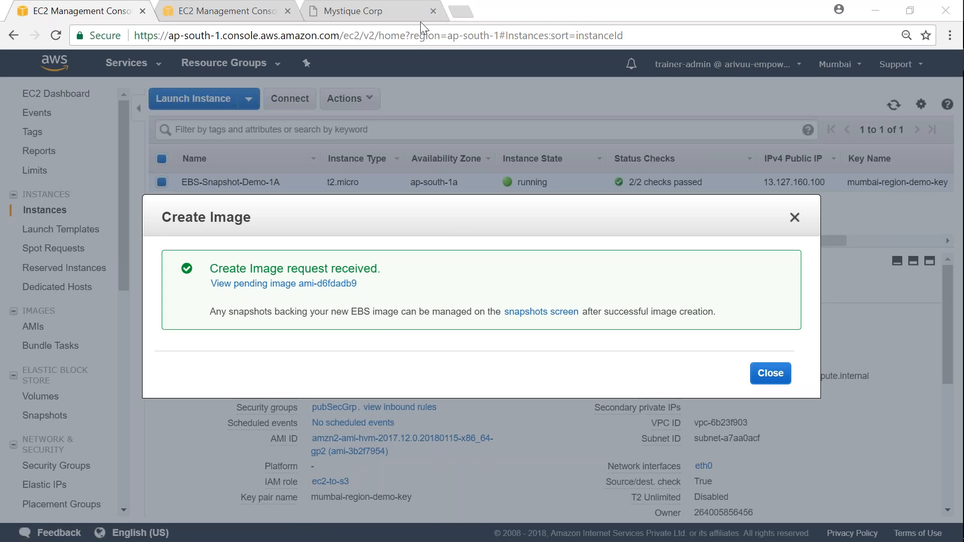
pyautogui.click(770, 373)
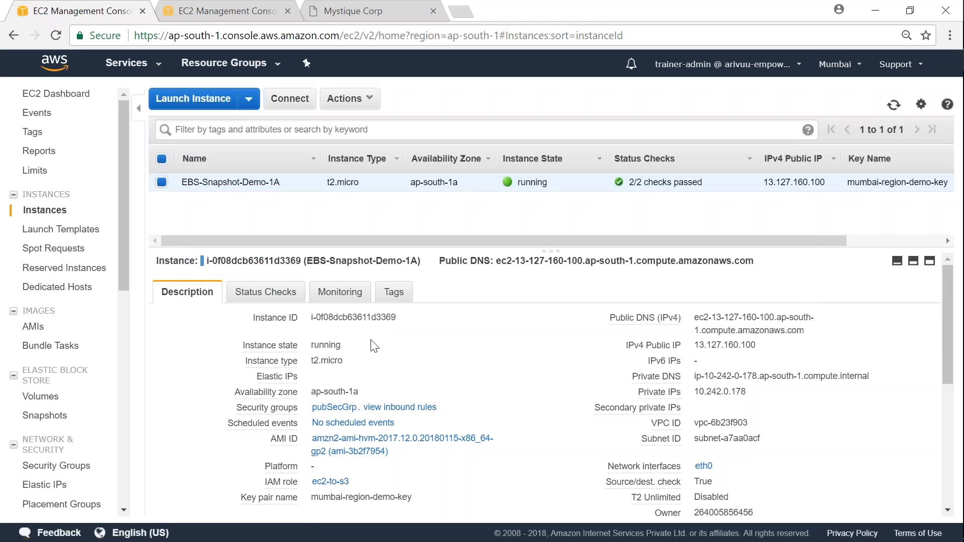
# Open the AMI list, enlarge its list area and check the status of Custom-Image-for-WebServer.
pyautogui.moveTo(125, 275); pyautogui.dragTo(123, 316)
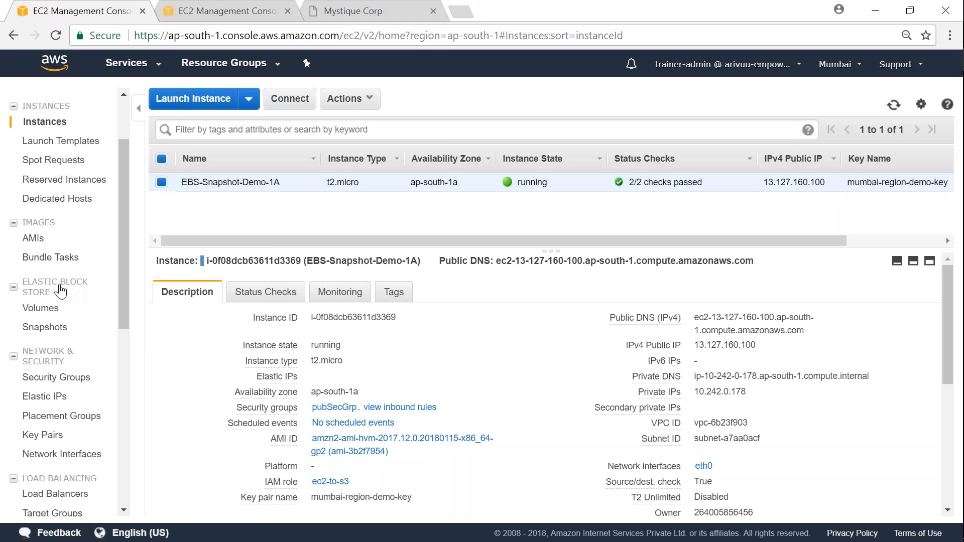
pyautogui.click(31, 241)
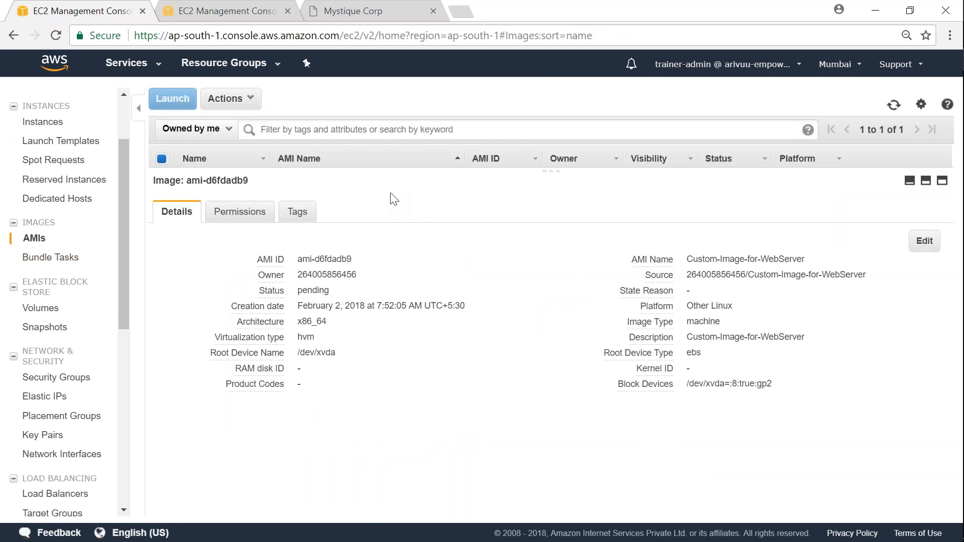
pyautogui.moveTo(362, 172); pyautogui.dragTo(366, 273)
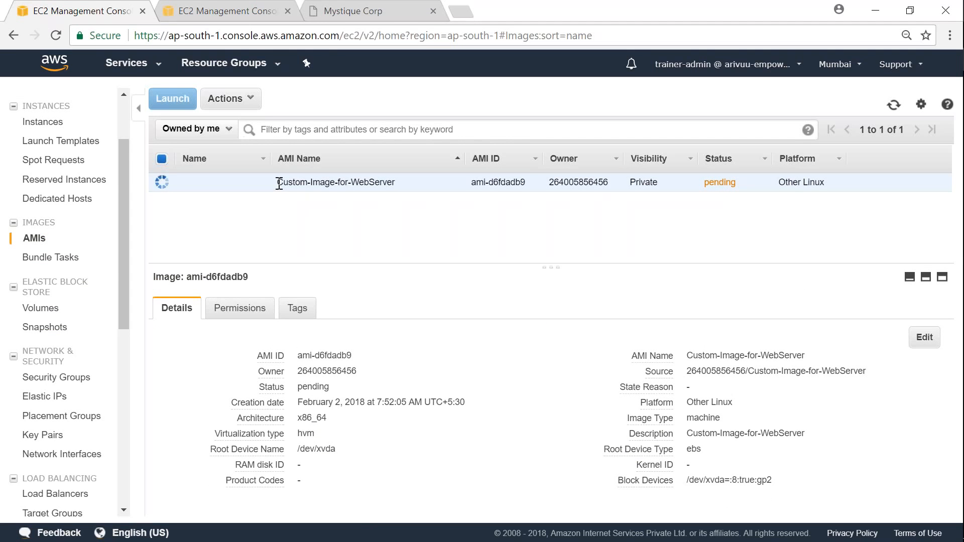
pyautogui.moveTo(279, 182); pyautogui.dragTo(390, 190)
pyautogui.click(397, 203)
pyautogui.moveTo(711, 142); pyautogui.dragTo(713, 147)
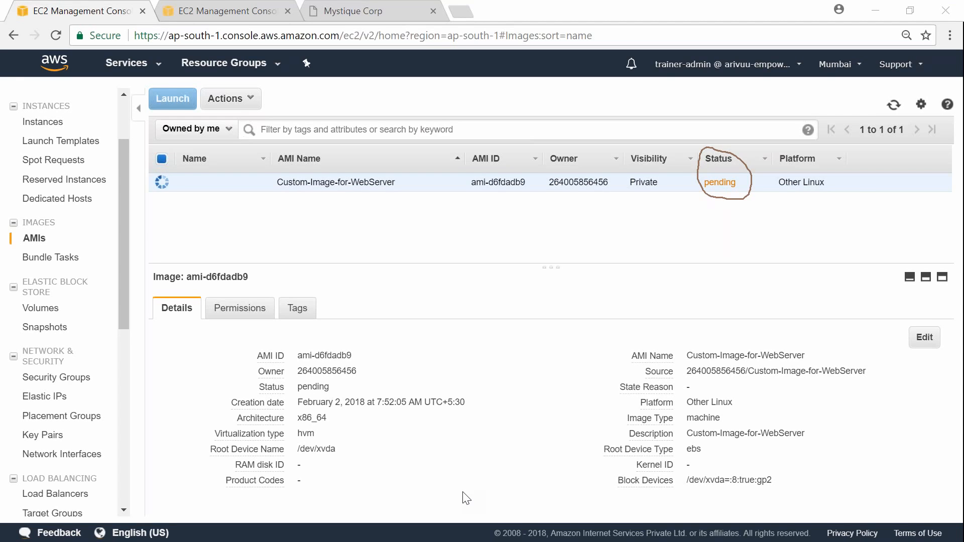
pyautogui.press('Escape')
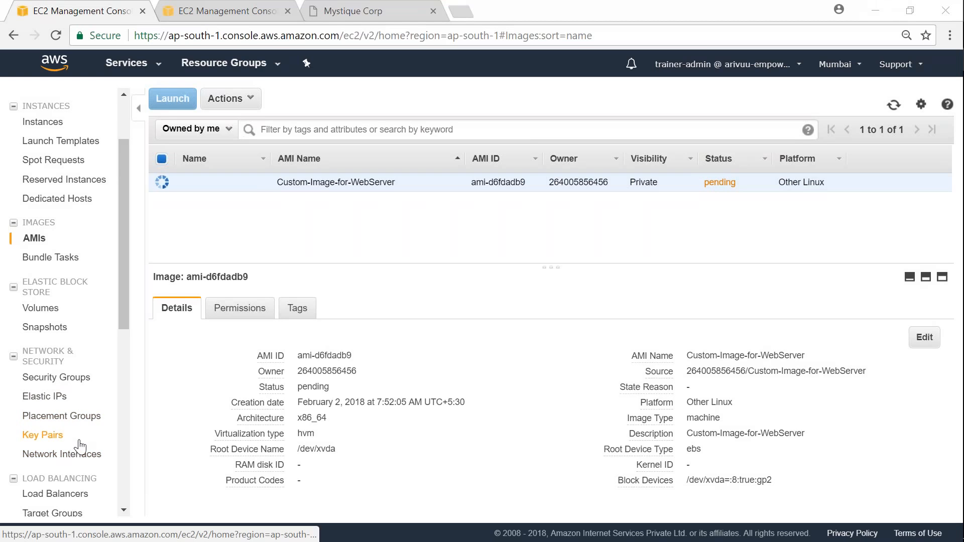
# Open the volumes list with a wider Name column, and copy the ID of EBS-Snapshot-Demo-1A from the instances list in the other browser tab.
pyautogui.click(50, 309)
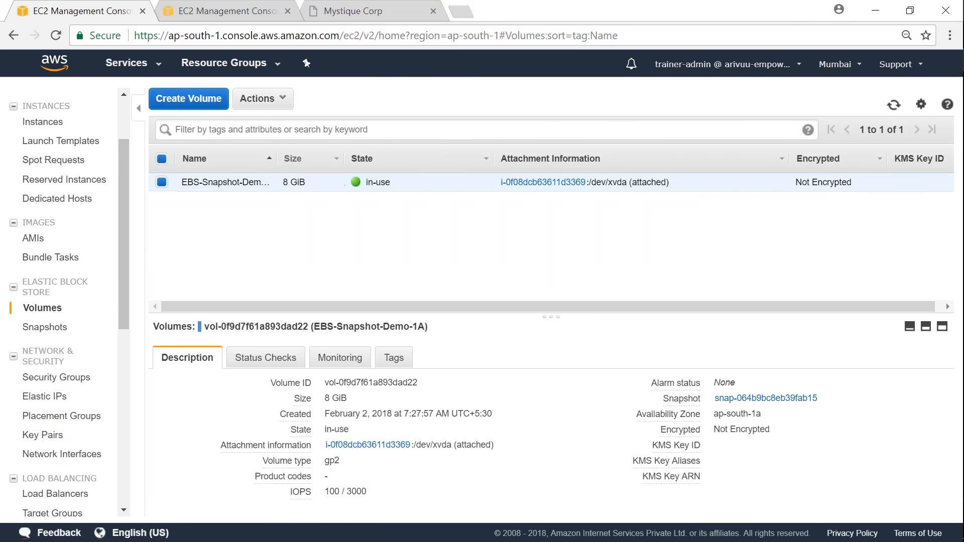
pyautogui.moveTo(381, 158); pyautogui.dragTo(302, 158)
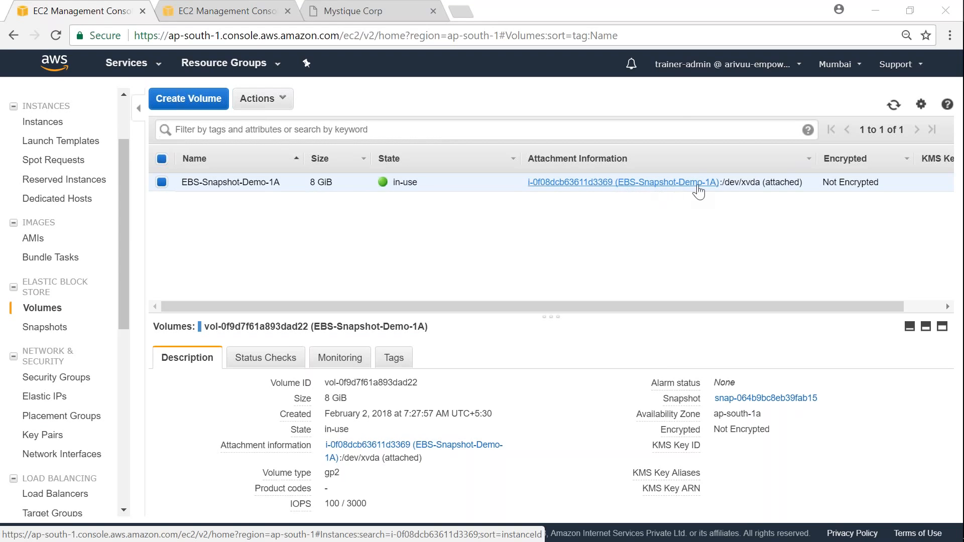
pyautogui.click(231, 12)
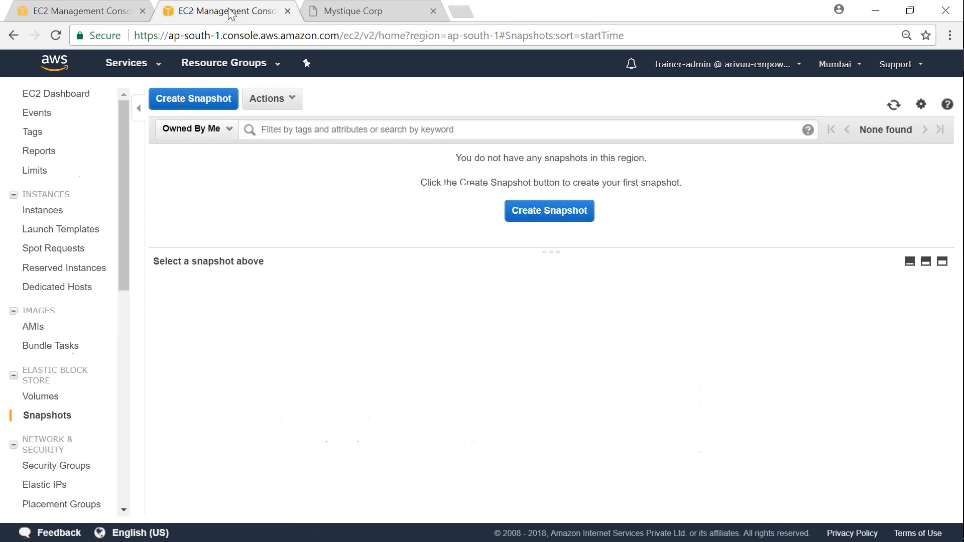
pyautogui.click(53, 211)
pyautogui.moveTo(214, 11); pyautogui.dragTo(75, 10)
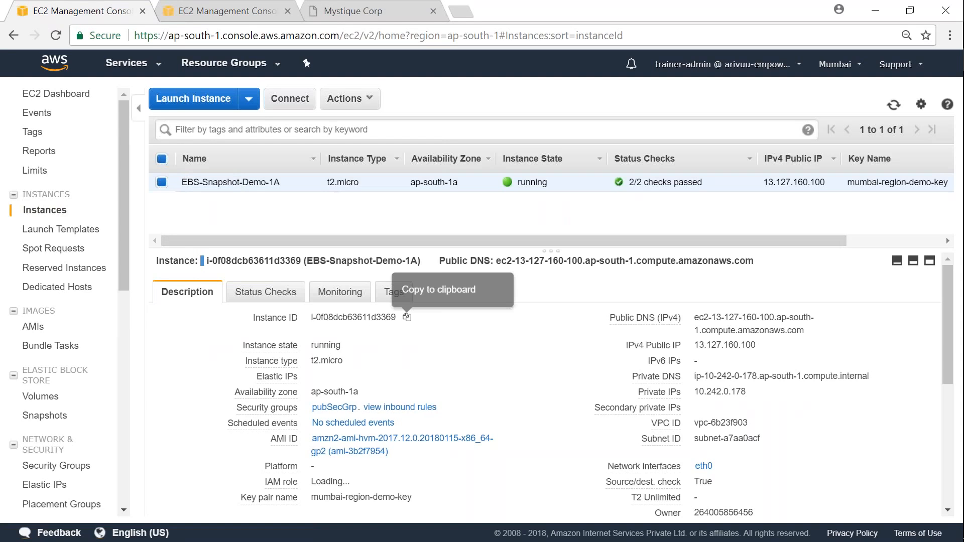
pyautogui.click(407, 317)
# Filter the volumes list by the copied instance ID.
pyautogui.click(226, 11)
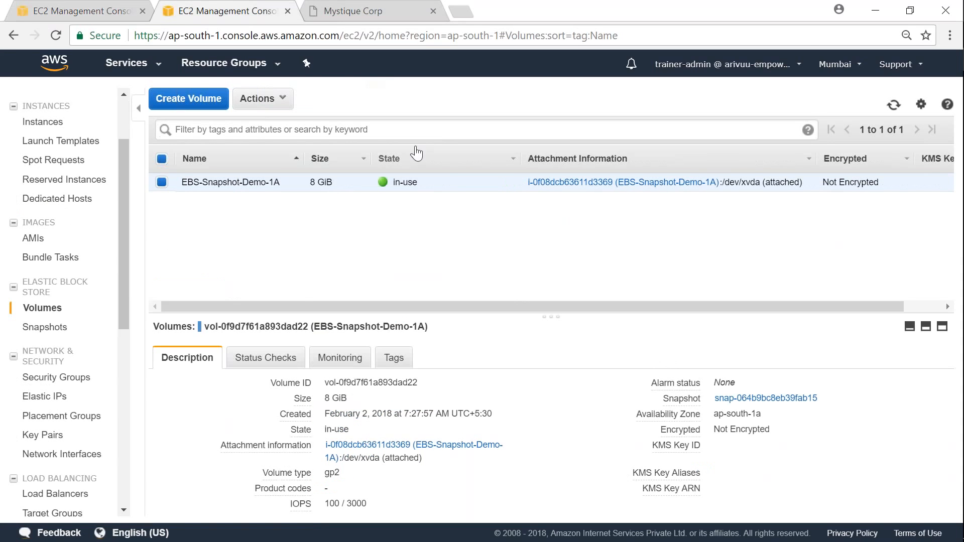
pyautogui.click(403, 133)
pyautogui.hotkey('ctrl', 'v')
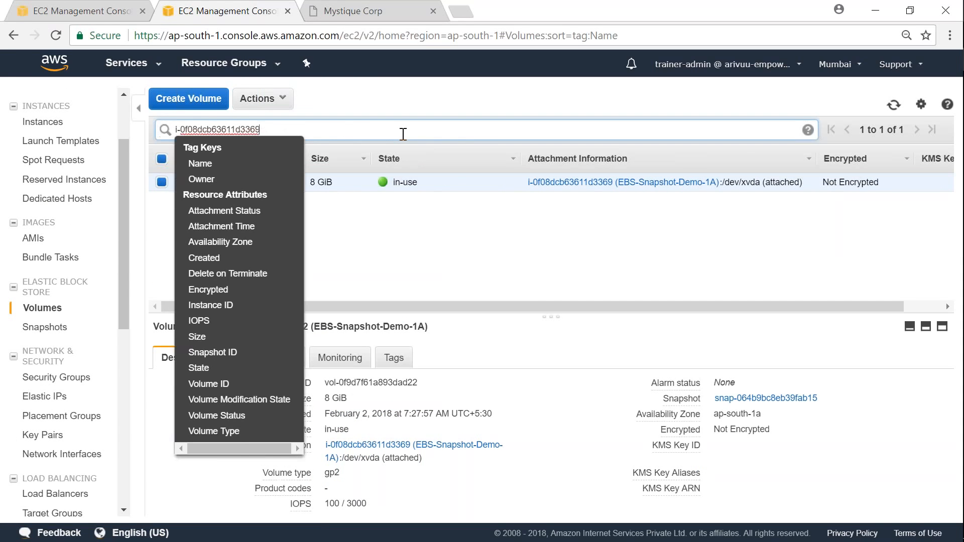
pyautogui.press('Return')
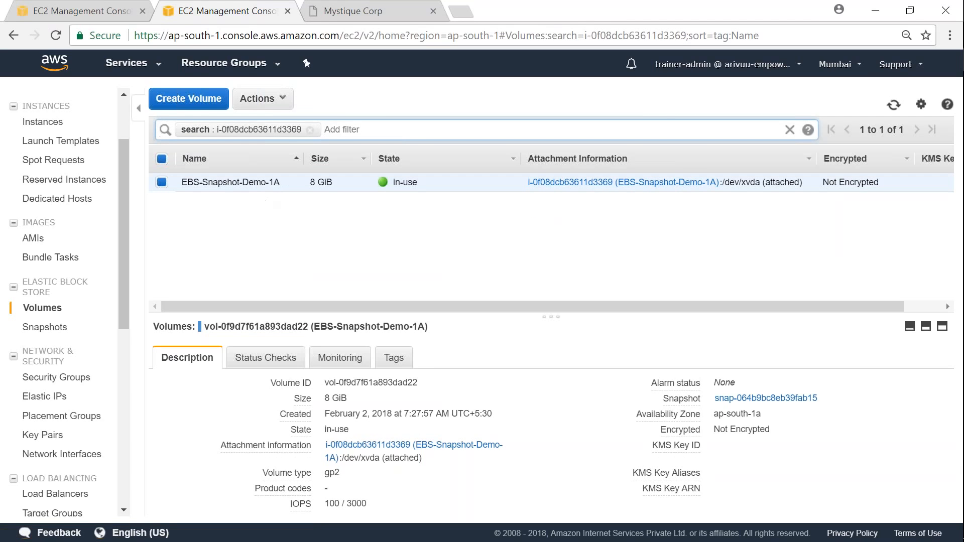
# Start a snapshot of the EBS-Snapshot-Demo-1A volume, entering custom-web-snapshot-1 as both name and description.
pyautogui.click(263, 98)
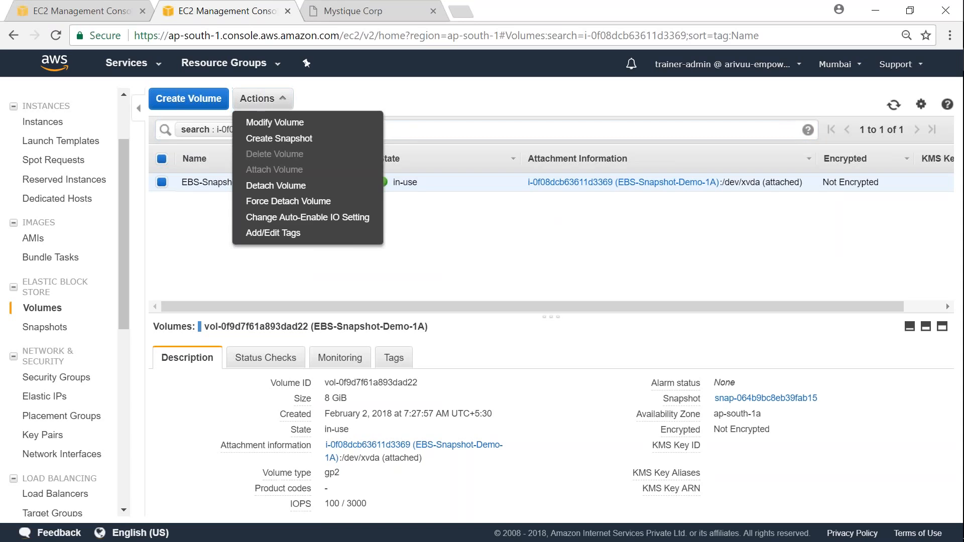
pyautogui.click(274, 143)
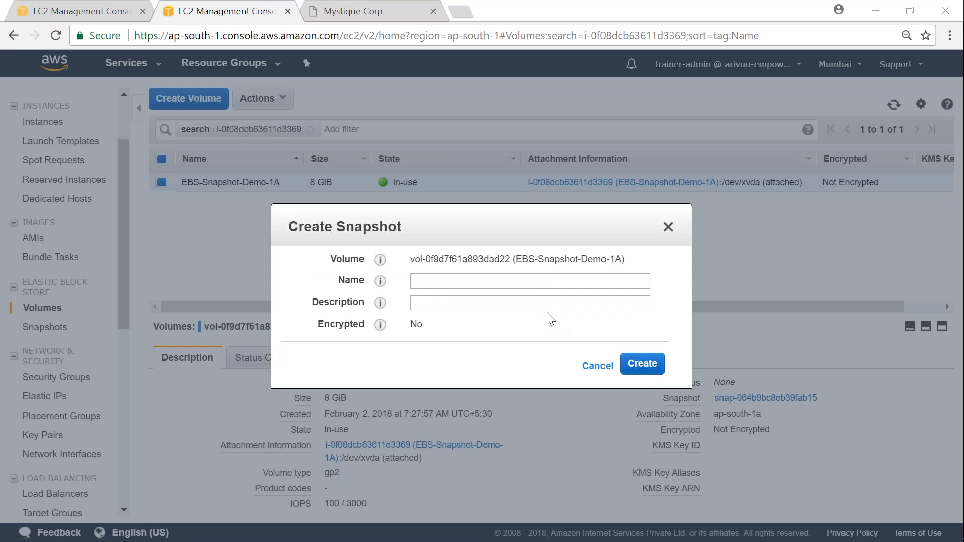
pyautogui.click(529, 282)
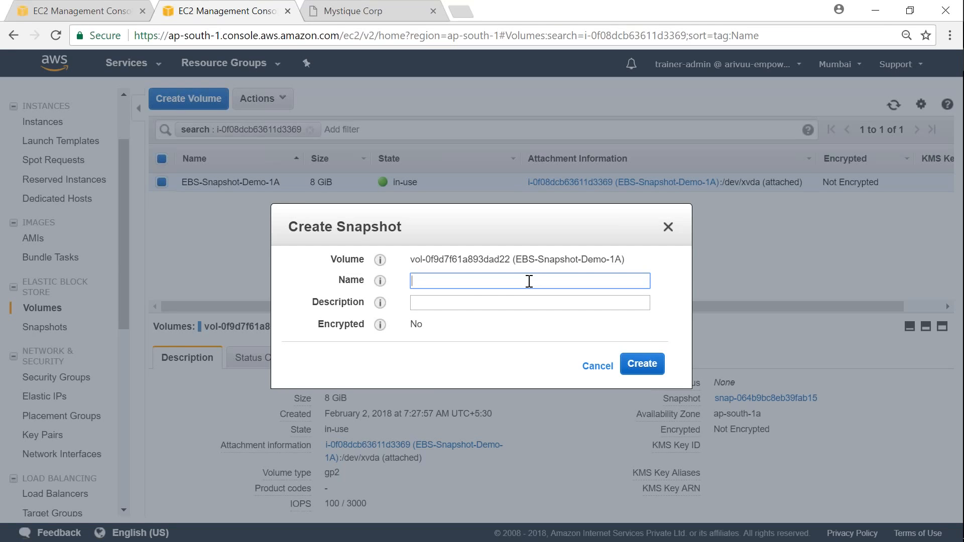
pyautogui.write('custom-web-snapshot-1')
pyautogui.hotkey('ctrl', 'a')
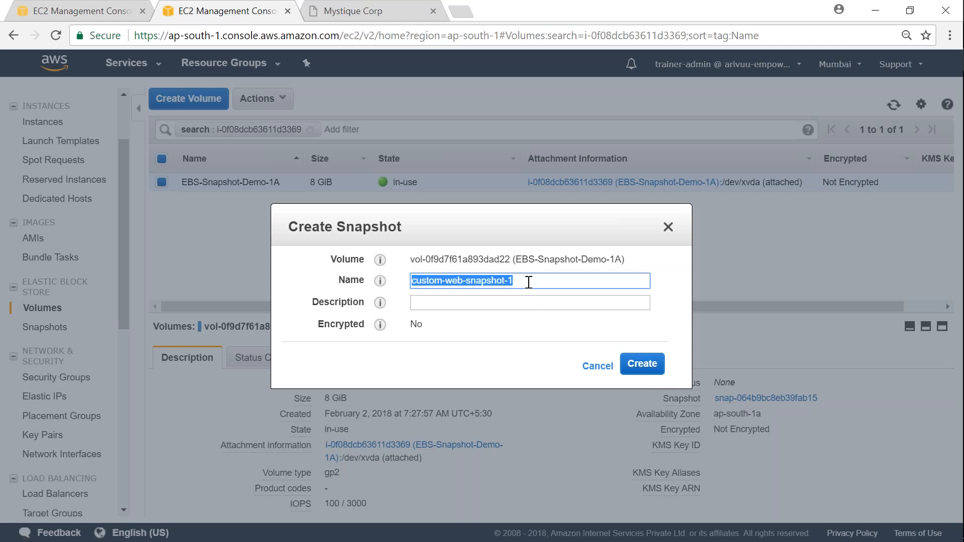
pyautogui.click(533, 318)
pyautogui.click(530, 301)
pyautogui.hotkey('ctrl', 'v')
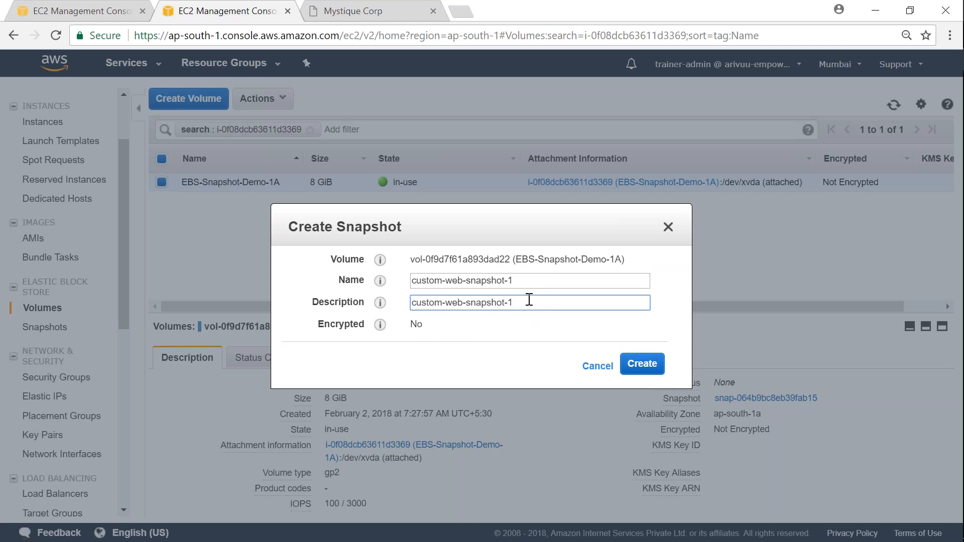
# Check the snapshot's Encrypted setting, create the snapshot and dismiss the confirmation.
pyautogui.click(415, 327)
pyautogui.moveTo(410, 325); pyautogui.dragTo(424, 325)
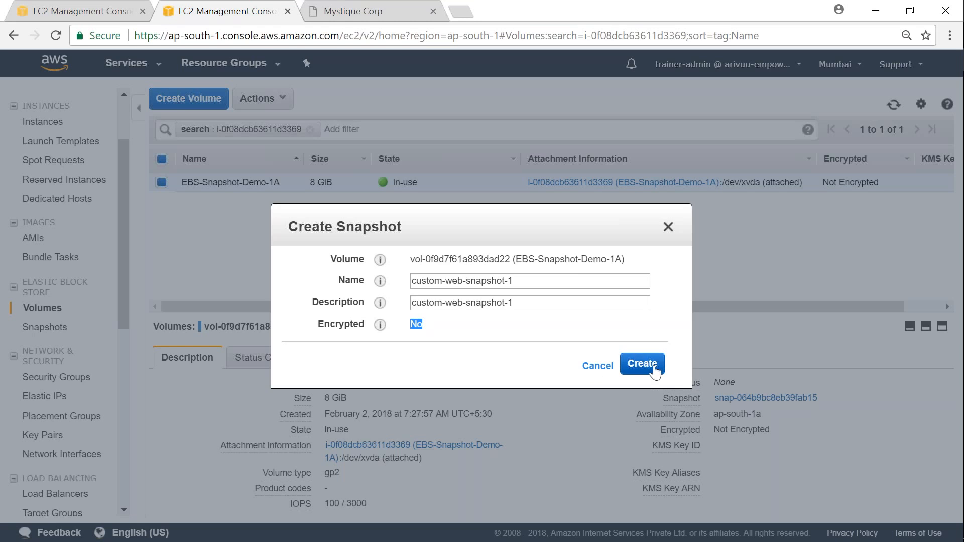
pyautogui.click(416, 325)
pyautogui.doubleClick(419, 325)
pyautogui.moveTo(409, 331); pyautogui.dragTo(414, 327)
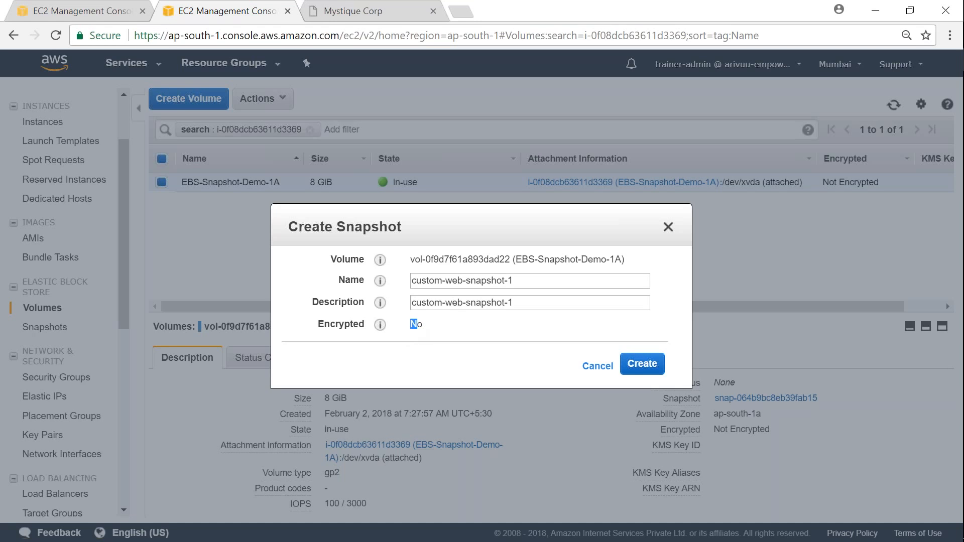
pyautogui.click(640, 369)
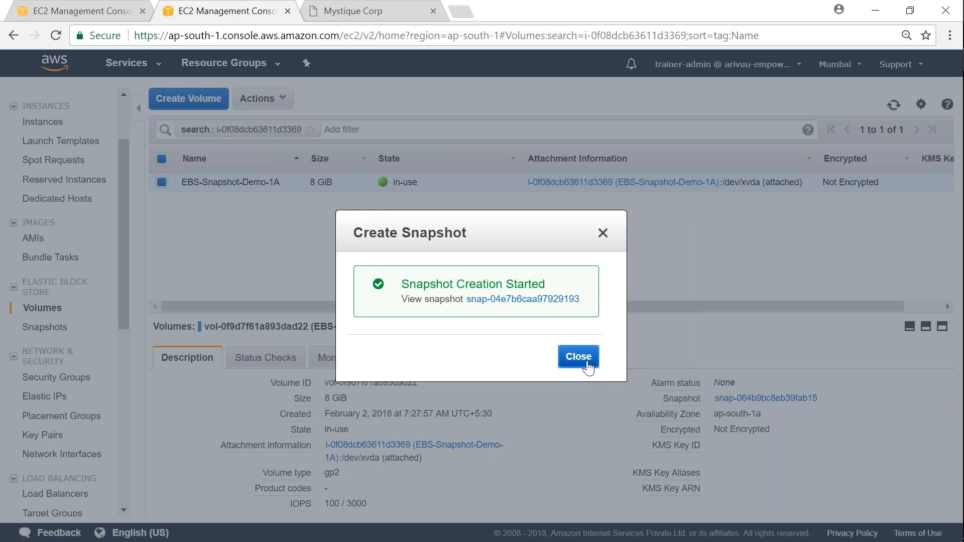
pyautogui.click(588, 368)
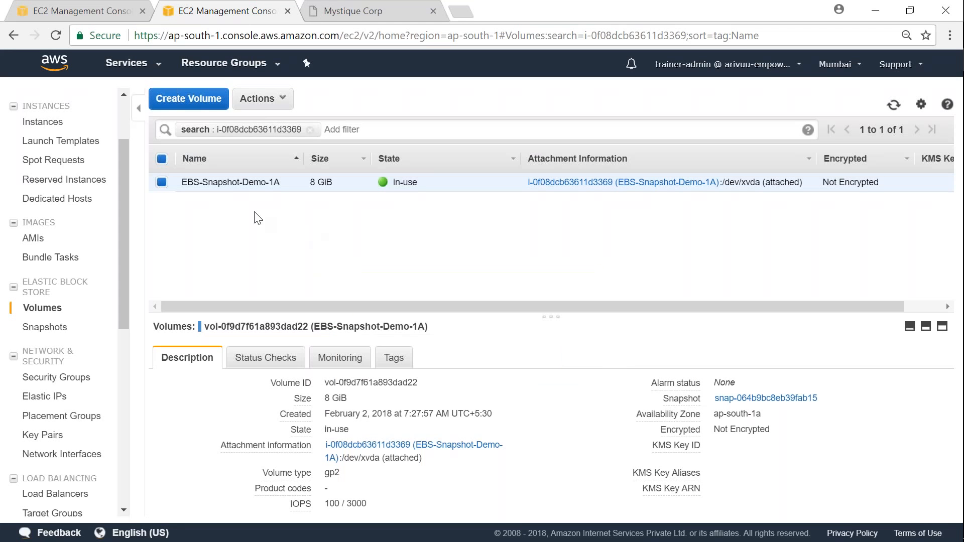
# Open the snapshots list, widen the Name and Description columns, and select custom-web-snapshot-1 to view its details.
pyautogui.click(43, 329)
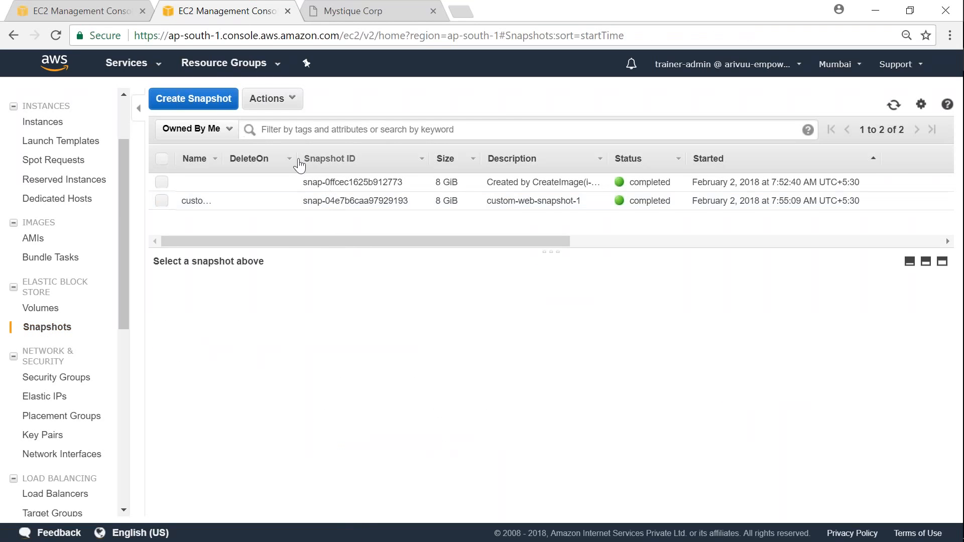
pyautogui.moveTo(226, 163); pyautogui.dragTo(317, 160)
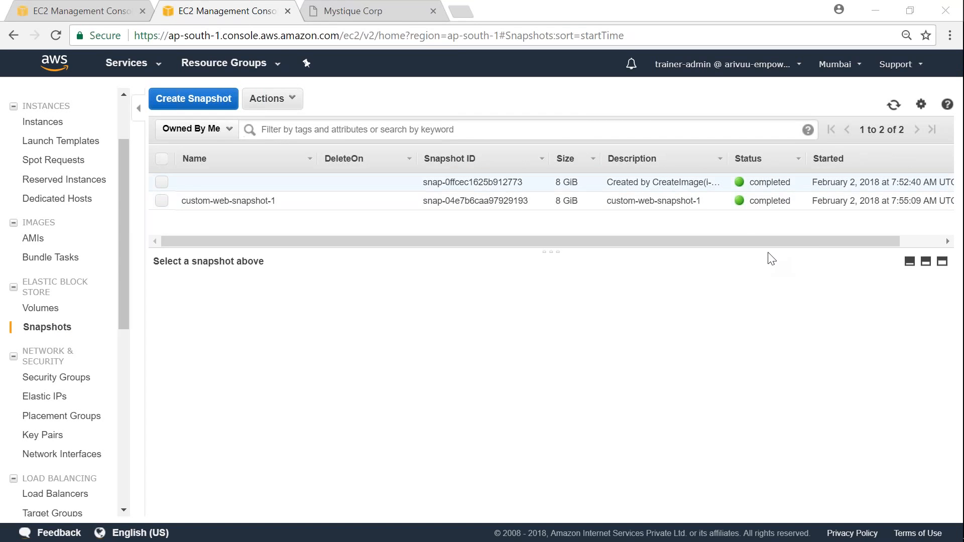
pyautogui.moveTo(730, 160); pyautogui.dragTo(954, 160)
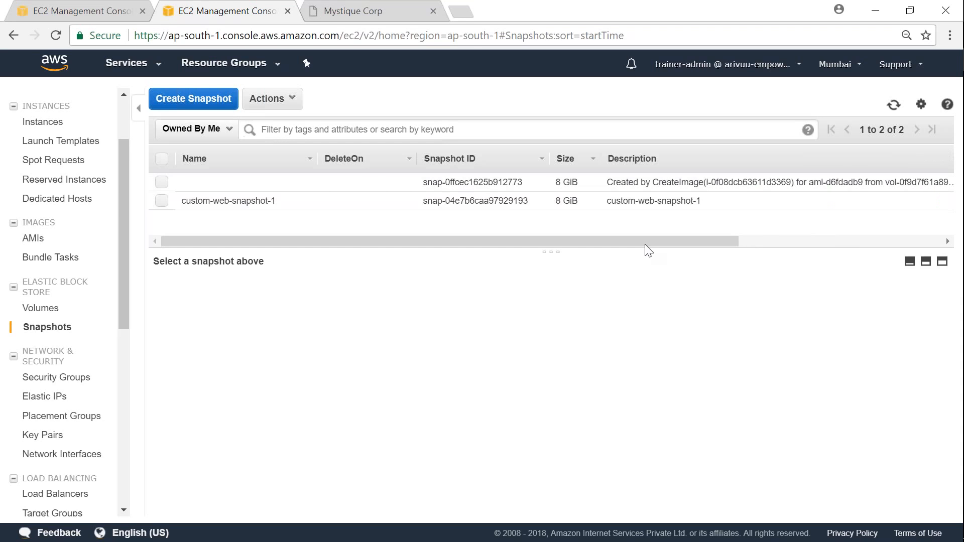
pyautogui.moveTo(642, 241); pyautogui.dragTo(498, 233)
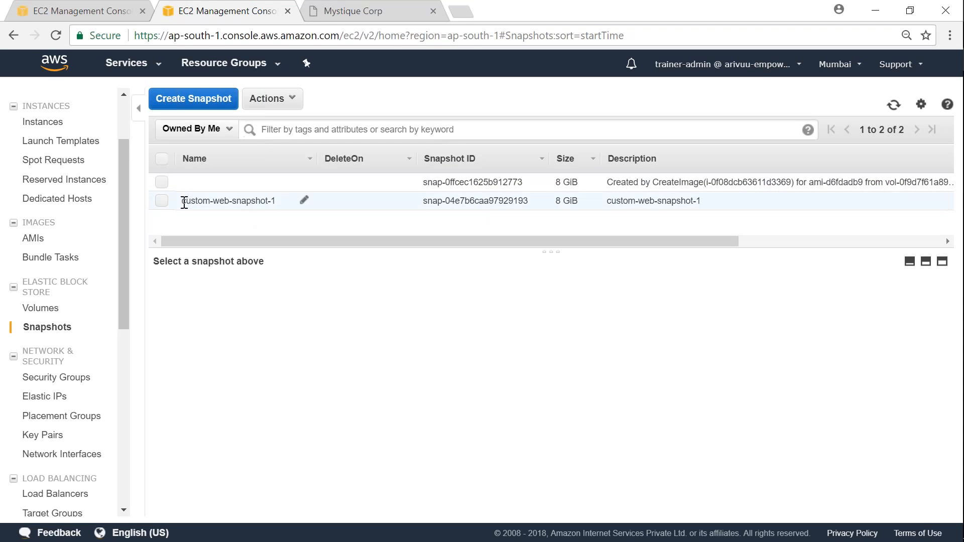
pyautogui.moveTo(183, 200); pyautogui.dragTo(273, 203)
pyautogui.click(298, 207)
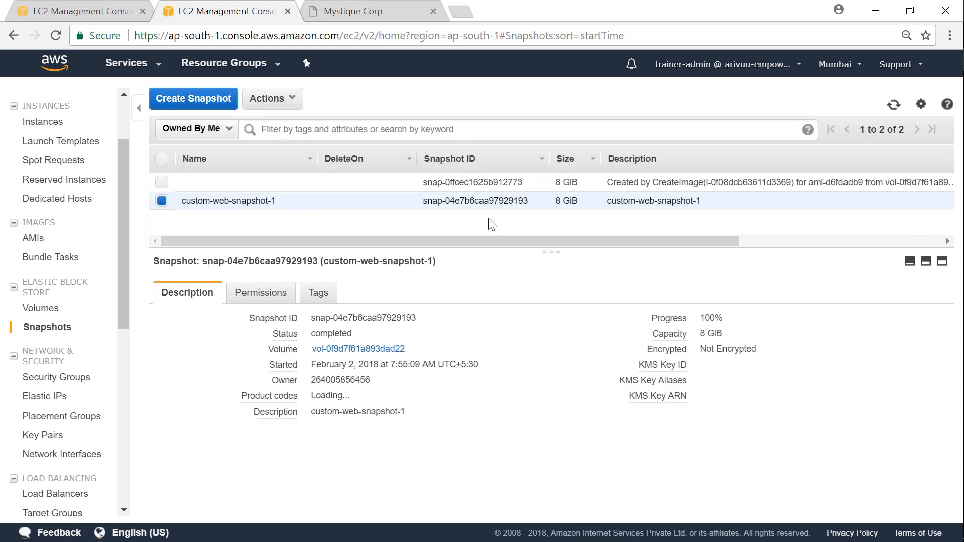
# Select the unnamed snapshot created by CreateImage, examine its source instance and volume in the description, and open the AMIs list.
pyautogui.click(557, 184)
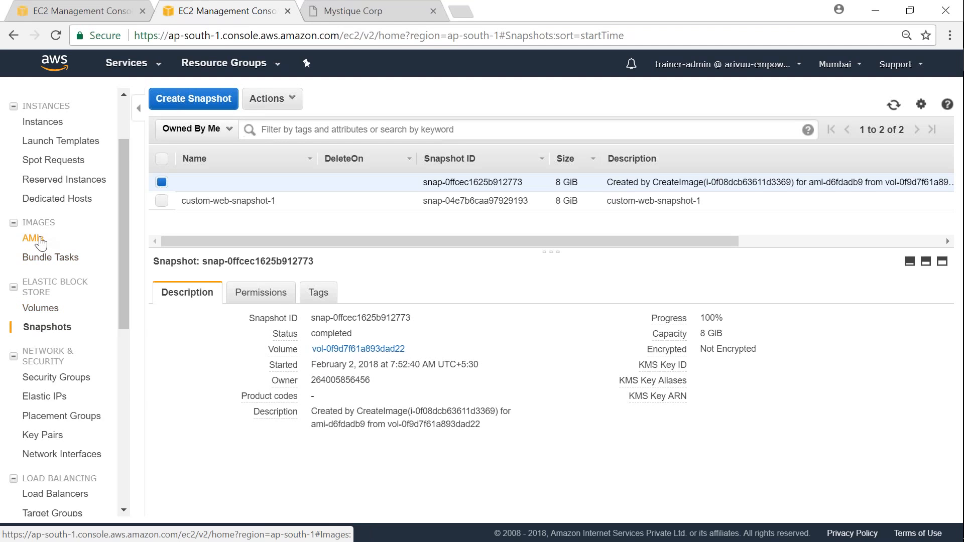
pyautogui.moveTo(613, 182); pyautogui.dragTo(857, 183)
pyautogui.click(809, 183)
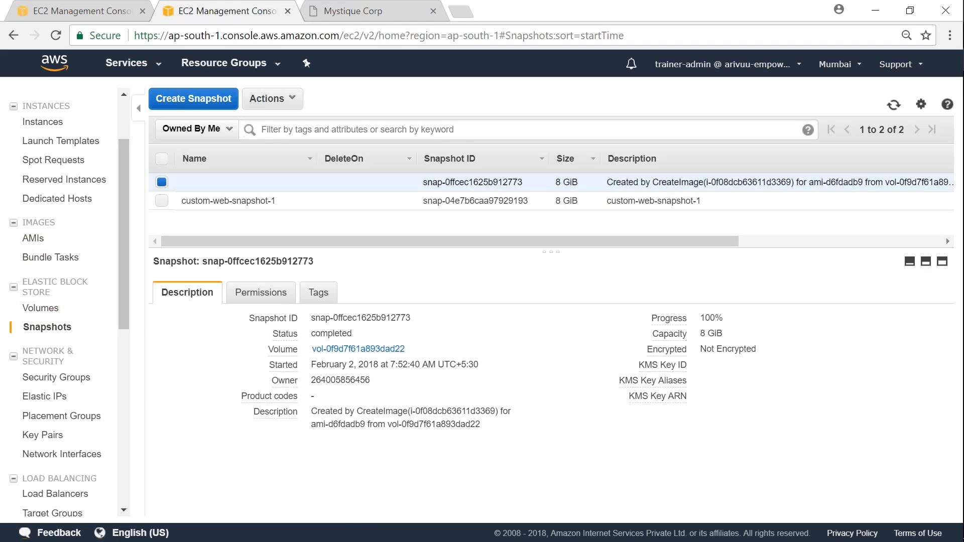
pyautogui.moveTo(317, 411); pyautogui.dragTo(498, 412)
pyautogui.click(393, 415)
pyautogui.moveTo(311, 427); pyautogui.dragTo(476, 428)
pyautogui.click(346, 427)
pyautogui.click(32, 240)
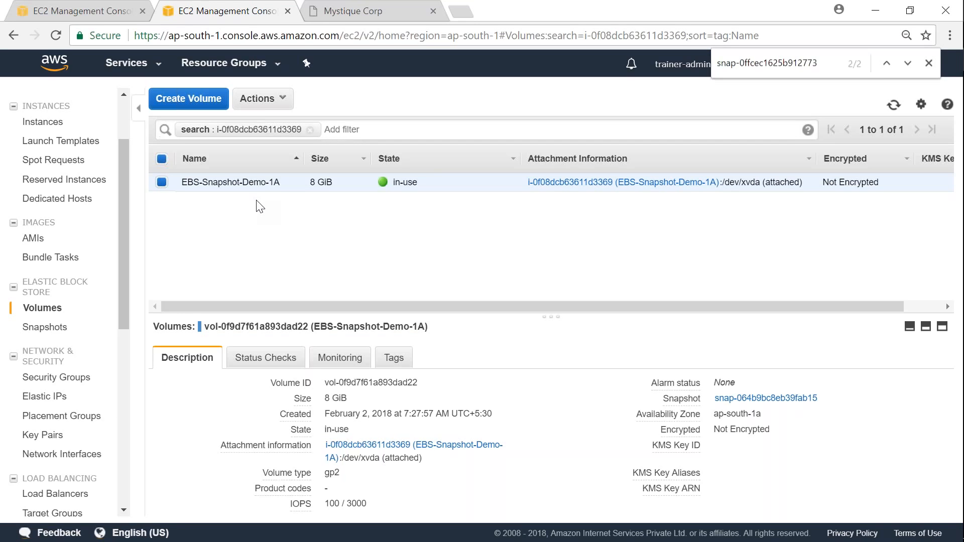
# Start creating a new EBS volume, setting its size to 1 GiB and enabling encryption.
pyautogui.click(196, 102)
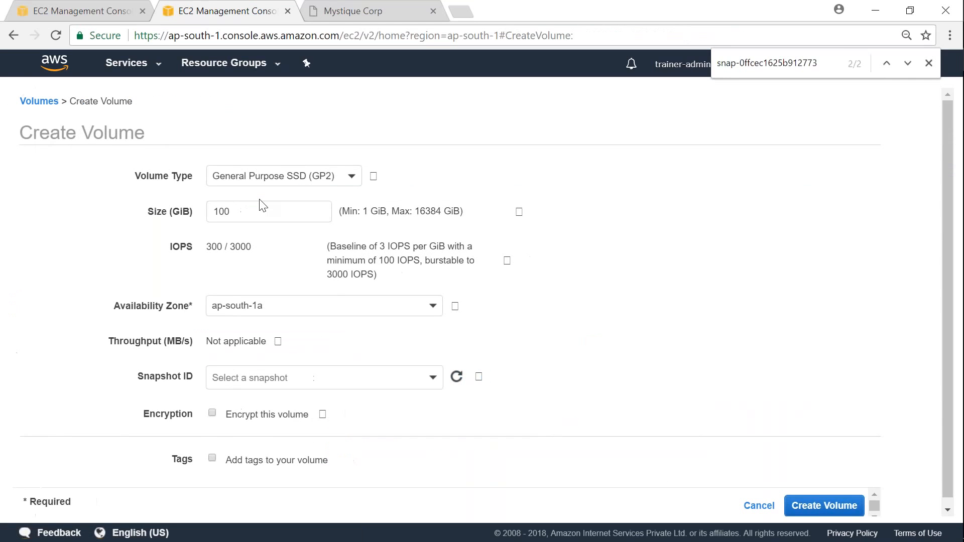
pyautogui.doubleClick(262, 204)
pyautogui.write('1')
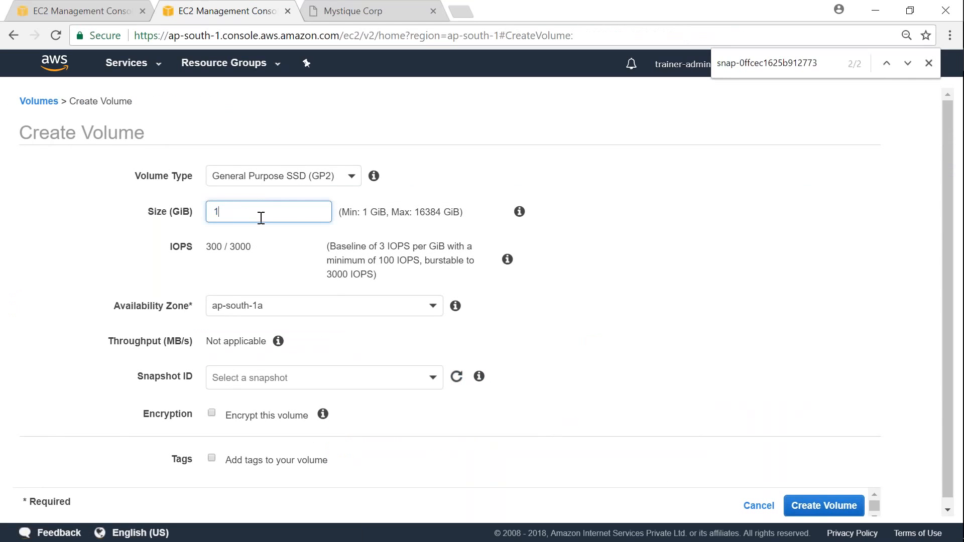
pyautogui.click(212, 413)
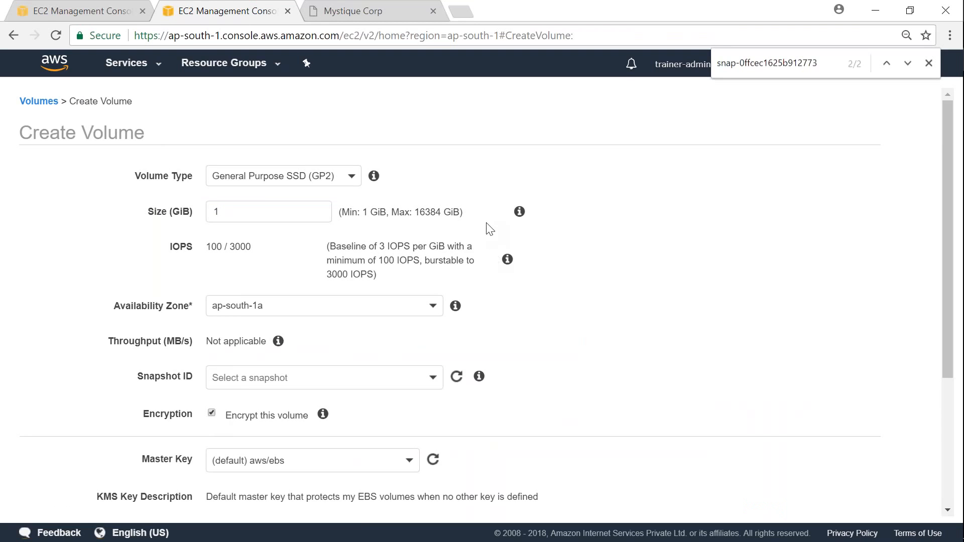
# Choose (default) aws/ebs as the master key for the volume and review its KMS key description.
pyautogui.click(319, 460)
pyautogui.scroll(-4, 444, 430)
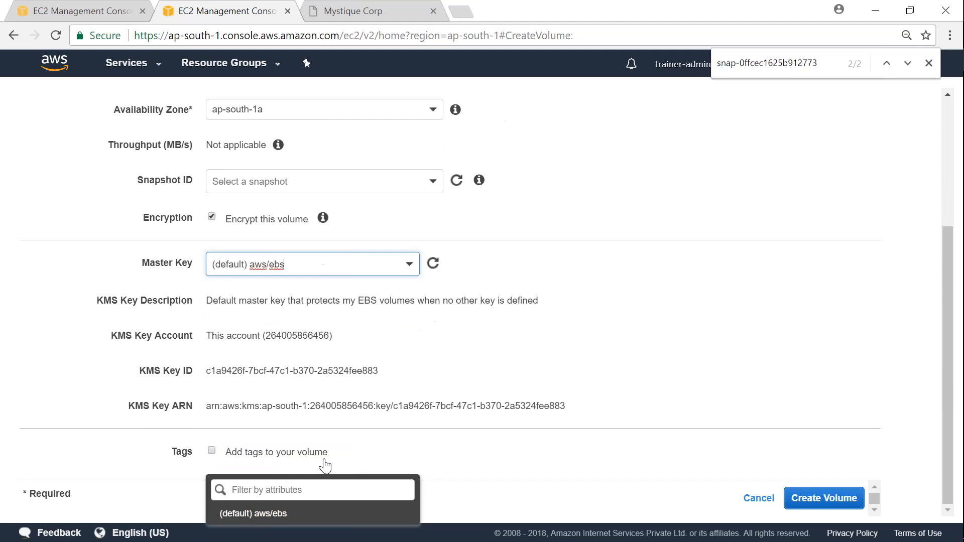
pyautogui.click(320, 494)
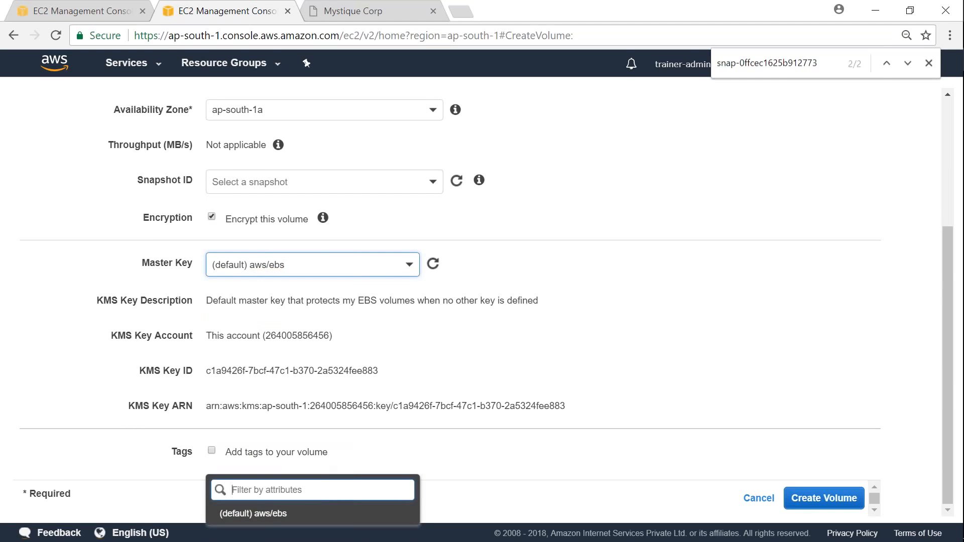
pyautogui.scroll(4, 442, 392)
pyautogui.scroll(-3, 443, 391)
pyautogui.scroll(3, 443, 391)
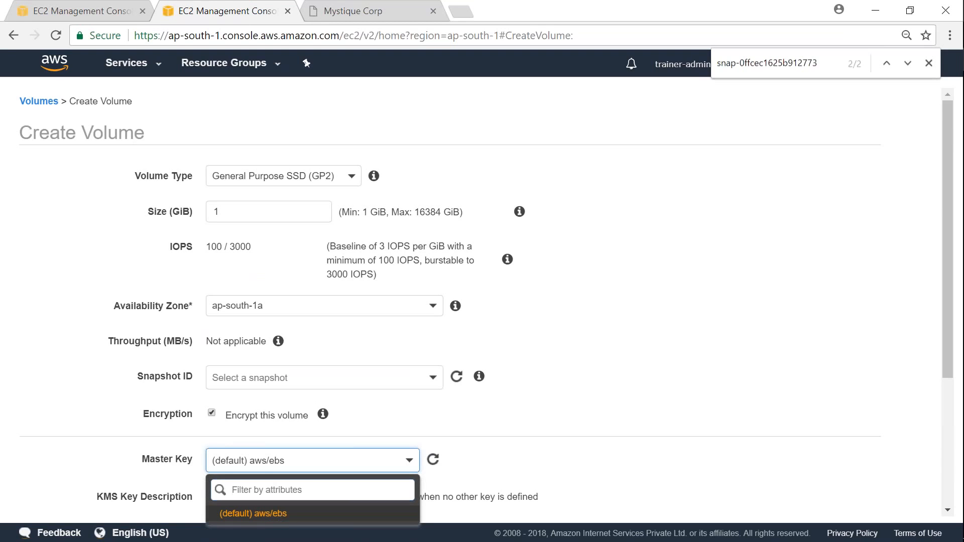
pyautogui.click(278, 516)
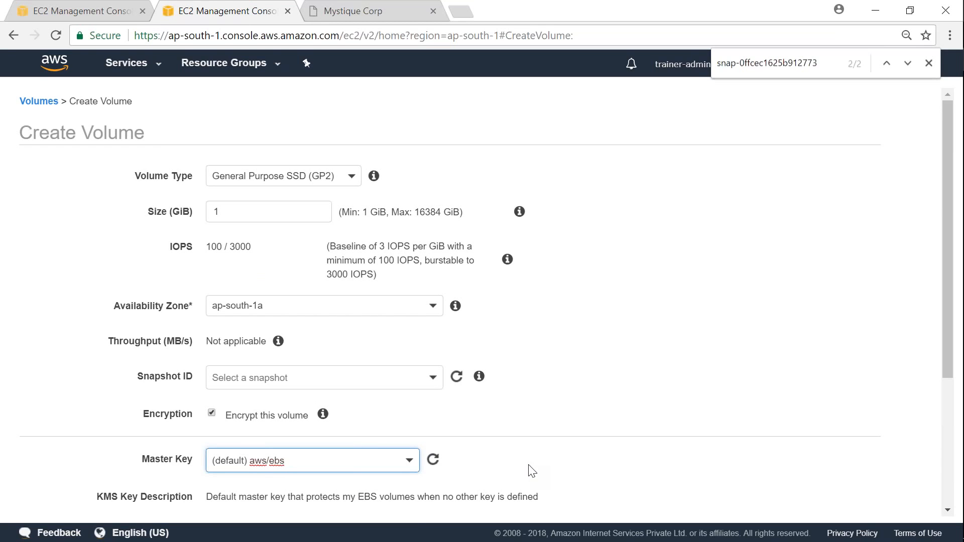
pyautogui.scroll(-2, 529, 469)
pyautogui.moveTo(232, 423); pyautogui.dragTo(533, 424)
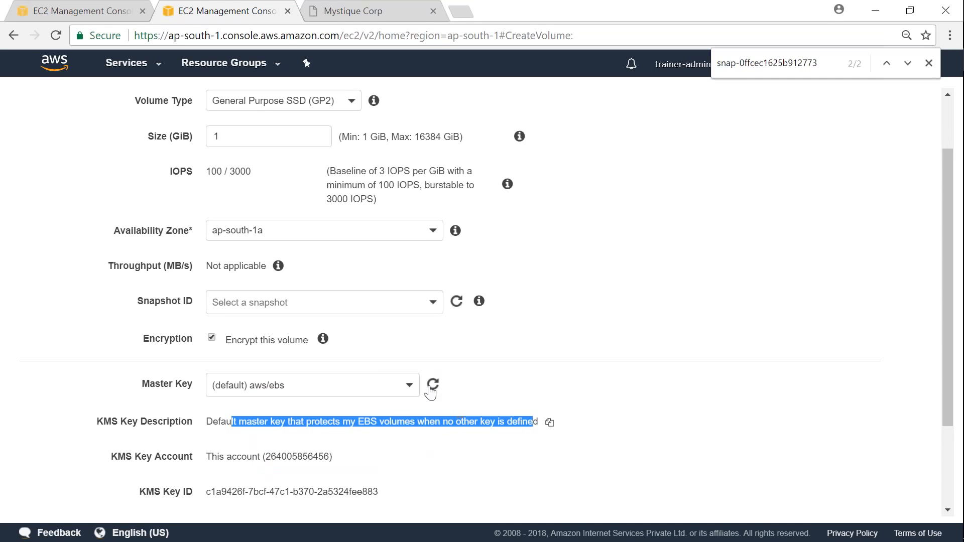
pyautogui.scroll(-3, 482, 432)
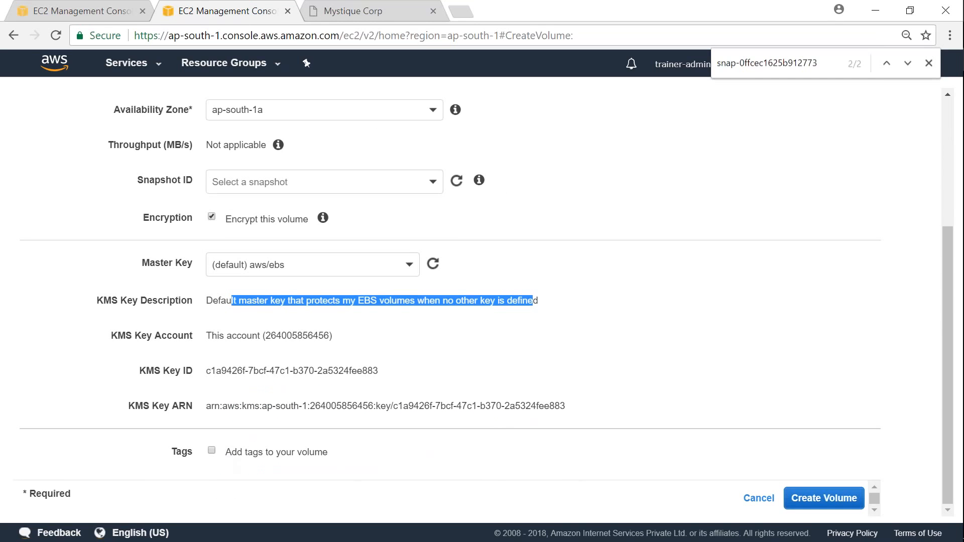
# Enable tags for the volume and add a Name tag with the value Encrypted-1gb-Vol.
pyautogui.click(212, 450)
pyautogui.scroll(-2, 252, 470)
pyautogui.click(316, 423)
pyautogui.write('Name')
pyautogui.press('Tab')
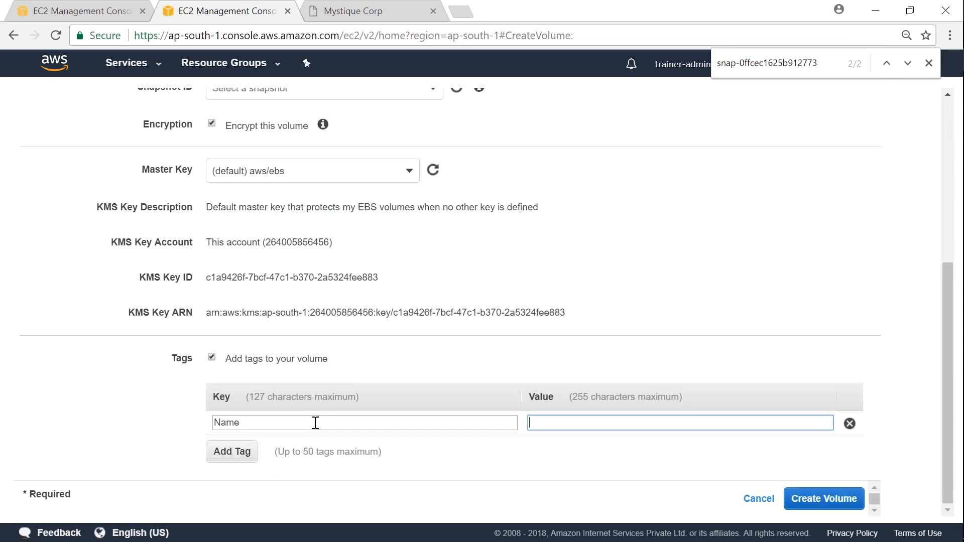
pyautogui.write('Ec')
pyautogui.press('BackSpace')
pyautogui.write('ncrypted-1gb-Vol')
# Add an Owner tag with the value Miztiik and create the volume.
pyautogui.click(232, 451)
pyautogui.write('Owner')
pyautogui.press('Tab')
pyautogui.write('Miztiik')
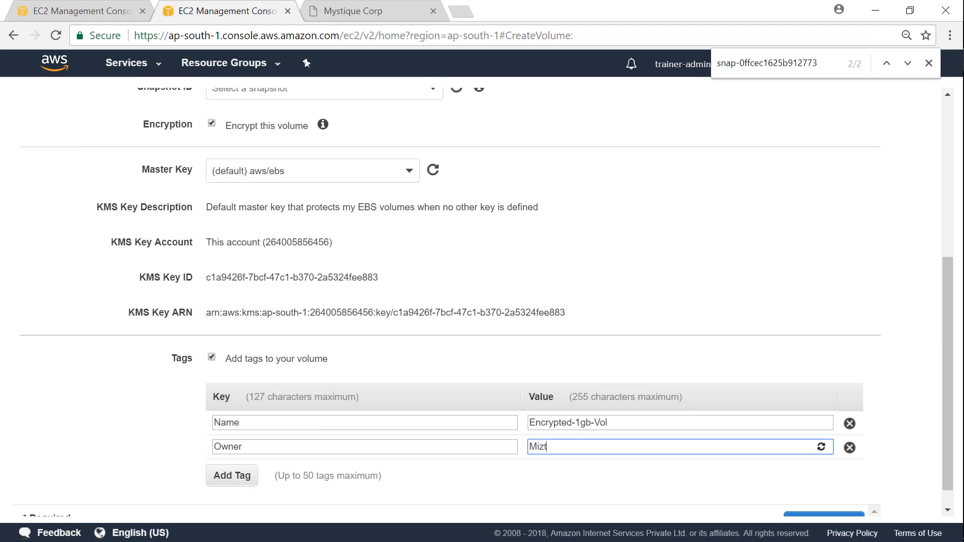
pyautogui.scroll(-2, 667, 490)
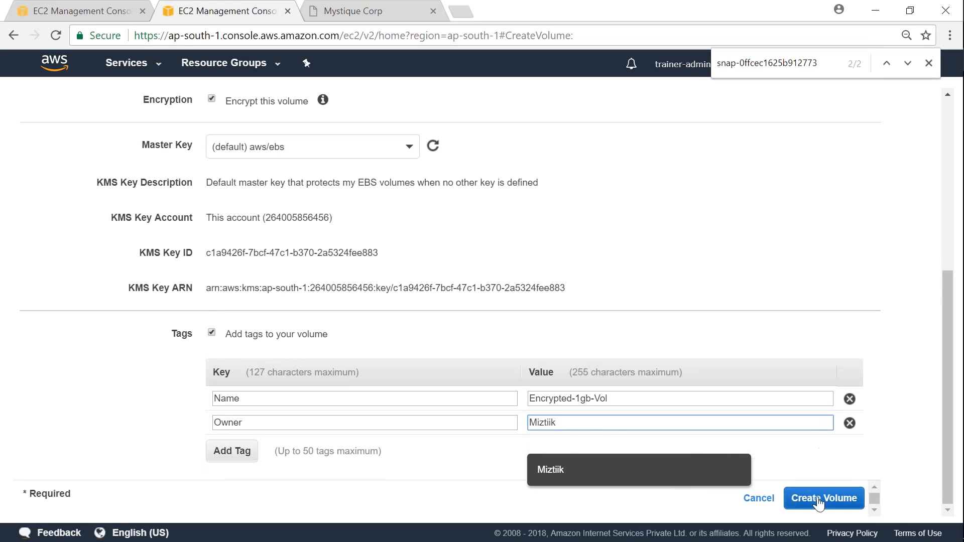
pyautogui.click(818, 500)
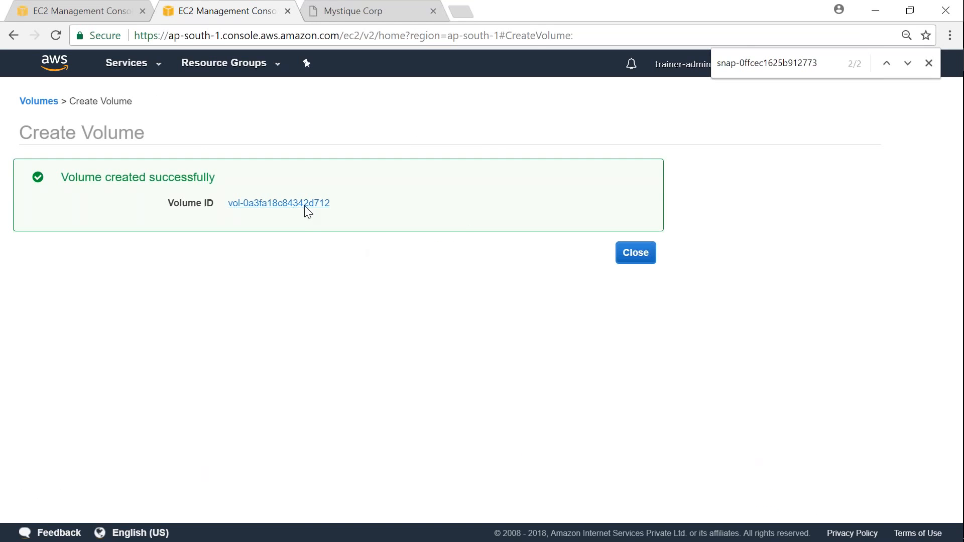
# Open the new volume from the confirmation, clear the volume ID filter, and select Encrypted-1gb-Vol to check its availability zone.
pyautogui.click(307, 206)
pyautogui.click(266, 100)
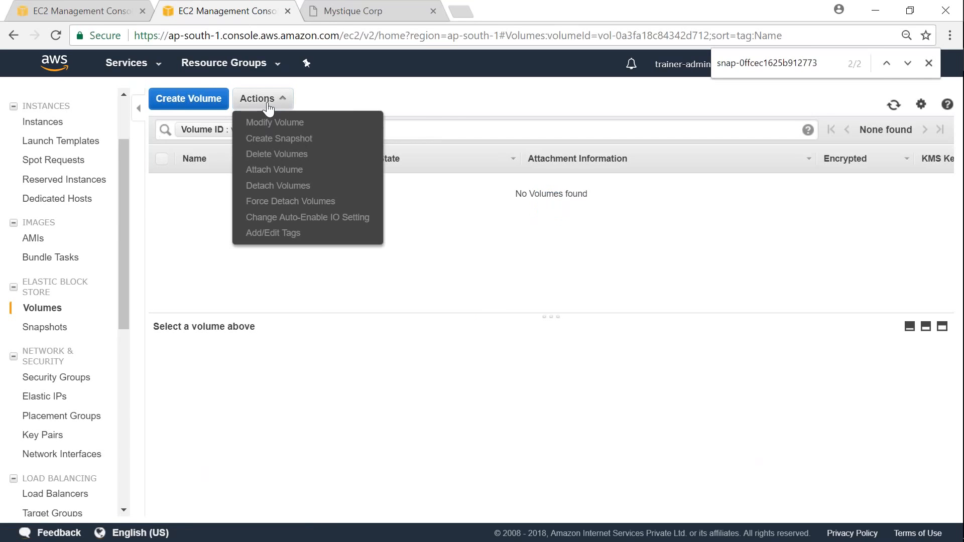
pyautogui.click(476, 118)
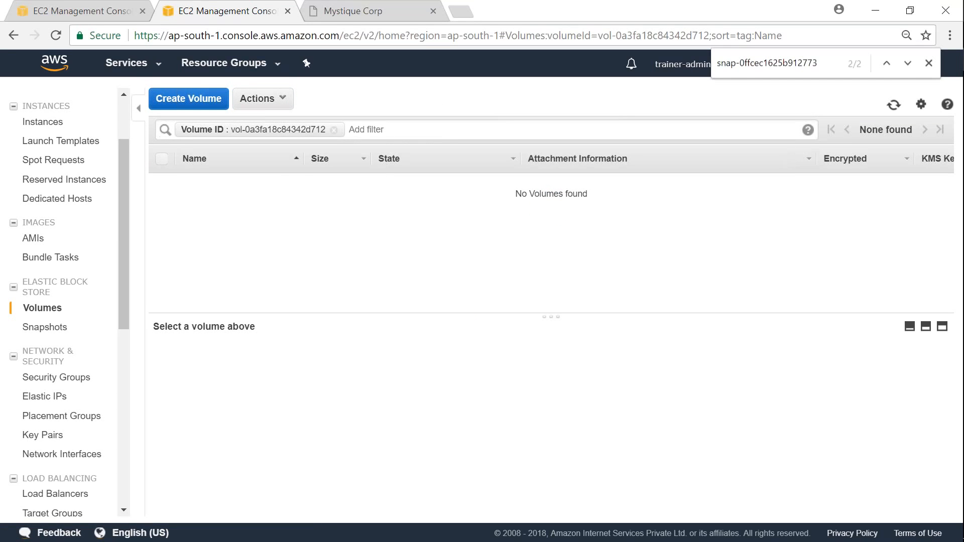
pyautogui.click(334, 130)
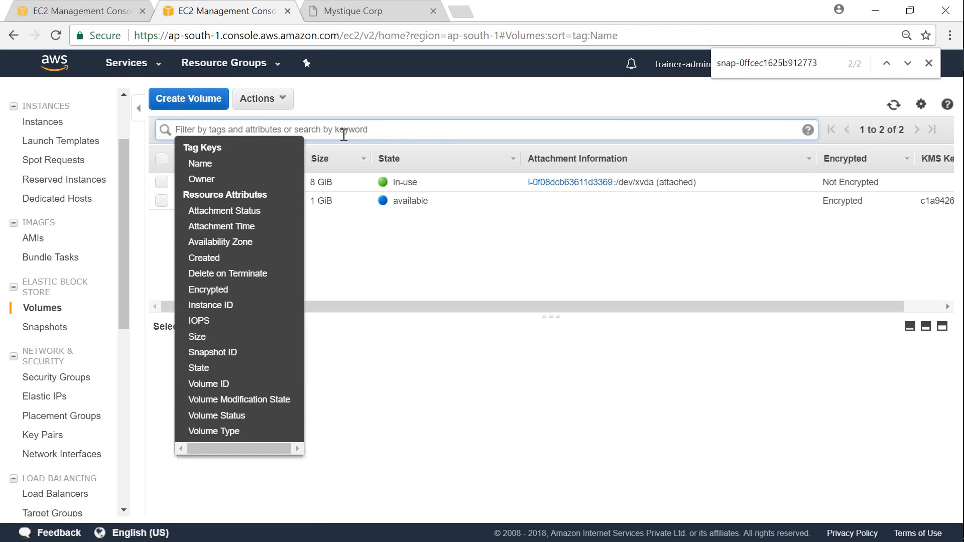
pyautogui.click(546, 307)
pyautogui.moveTo(547, 307); pyautogui.dragTo(493, 306)
pyautogui.click(161, 201)
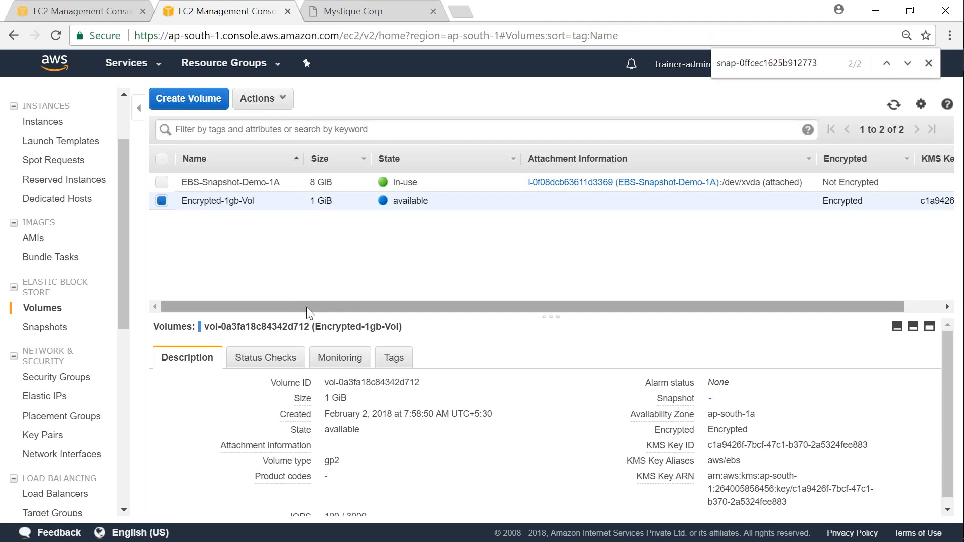
pyautogui.moveTo(755, 415); pyautogui.dragTo(706, 415)
pyautogui.click(612, 290)
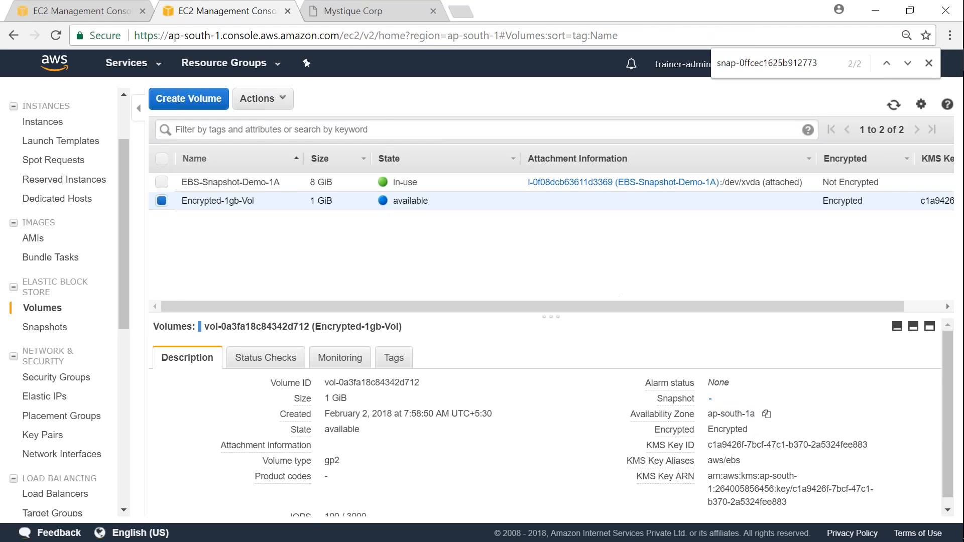
# Attach the Encrypted-1gb-Vol volume to the running EBS-Snapshot-Demo-1A instance.
pyautogui.click(261, 99)
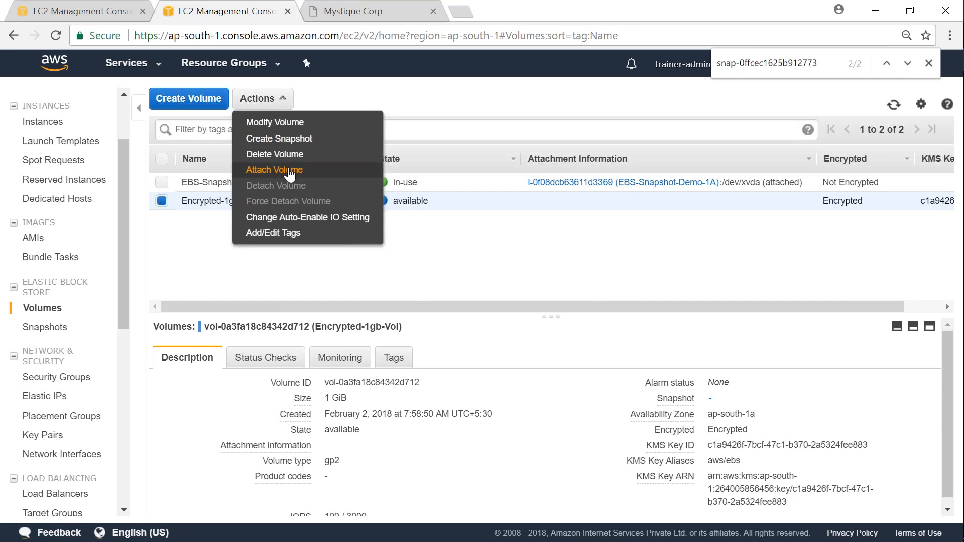
pyautogui.click(286, 169)
pyautogui.click(362, 325)
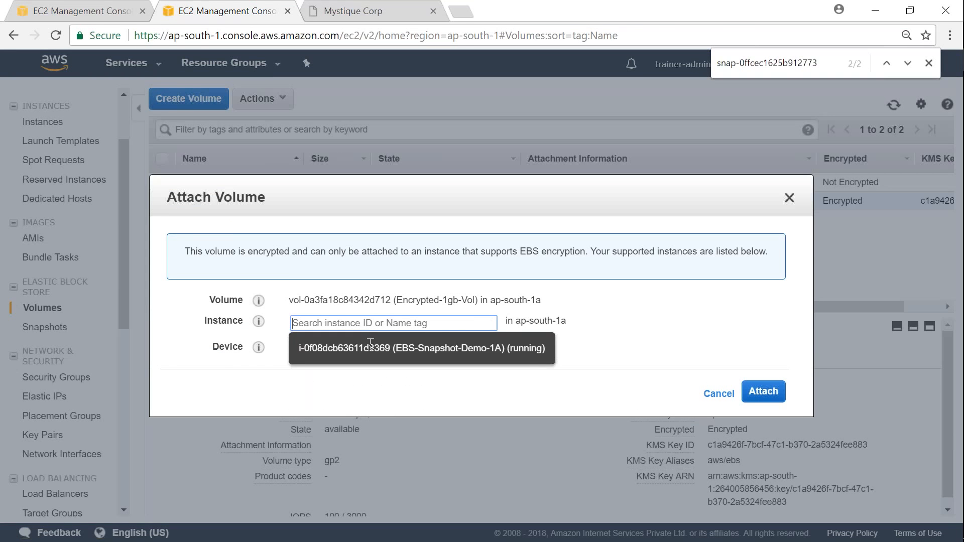
pyautogui.click(370, 348)
pyautogui.click(912, 478)
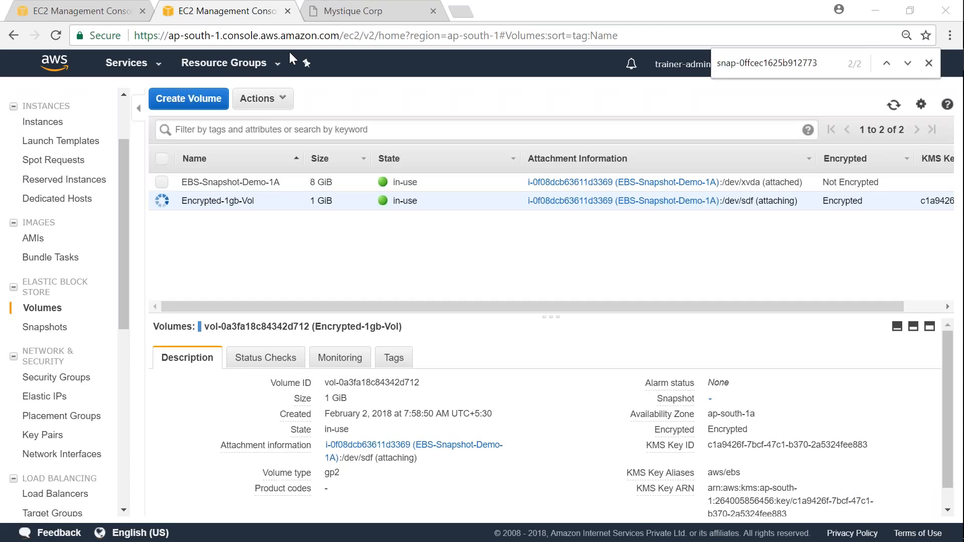
# Switch to MobaXterm, restart the stopped EBS-Snapshot-1A SSH session, and become root with sudo su -.
pyautogui.hotkey('alt', 'Tab')
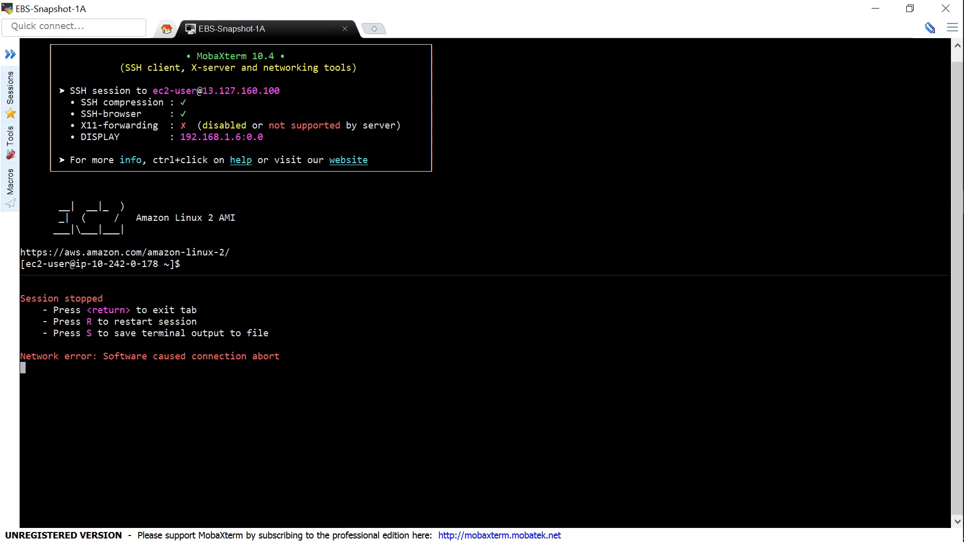
pyautogui.press('r')
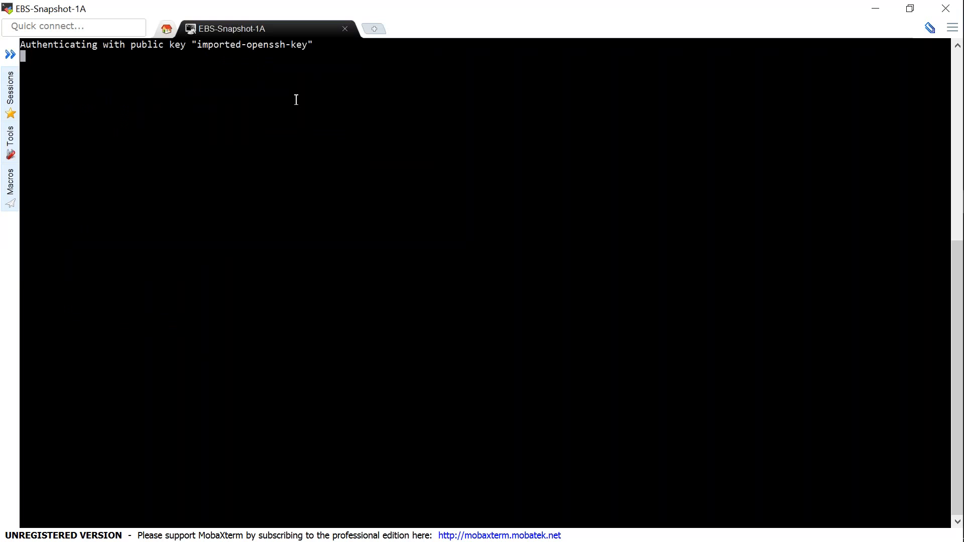
pyautogui.click(14, 52)
pyautogui.write('sudo su -')
pyautogui.press('Return')
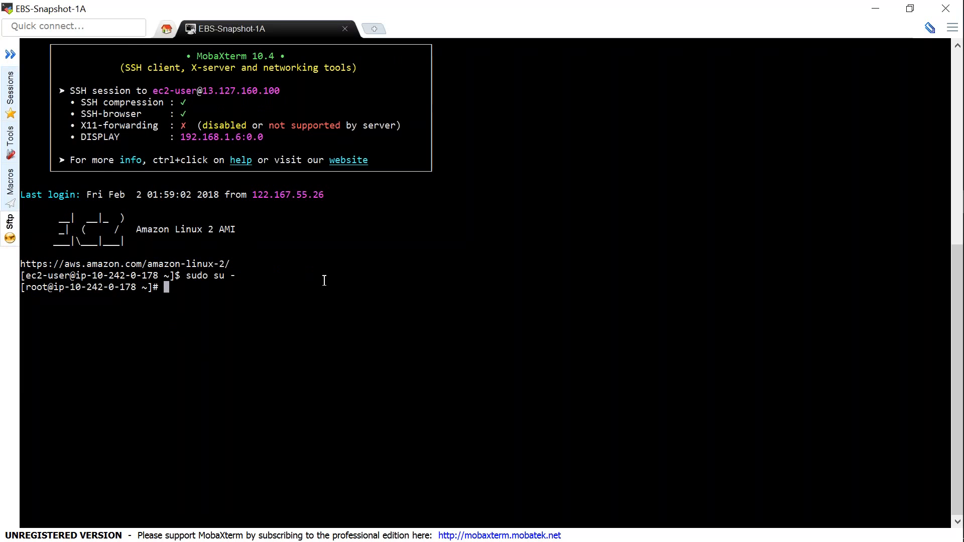
# List the block devices with lsblk and format the 1 GB disk using mkfs -t ext4 /dev/xvdf.
pyautogui.write('lsblk')
pyautogui.press('Return')
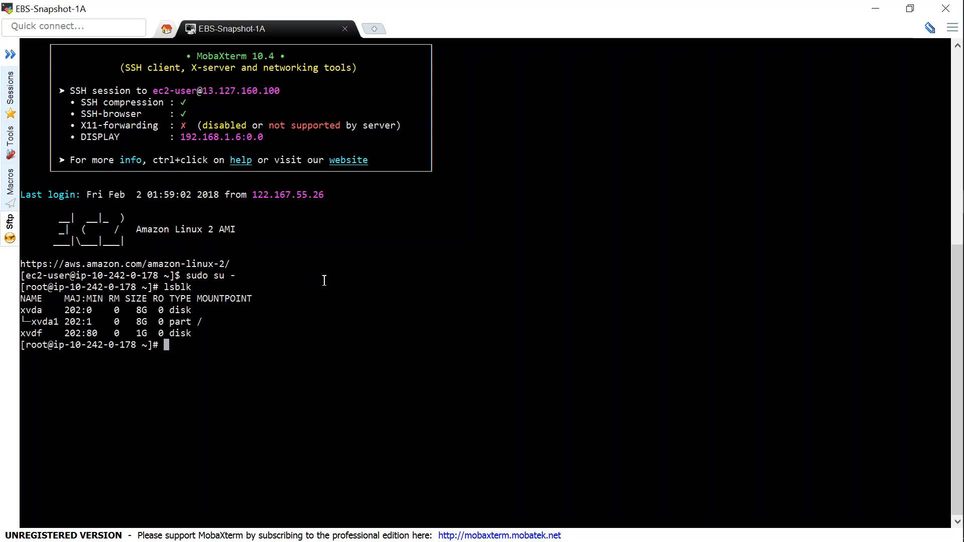
pyautogui.moveTo(135, 334); pyautogui.dragTo(147, 334)
pyautogui.write('mkfs -t ext4 /d')
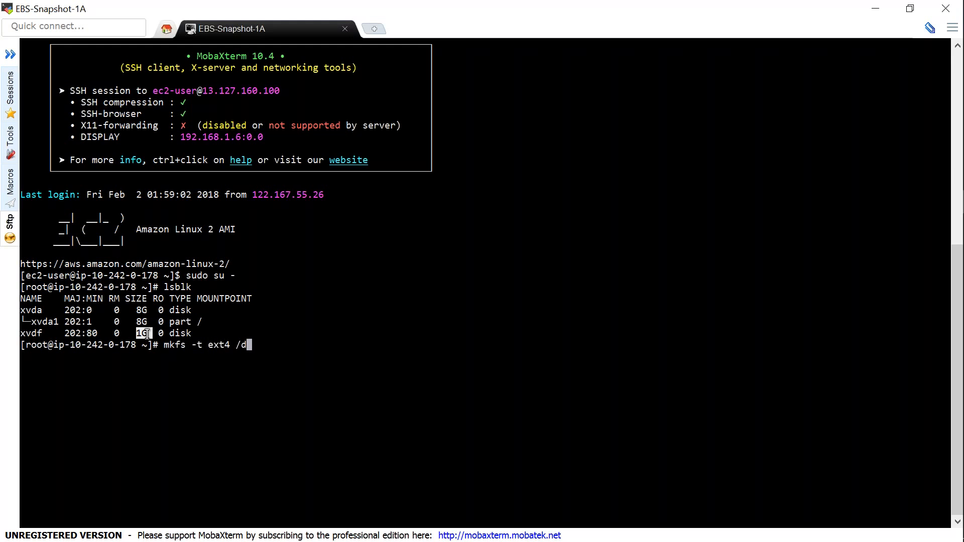
pyautogui.write('ev/xvdf')
pyautogui.press('Return')
# Create the mount point directory with mkdir -p /var/1gb-vol.
pyautogui.write('mkdri -p')
pyautogui.press('BackSpace')
pyautogui.press('BackSpace')
pyautogui.press('BackSpace')
pyautogui.press('BackSpace')
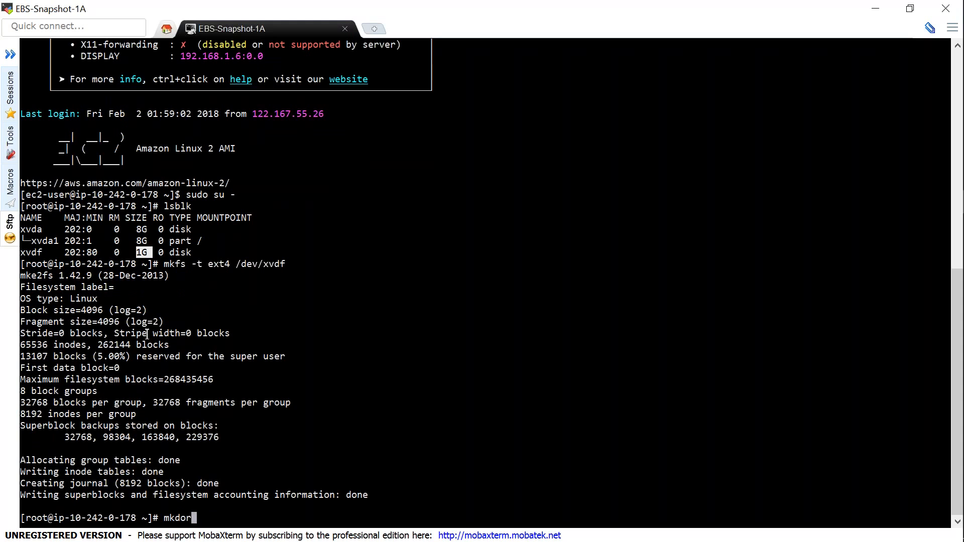
pyautogui.press('BackSpace')
pyautogui.write('-p /var/1gb-vo')
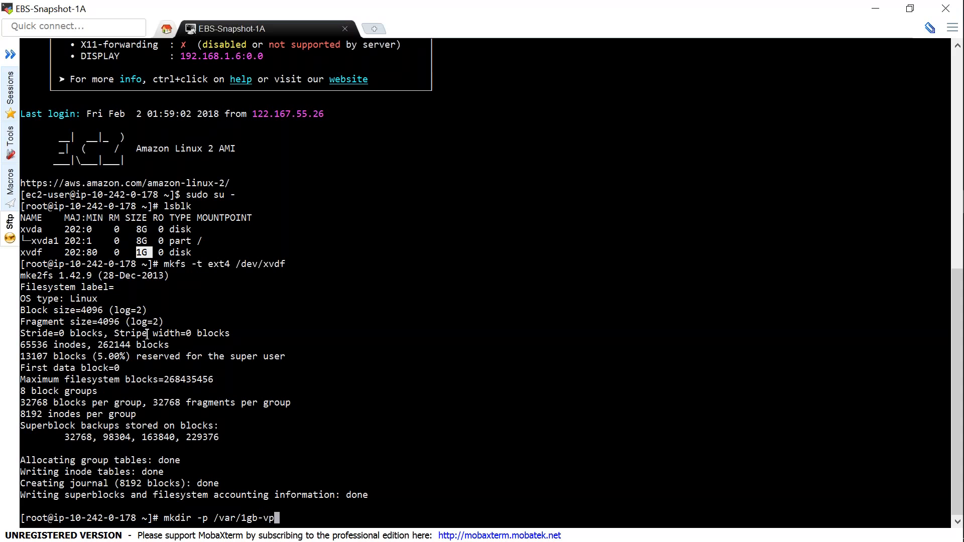
pyautogui.write('l')
pyautogui.press('Return')
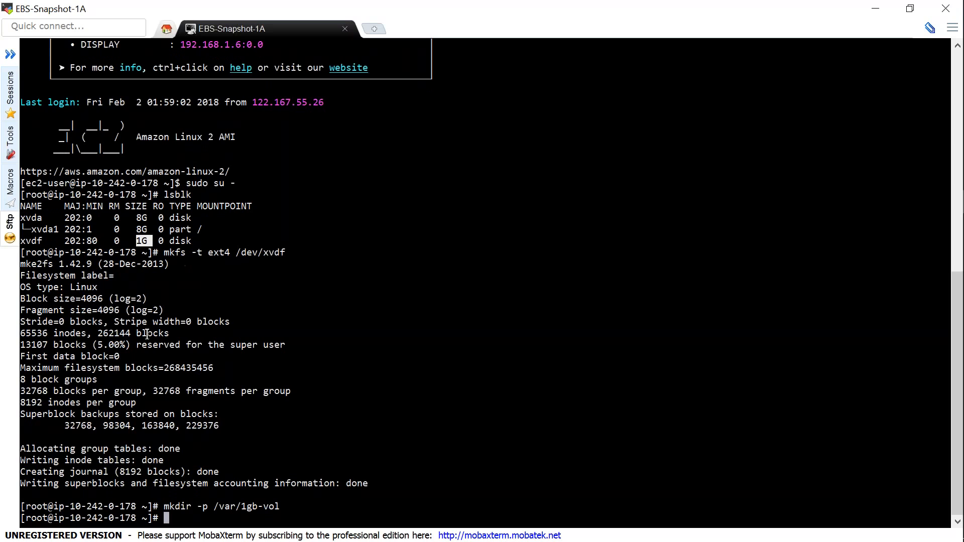
# Mount /dev/xvdf on the /var/1gb-vol directory.
pyautogui.write('mount /dev/xvdf')
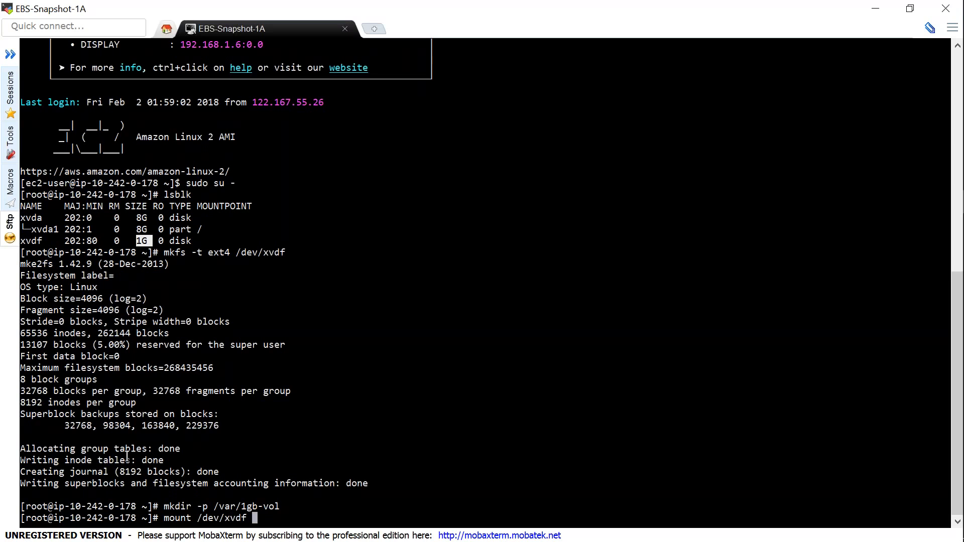
pyautogui.doubleClick(255, 506)
pyautogui.rightClick(254, 507)
pyautogui.press('Return')
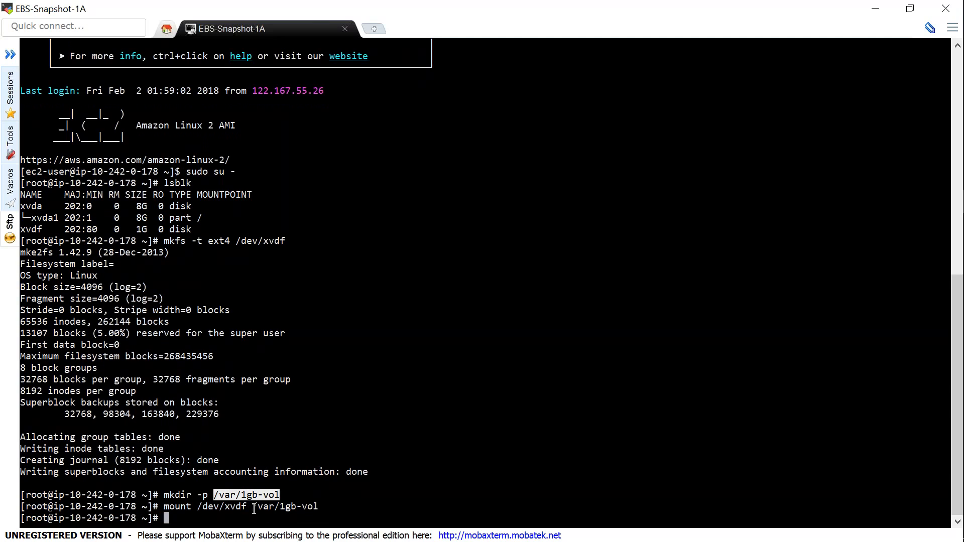
# Change the working directory to /var/1gb-vol.
pyautogui.write('cd')
pyautogui.doubleClick(281, 507)
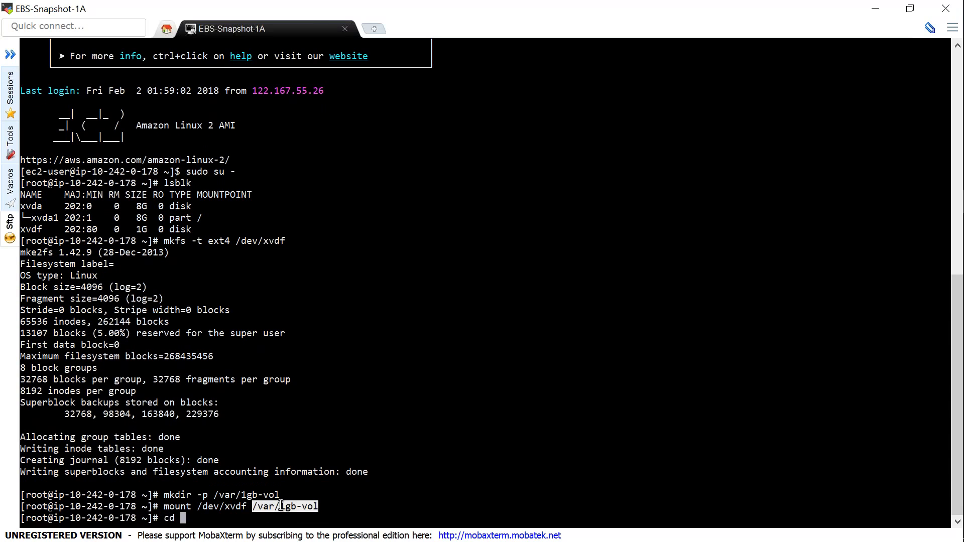
pyautogui.rightClick(281, 506)
pyautogui.press('Return')
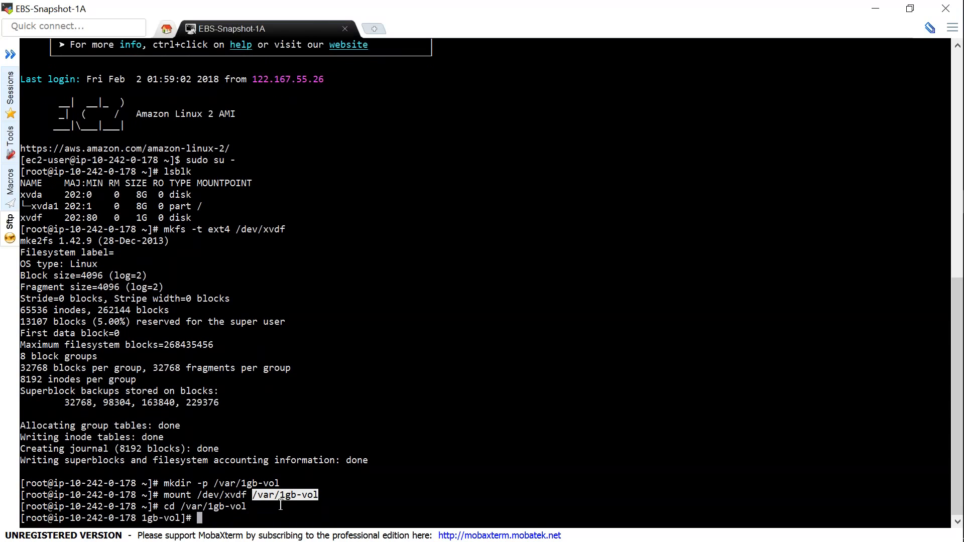
# Append the text "Welcome to EBS Encrypted Volumes Demo" to Snap-file with echo and list the directory with ls -l.
pyautogui.write('echo "Welcome to EBS')
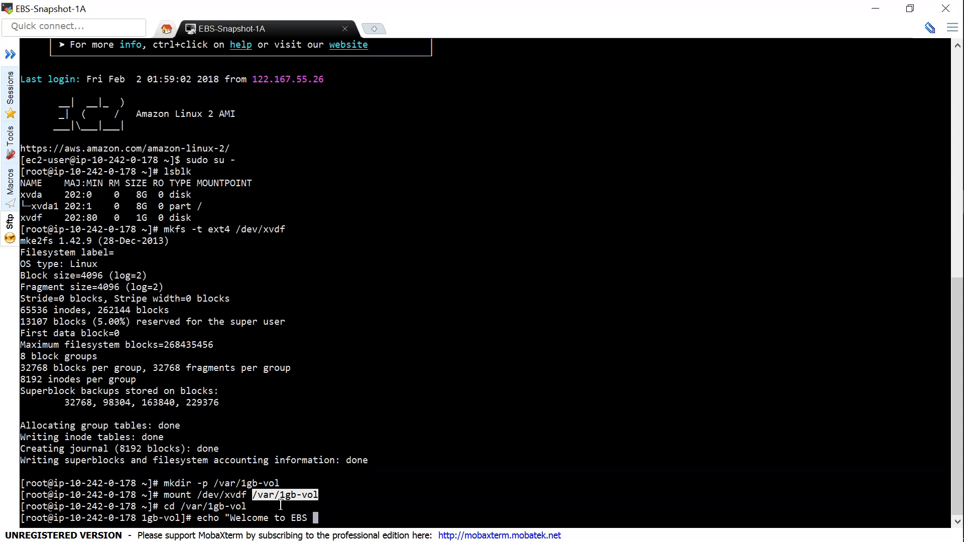
pyautogui.write(' Encrypted Volumes D')
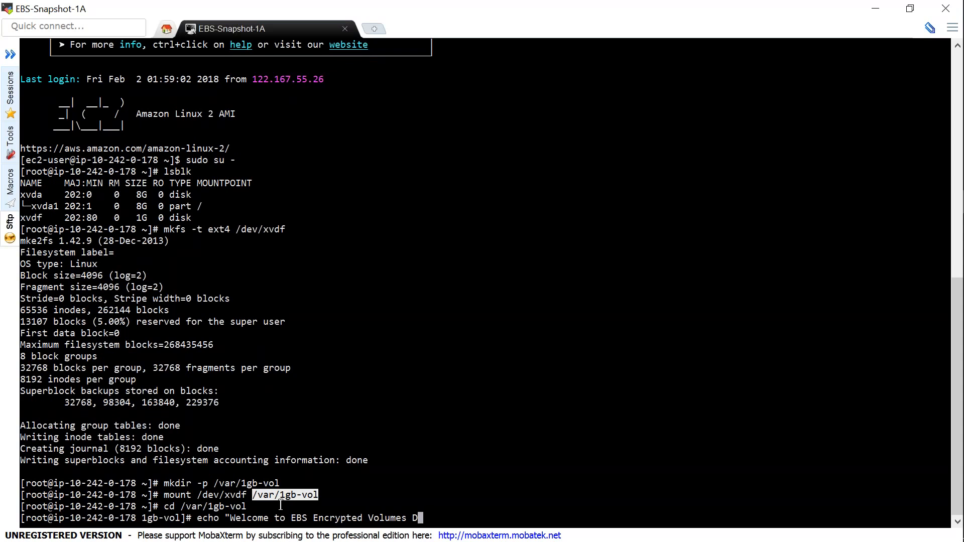
pyautogui.write('emo" >> Snap-file')
pyautogui.press('Return')
pyautogui.write('ls -l')
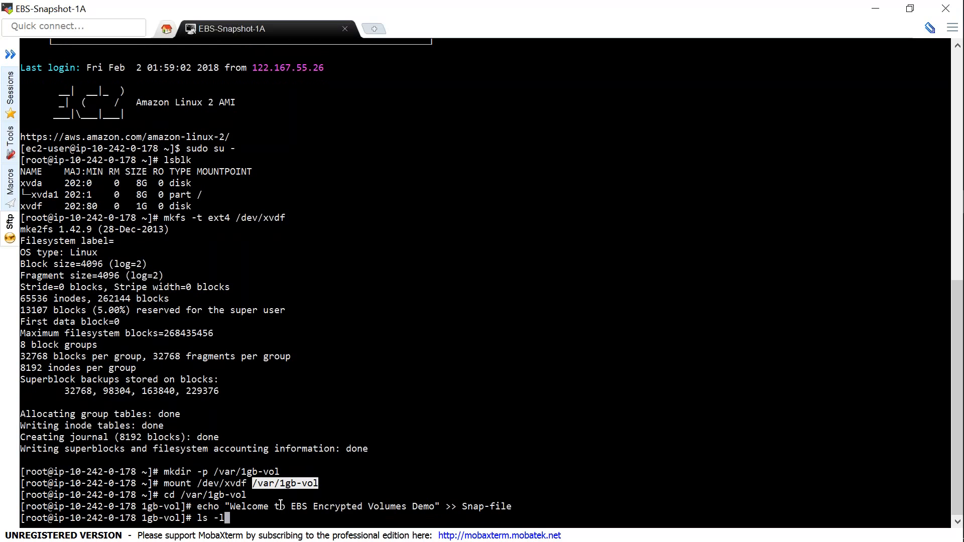
pyautogui.press('Return')
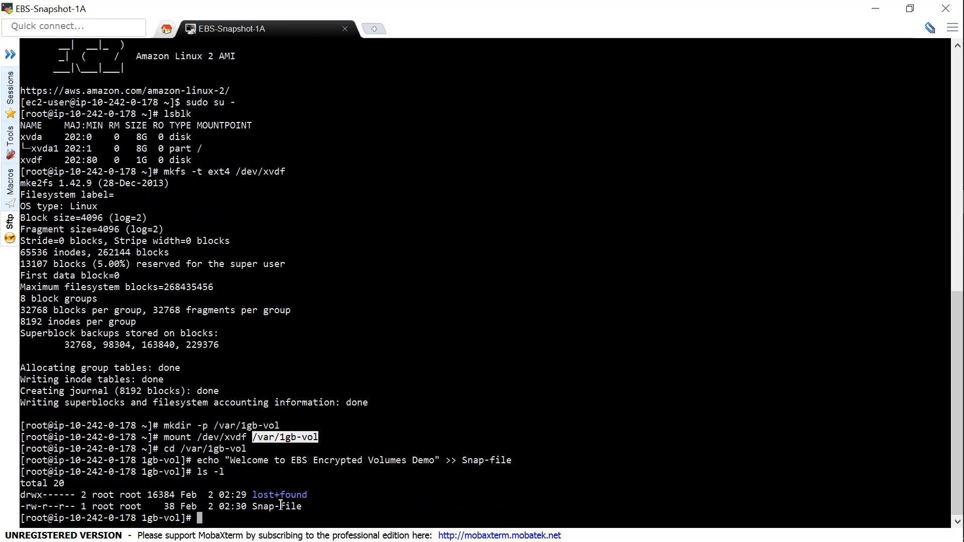
# Try to unmount /var/1gb-vol.
pyautogui.write('umount')
pyautogui.rightClick(399, 513)
pyautogui.press('Return')
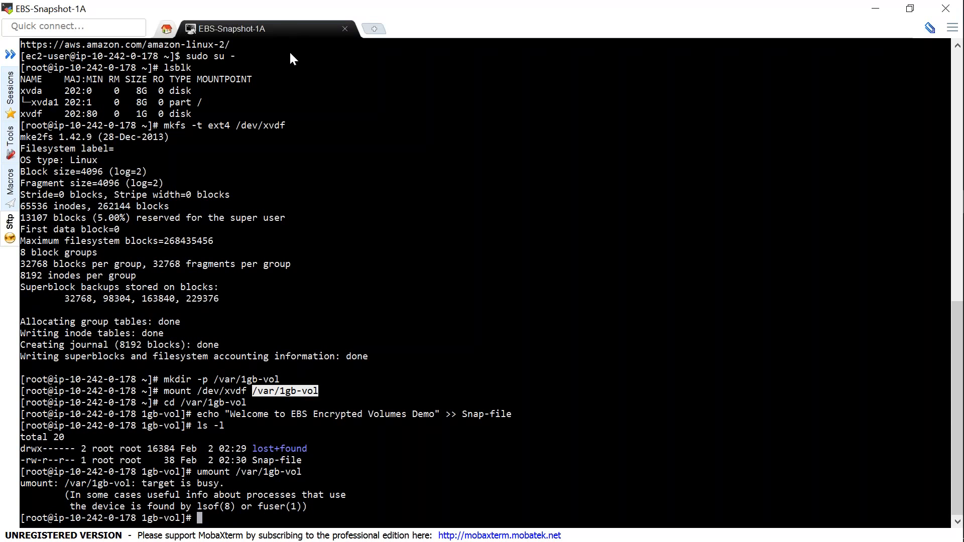
pyautogui.moveTo(230, 414); pyautogui.dragTo(423, 414)
pyautogui.hotkey('alt', 'Tab')
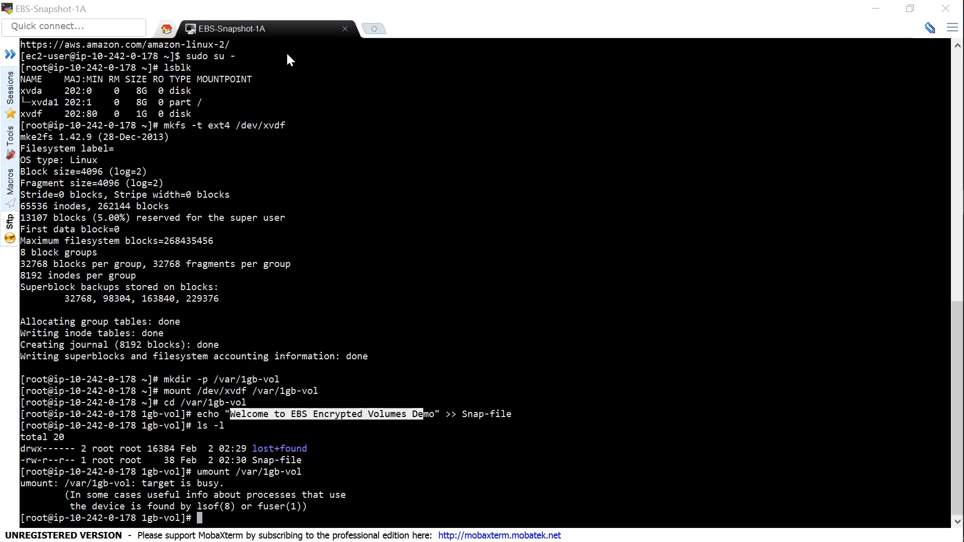
pyautogui.click(297, 179)
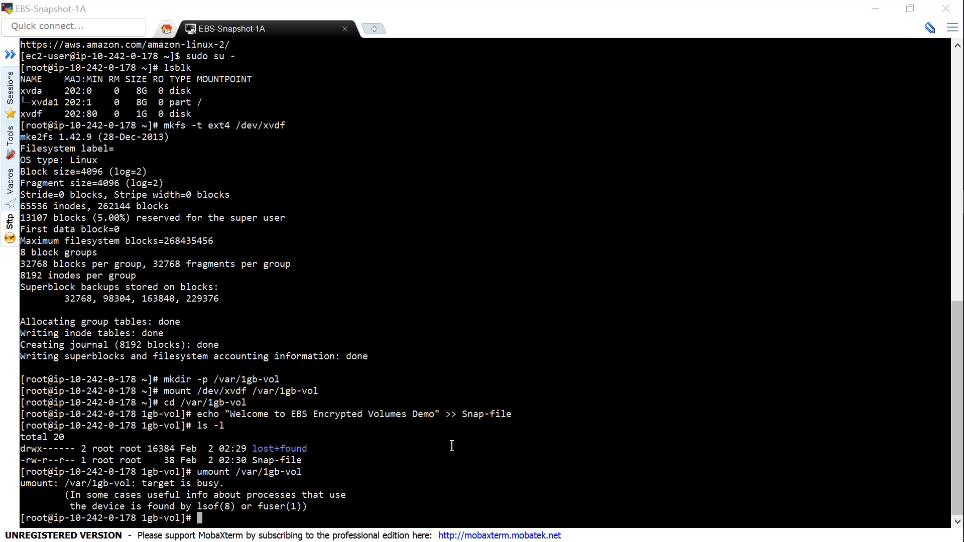
# Try to mount /dev/xvdf on /var/1gb-vol again by reusing the earlier mount command.
pyautogui.click(376, 388)
pyautogui.moveTo(164, 391); pyautogui.dragTo(340, 391)
pyautogui.rightClick(339, 391)
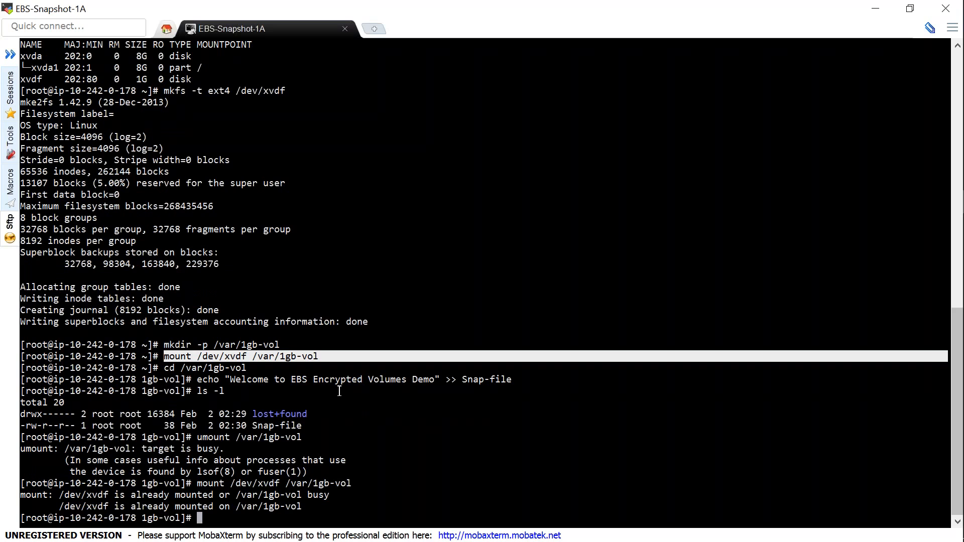
# Check the mounted file systems with df -h and the contents of the volume's directory with ls -l.
pyautogui.write('df -h')
pyautogui.press('Return')
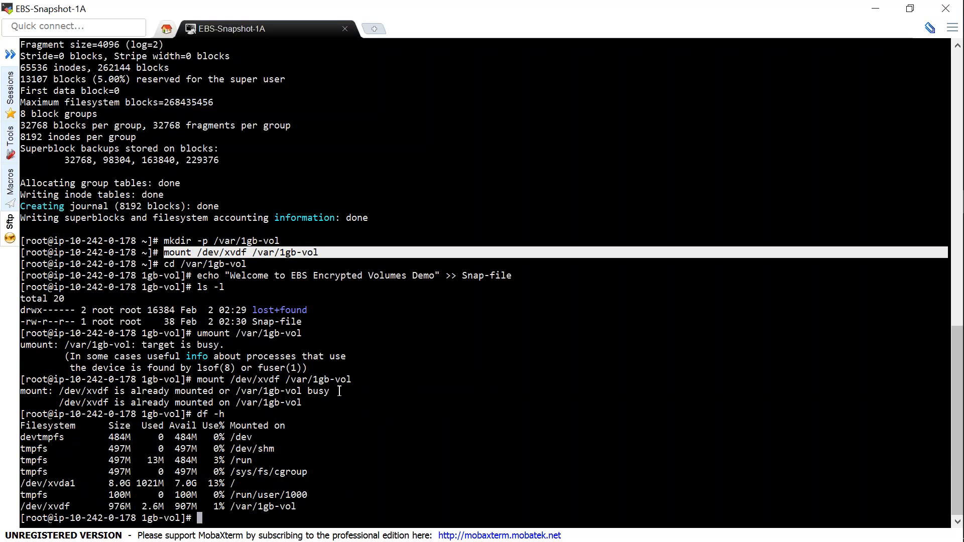
pyautogui.press('Return')
pyautogui.press('Return')
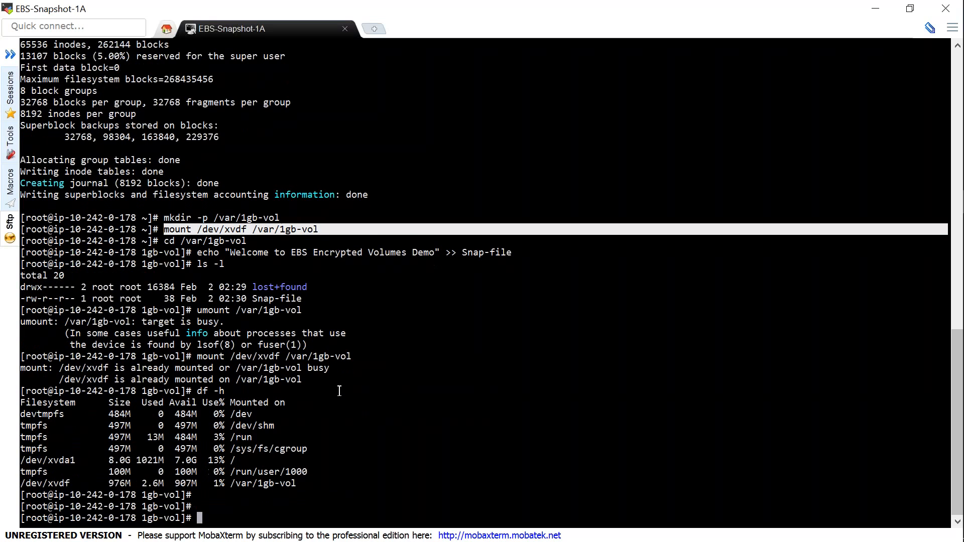
pyautogui.write('ls -l')
pyautogui.press('Return')
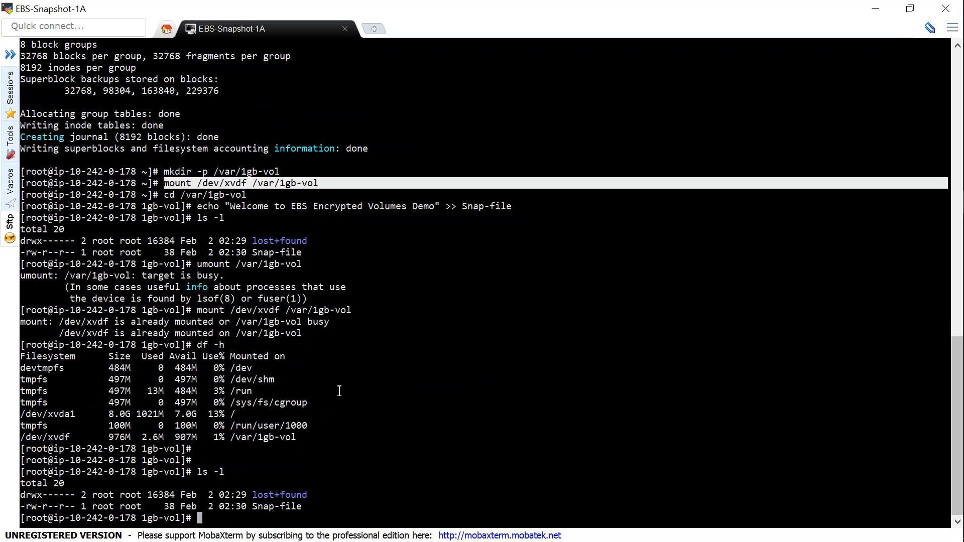
pyautogui.doubleClick(271, 437)
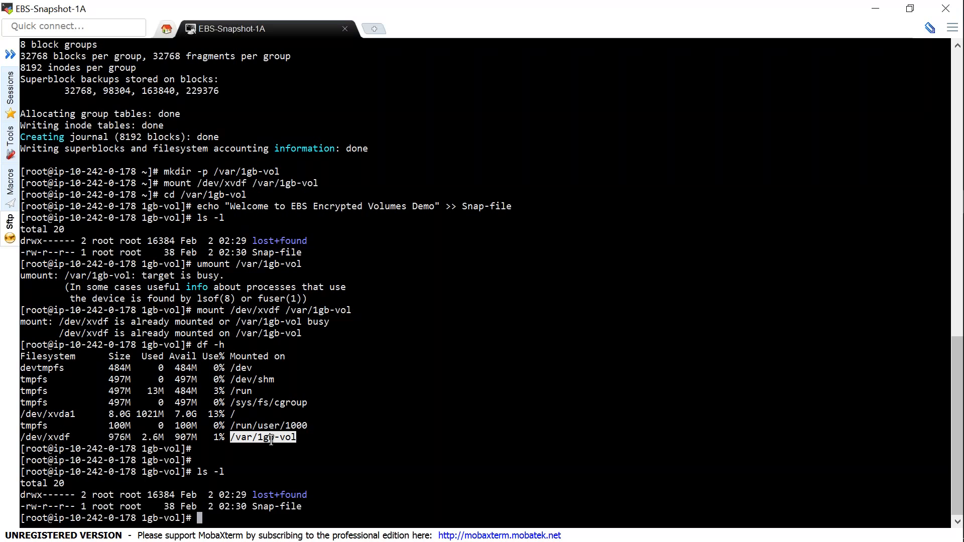
# Copy Snap-file to Snap-file-2 in the same directory and list the files with ls -l.
pyautogui.write('cp')
pyautogui.doubleClick(279, 507)
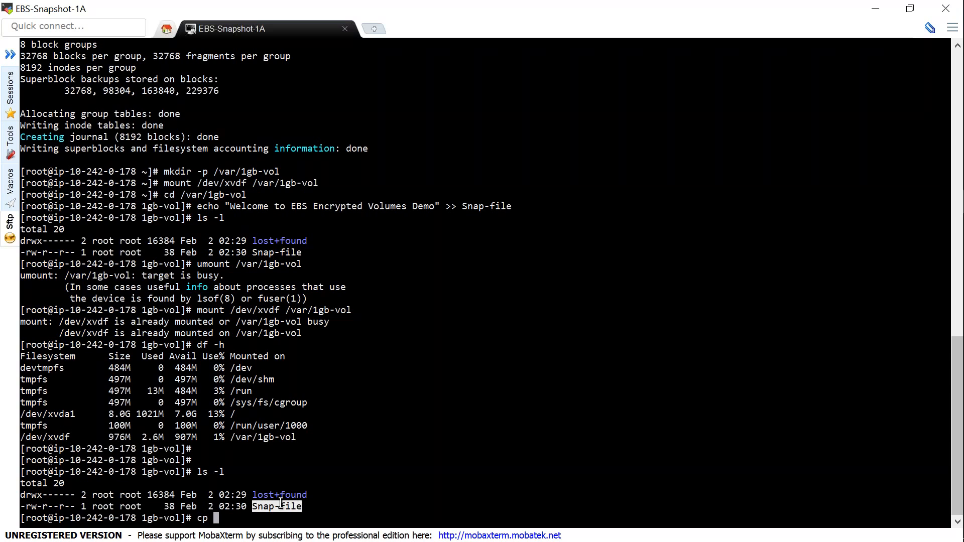
pyautogui.rightClick(280, 504)
pyautogui.rightClick(280, 504)
pyautogui.write('-2')
pyautogui.press('Return')
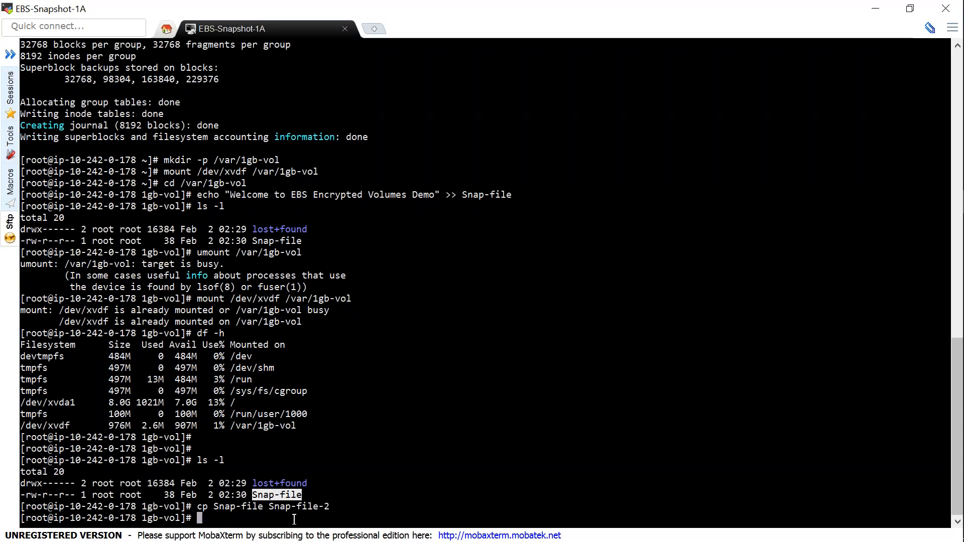
pyautogui.write('ls -l')
pyautogui.press('Return')
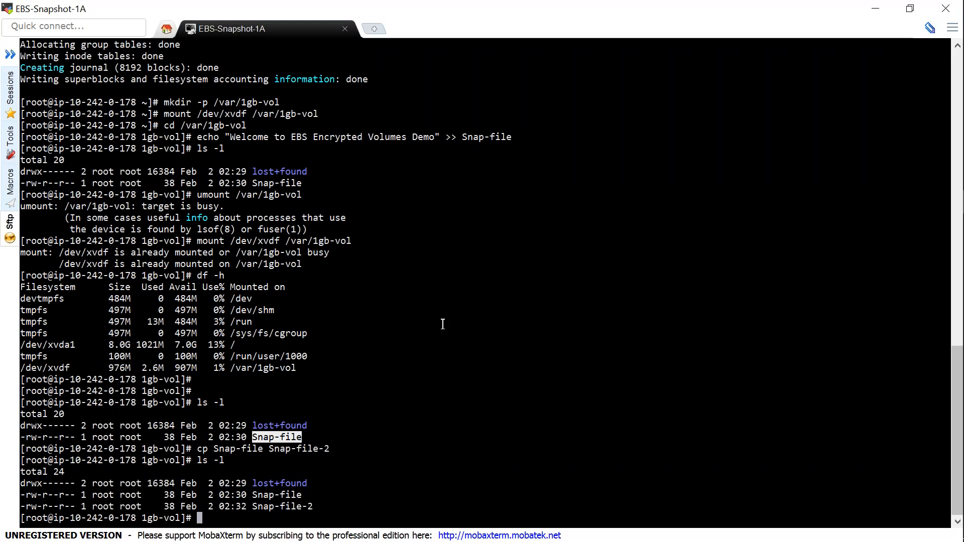
# Switch to the EC2 console in Chrome and start a new snapshot of the Encrypted-1gb-Vol volume.
pyautogui.moveTo(933, 80)
pyautogui.click(927, 61)
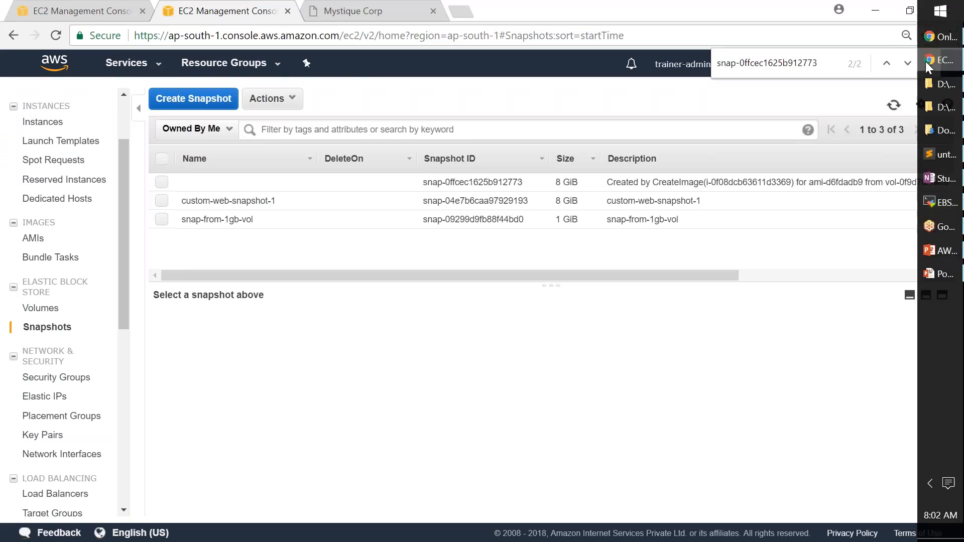
pyautogui.click(47, 308)
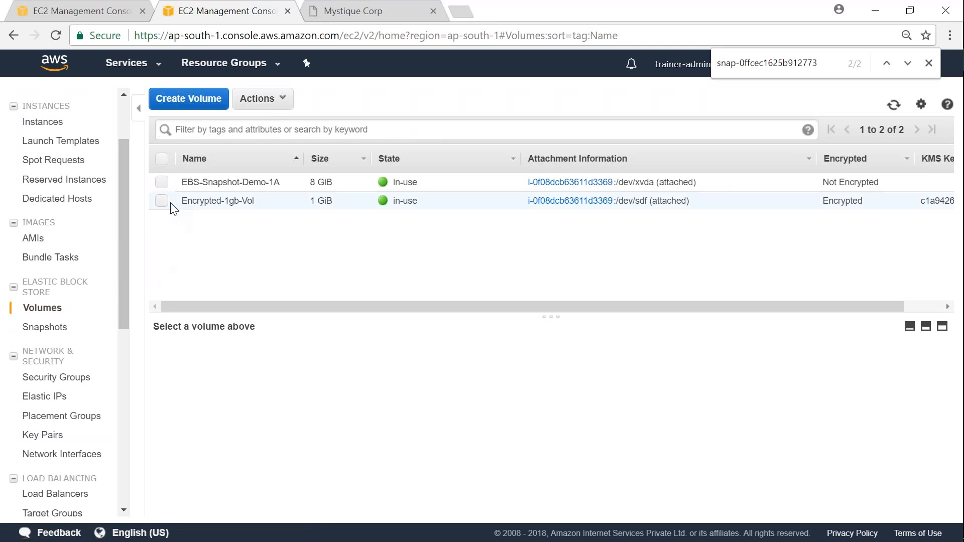
pyautogui.click(162, 201)
pyautogui.click(261, 99)
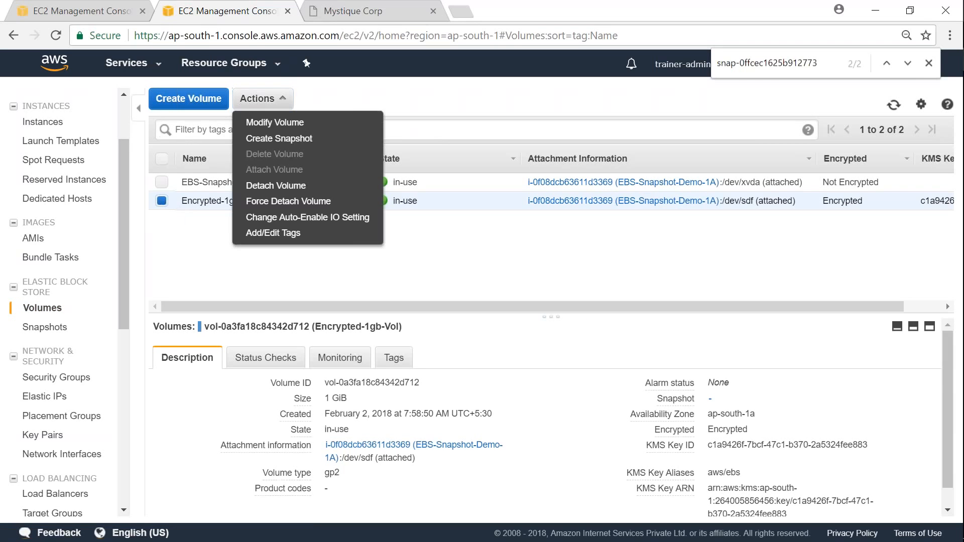
pyautogui.click(290, 142)
# Create the snapshot with snap-2-for-1gb-vol as both its name and description.
pyautogui.moveTo(410, 325); pyautogui.dragTo(438, 332)
pyautogui.click(438, 327)
pyautogui.click(442, 281)
pyautogui.write('snap-2-for-1')
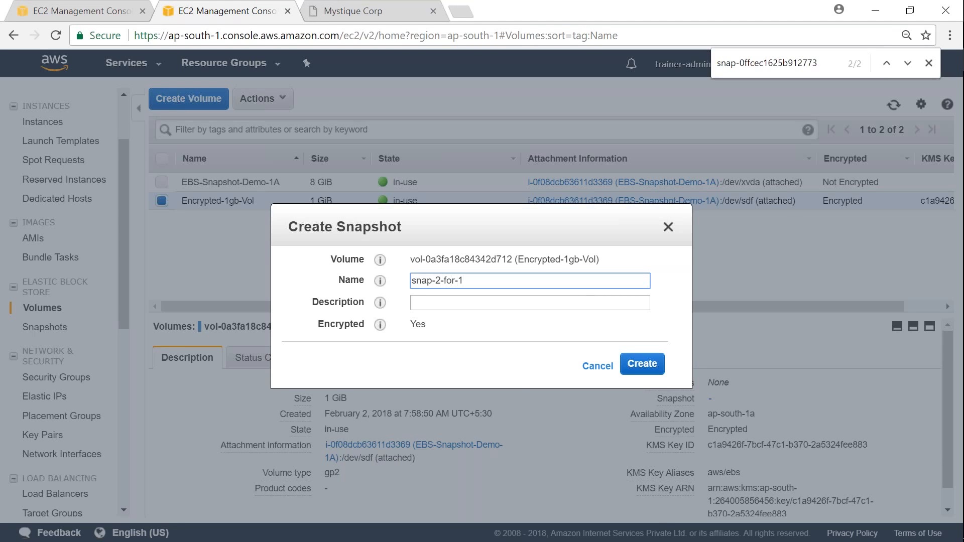
pyautogui.write('gb-vol')
pyautogui.hotkey('ctrl', 'a')
pyautogui.hotkey('ctrl', 'c')
pyautogui.click(462, 303)
pyautogui.hotkey('ctrl', 'v')
pyautogui.click(642, 366)
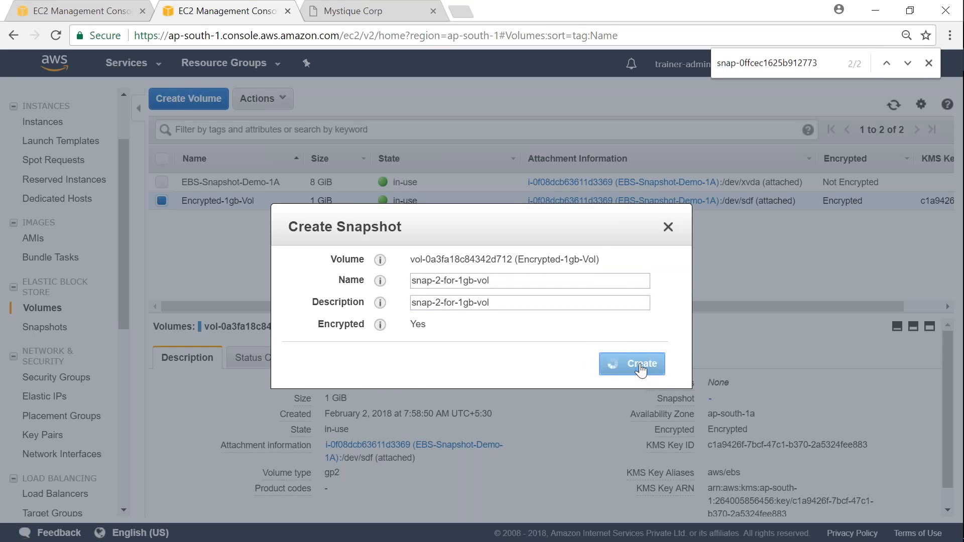
pyautogui.click(578, 364)
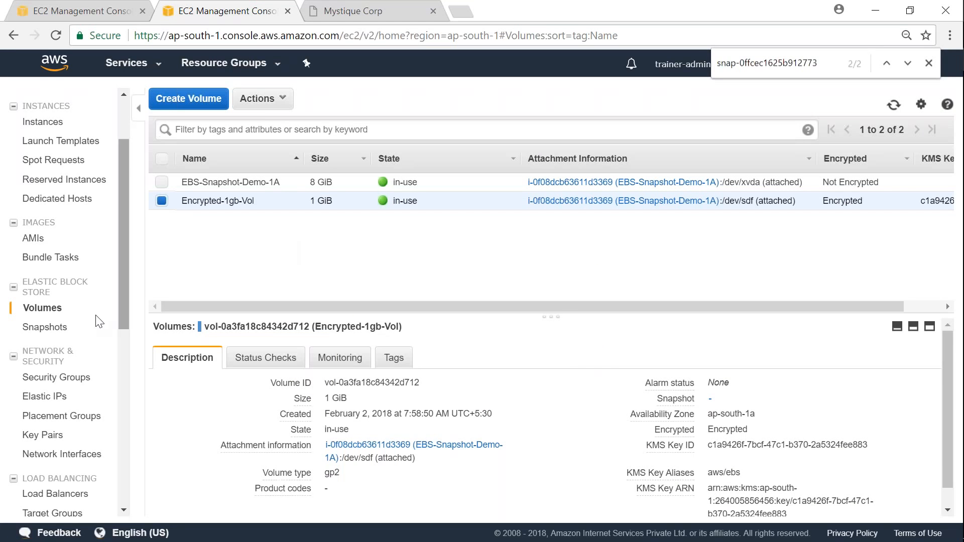
# In the snapshot list, rename snap-2-for-1gb-vol as snap-2-for-1gb-2file-vol.
pyautogui.click(44, 327)
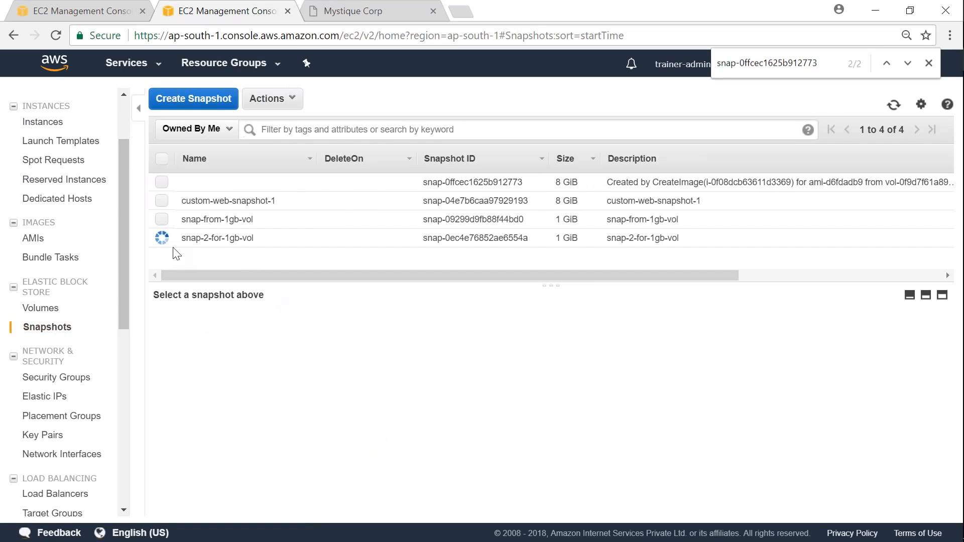
pyautogui.click(216, 219)
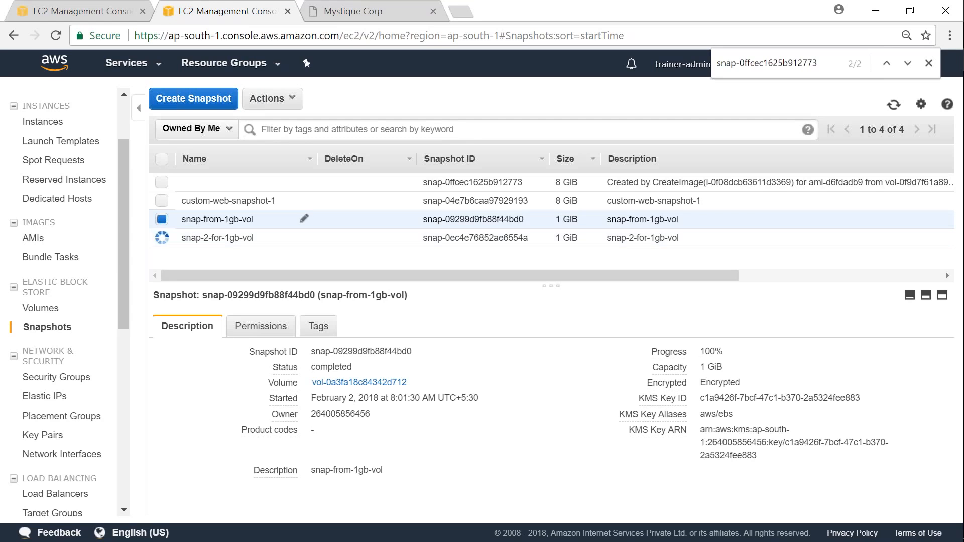
pyautogui.moveTo(191, 220); pyautogui.dragTo(251, 221)
pyautogui.moveTo(193, 239); pyautogui.dragTo(251, 239)
pyautogui.click(251, 239)
pyautogui.click(277, 239)
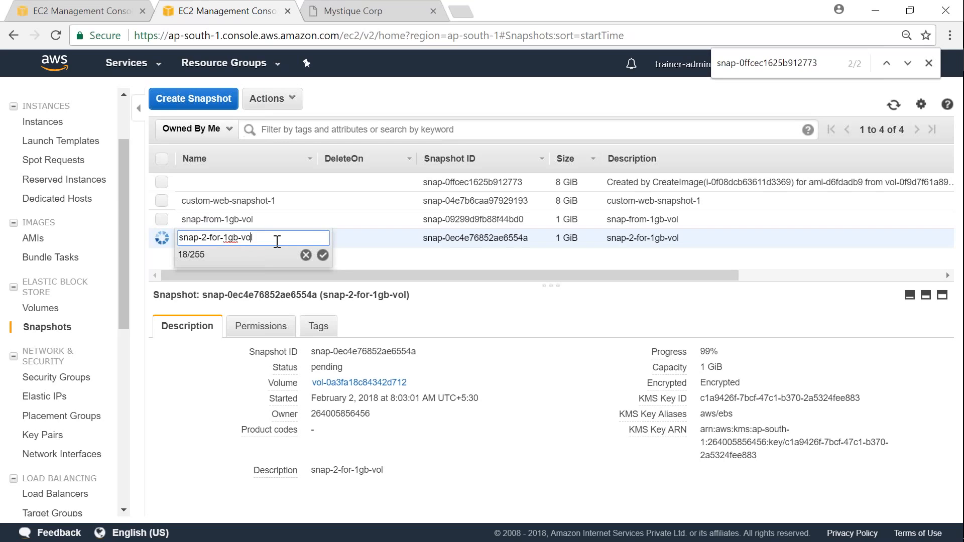
pyautogui.write('2file-')
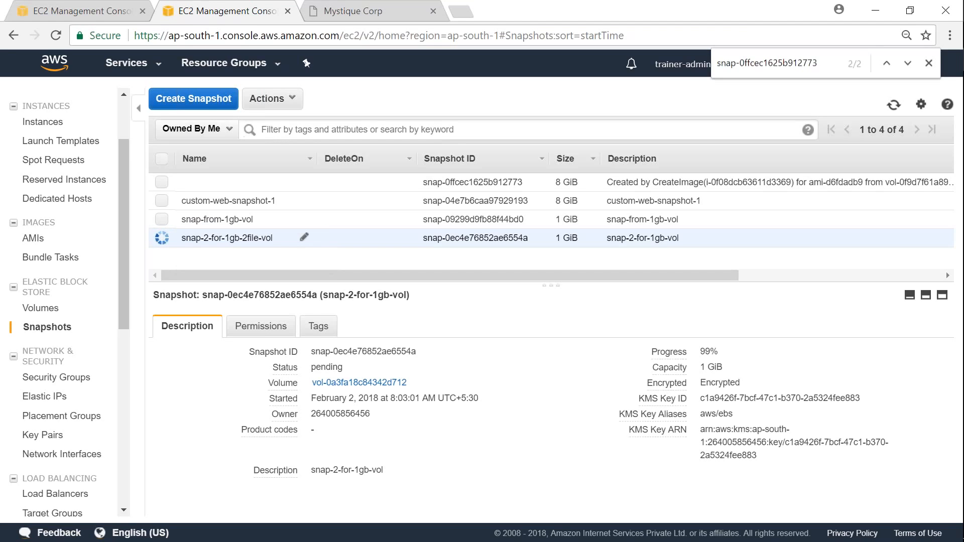
# Rename the snapshot snap-from-1gb-vol as snap-from-1gb-1-file-vol.
pyautogui.click(304, 219)
pyautogui.click(239, 219)
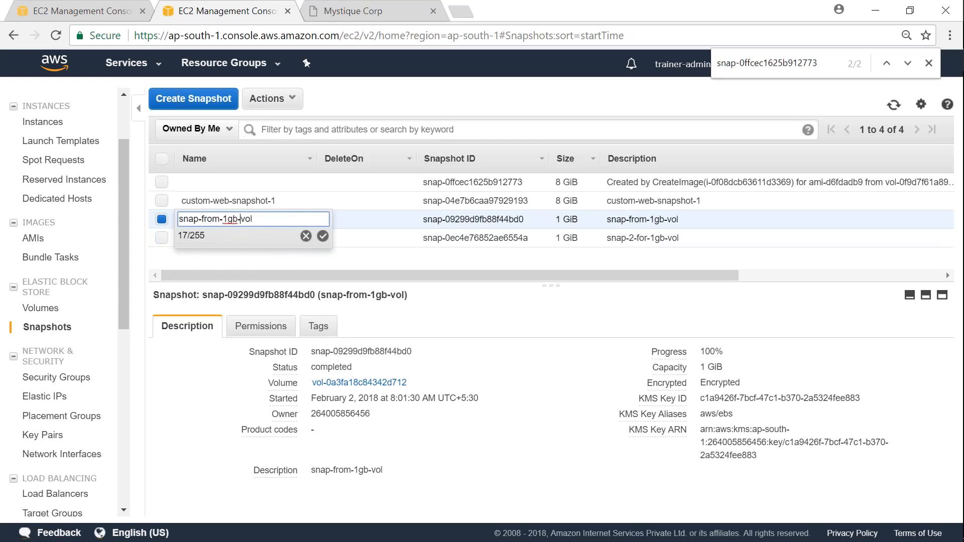
pyautogui.write('1-file-')
pyautogui.press('Return')
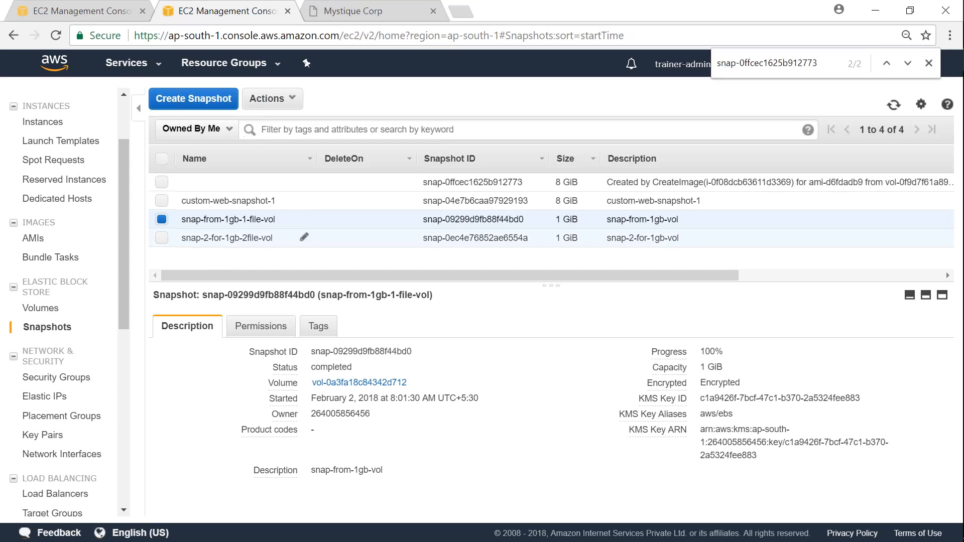
pyautogui.moveTo(276, 220); pyautogui.dragTo(188, 223)
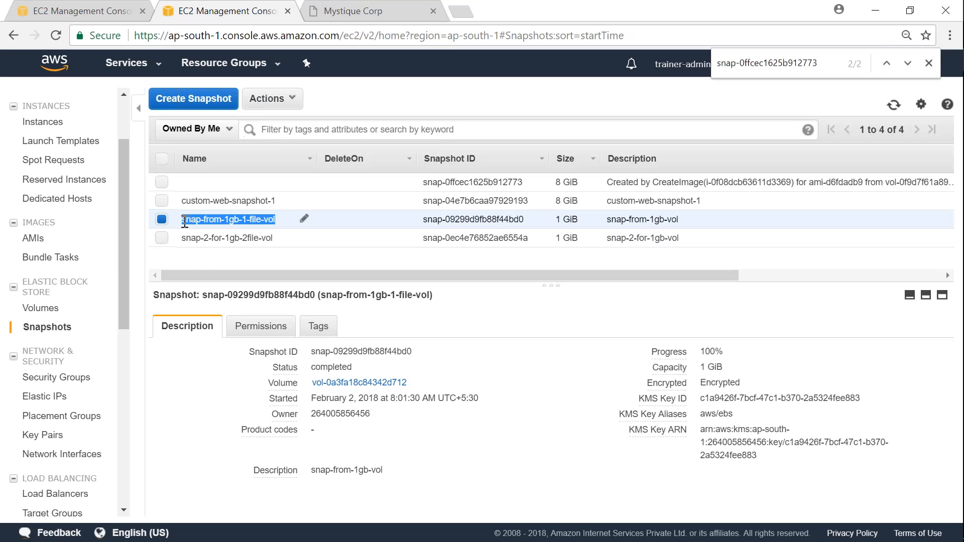
pyautogui.click(196, 264)
pyautogui.moveTo(182, 239); pyautogui.dragTo(273, 240)
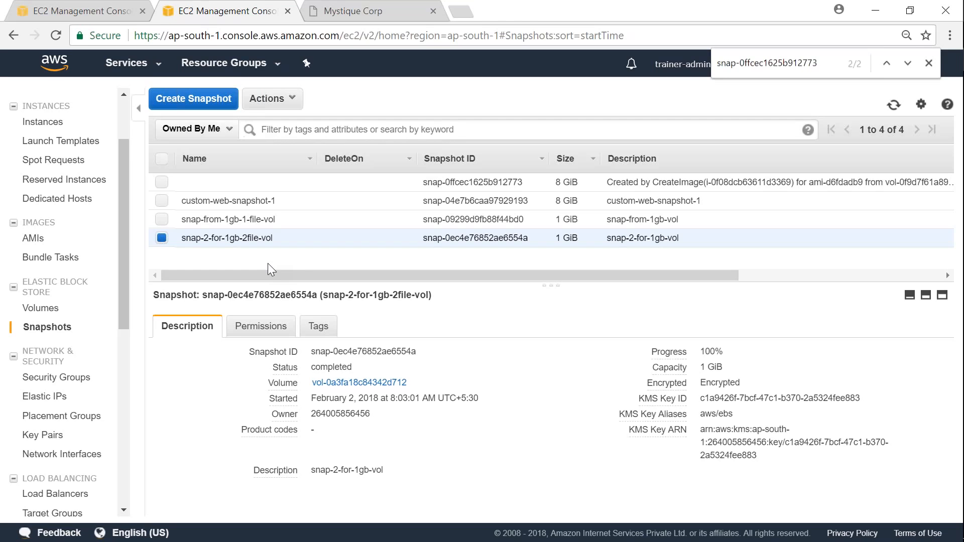
pyautogui.click(160, 239)
# Open the launch wizard for another instance with the same configuration as EBS-Snapshot-Demo-1A.
pyautogui.scroll(3, 124, 232)
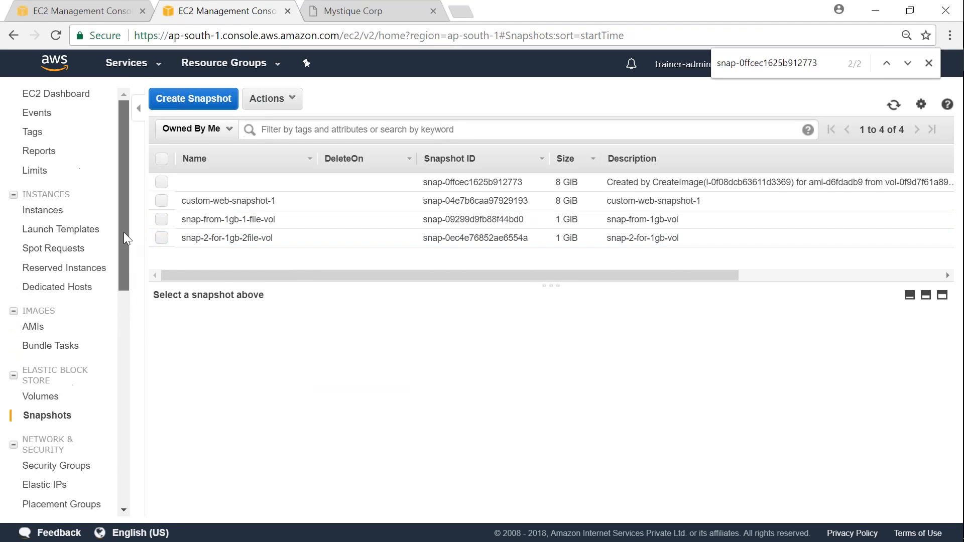
pyautogui.click(44, 210)
pyautogui.click(241, 182)
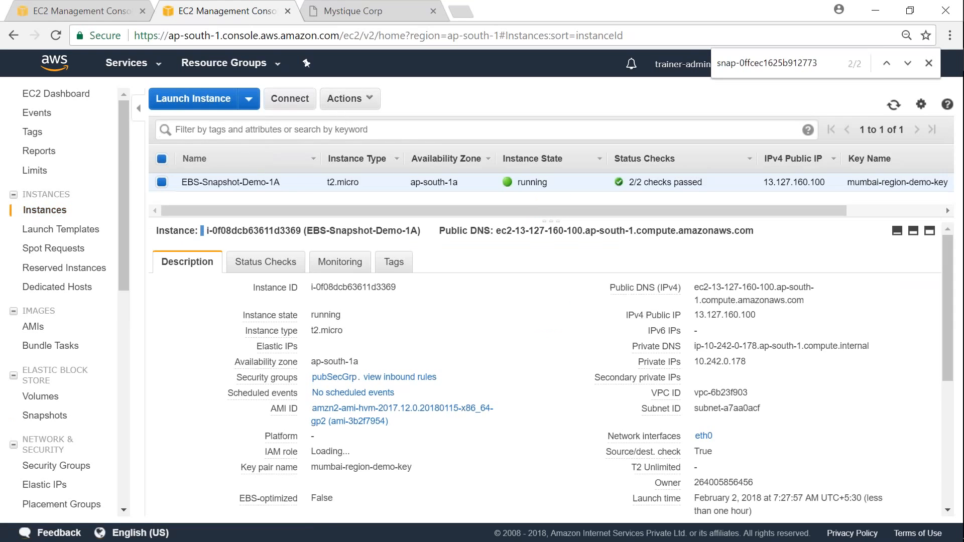
pyautogui.click(346, 99)
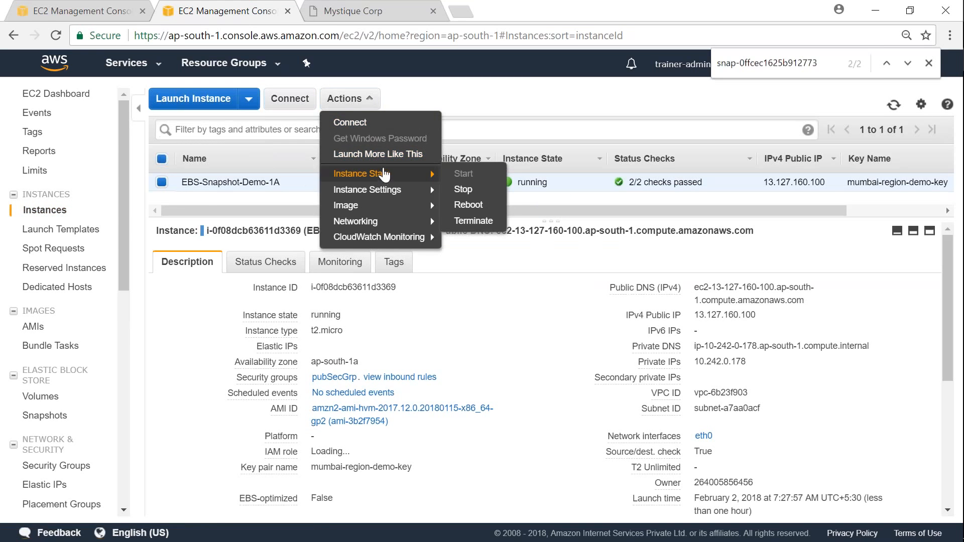
pyautogui.click(378, 154)
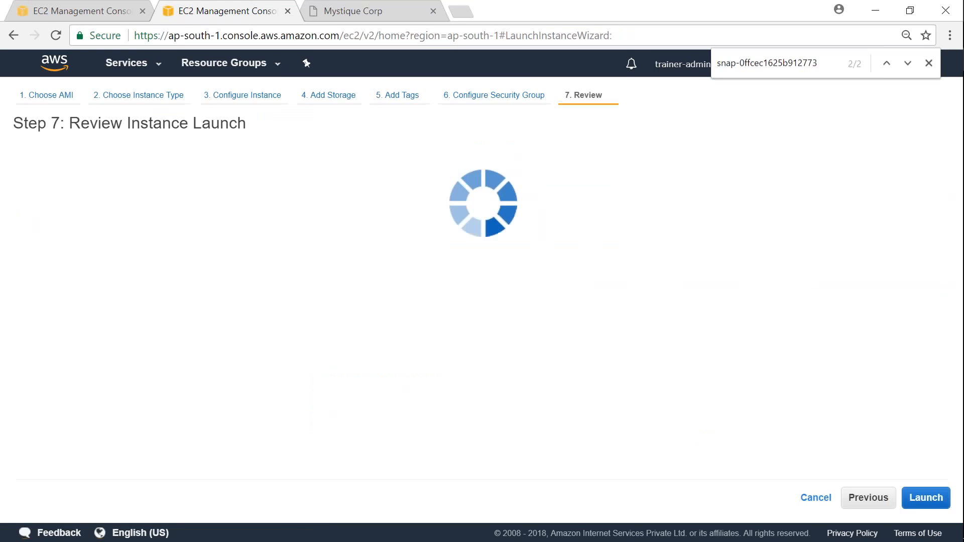
# Check the instance details and launch the instance with the existing key pair mumbai-region-demo-key, acknowledging access to its private key file.
pyautogui.scroll(-5, 693, 308)
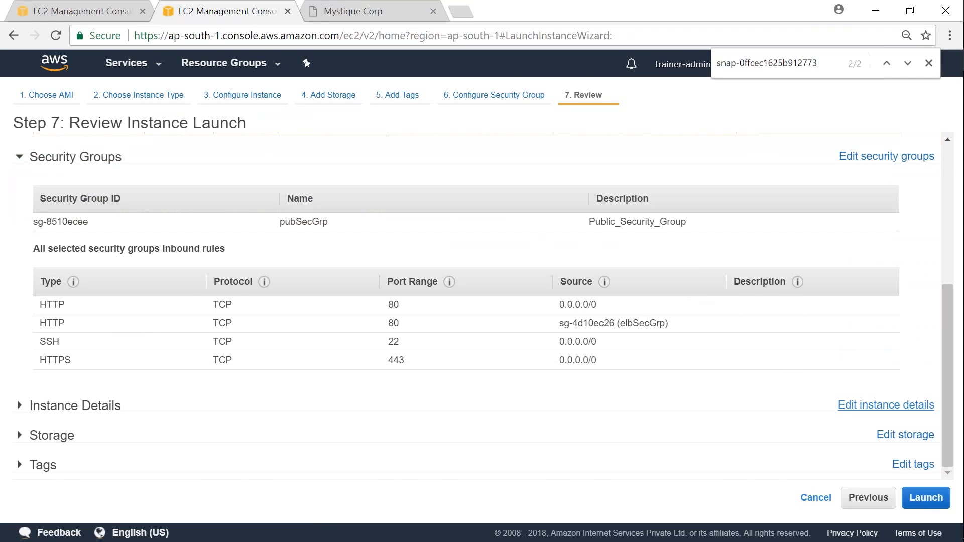
pyautogui.click(863, 409)
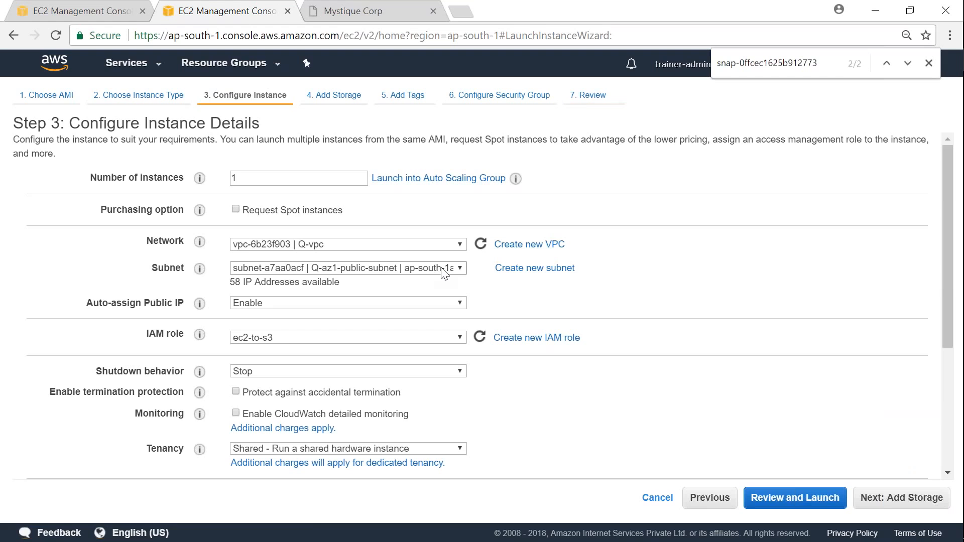
pyautogui.click(798, 504)
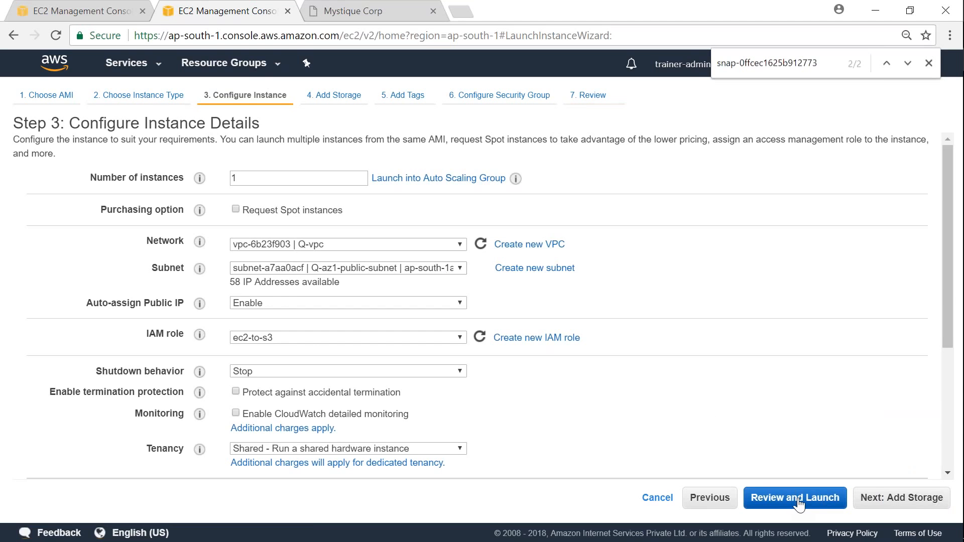
pyautogui.click(927, 498)
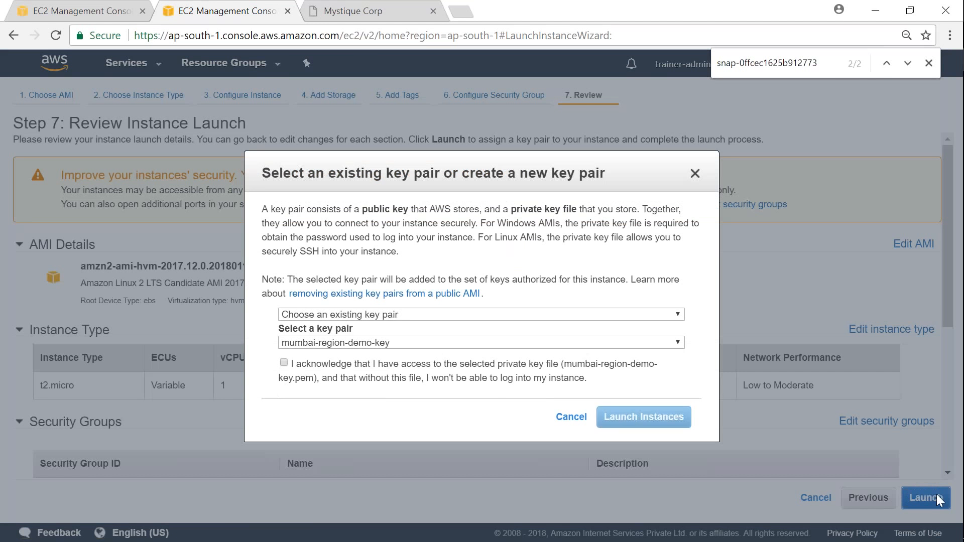
pyautogui.click(297, 367)
pyautogui.click(639, 416)
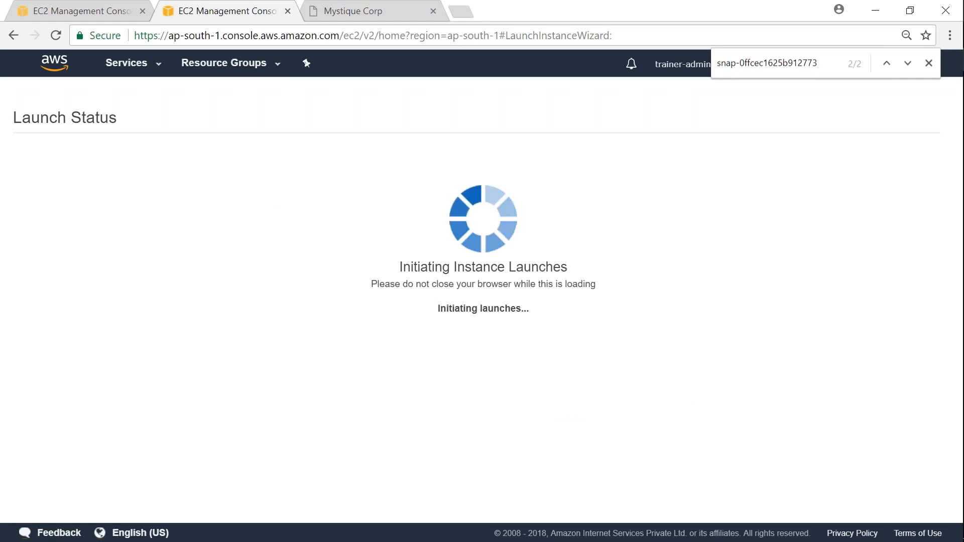
pyautogui.scroll(-1, 751, 465)
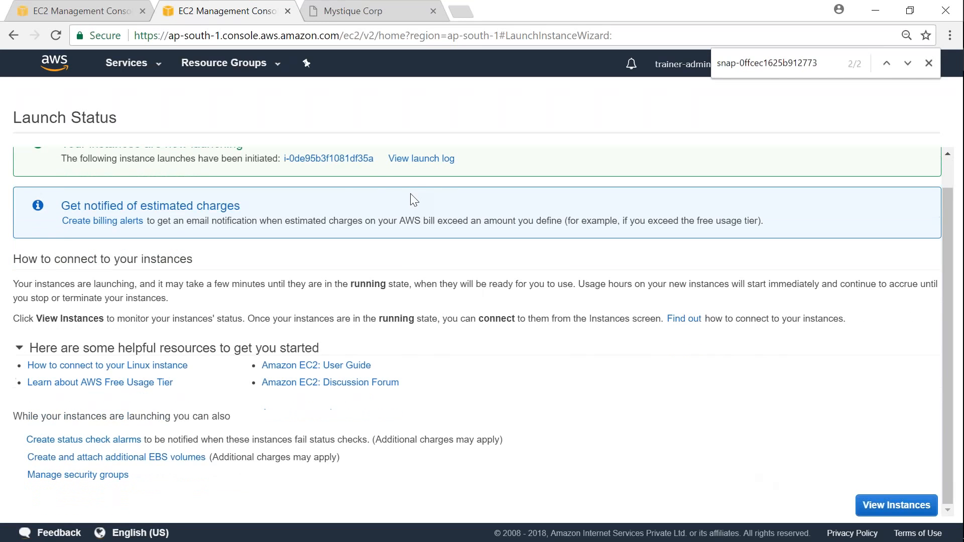
# In the instance list, rename the newly launched instance as EBS-Snapshot-Demo-1A-Server-2.
pyautogui.click(893, 504)
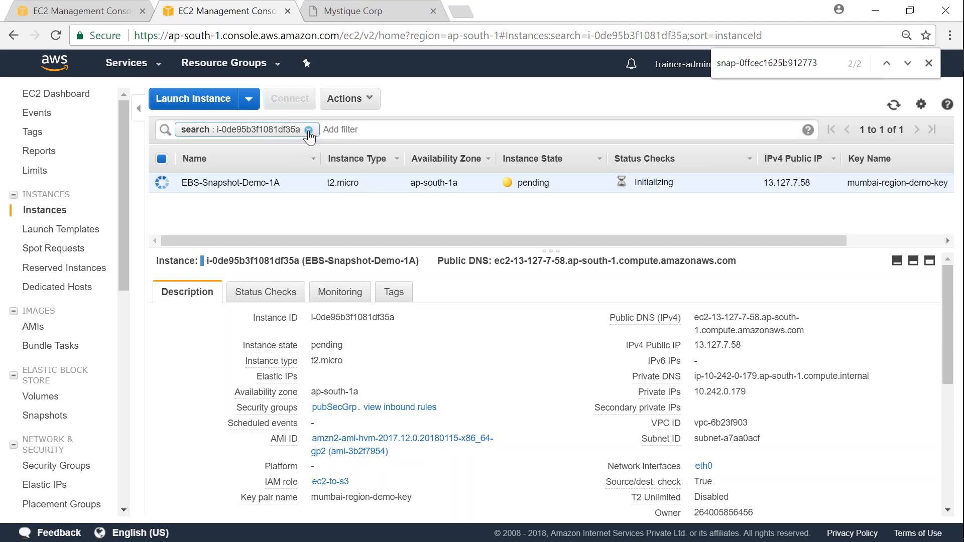
pyautogui.click(309, 184)
pyautogui.click(257, 183)
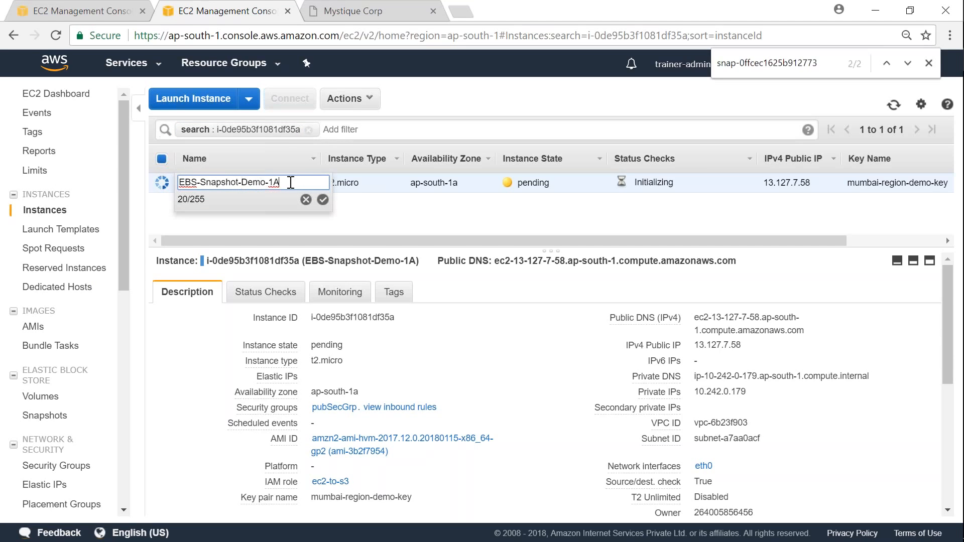
pyautogui.write('-Server-2')
pyautogui.press('Return')
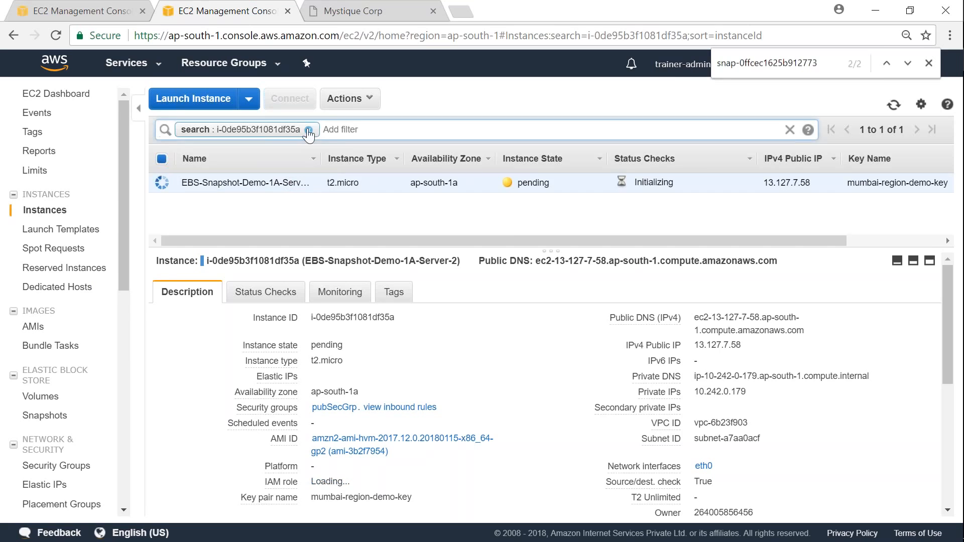
# List all instances with a wider Name column and copy the public IP of EBS-Snapshot-Demo-1A-Server-2.
pyautogui.click(309, 131)
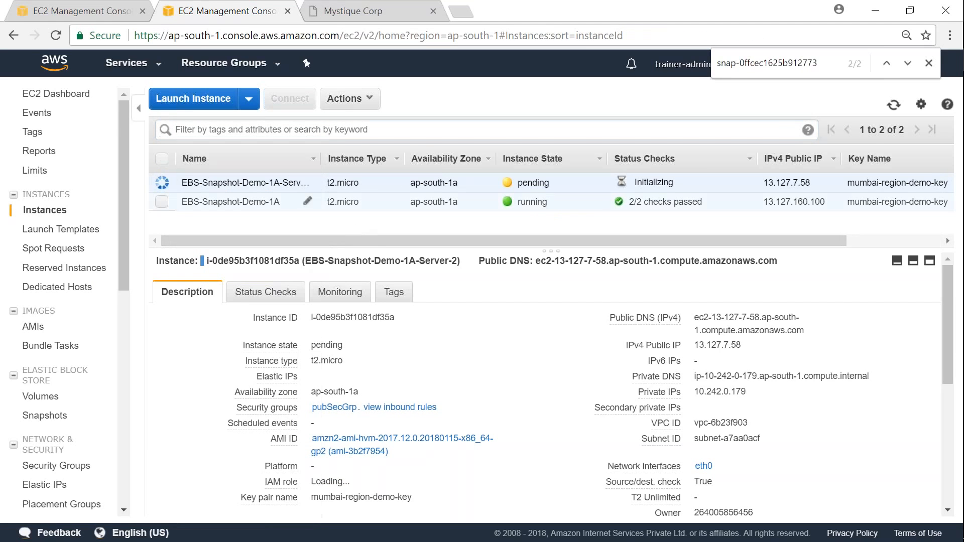
pyautogui.moveTo(321, 157); pyautogui.dragTo(341, 155)
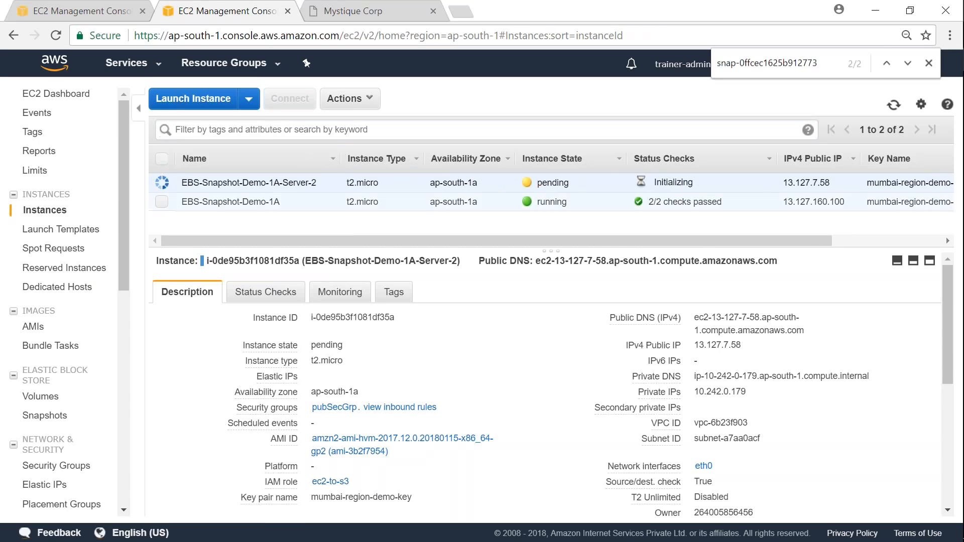
pyautogui.moveTo(695, 345); pyautogui.dragTo(740, 346)
pyautogui.hotkey('ctrl', 'c')
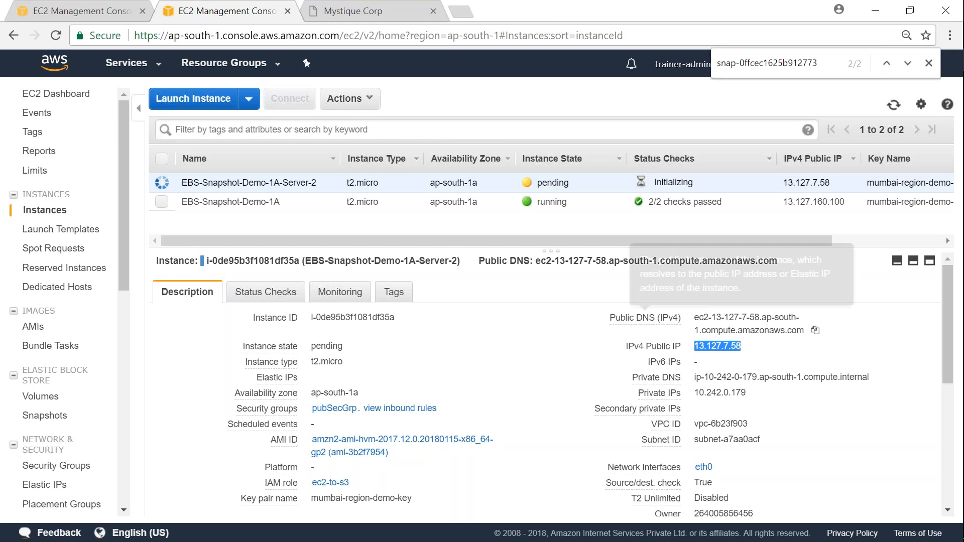
# Switch to MobaXterm and set up a new SSH session to remote host 13.127.7.58 with the username ec2-user.
pyautogui.hotkey('alt', 'Tab')
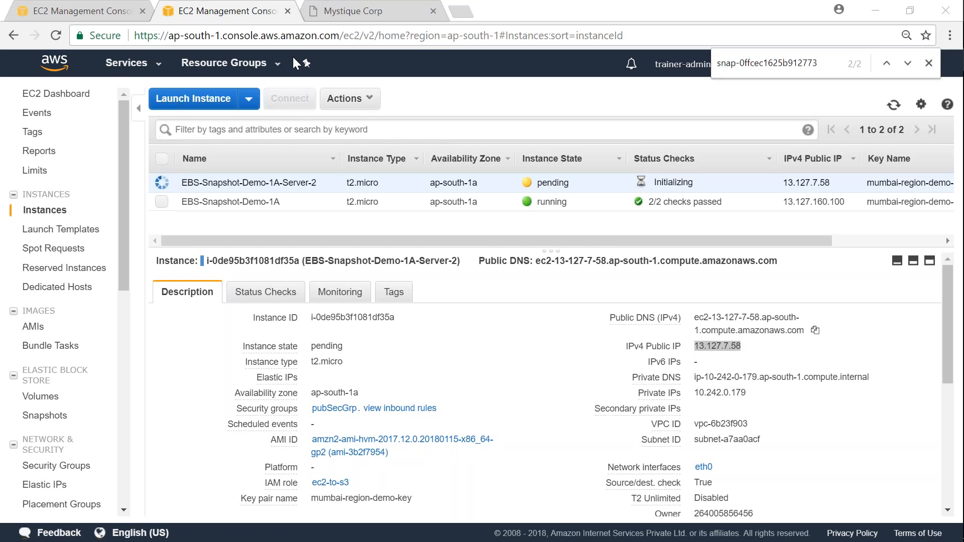
pyautogui.click(10, 88)
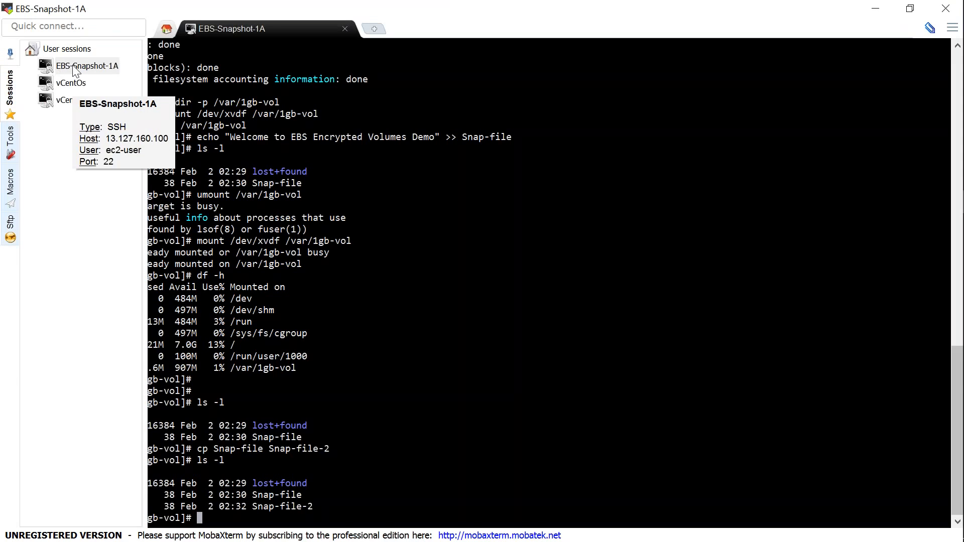
pyautogui.rightClick(74, 70)
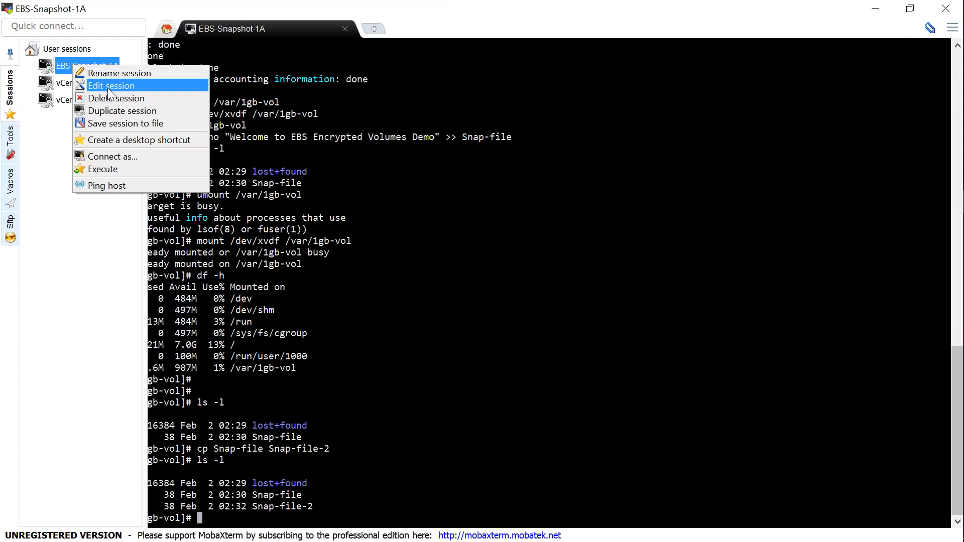
pyautogui.rightClick(65, 48)
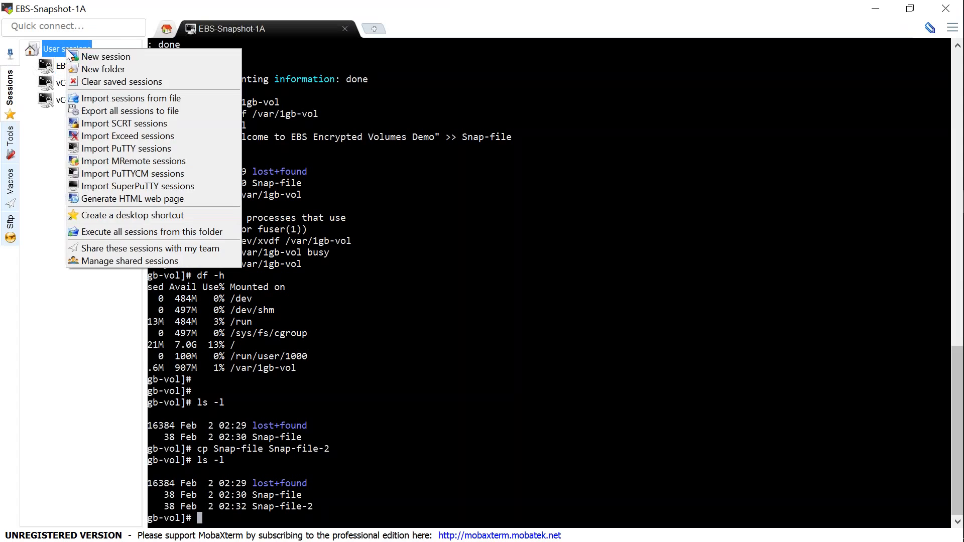
pyautogui.click(100, 56)
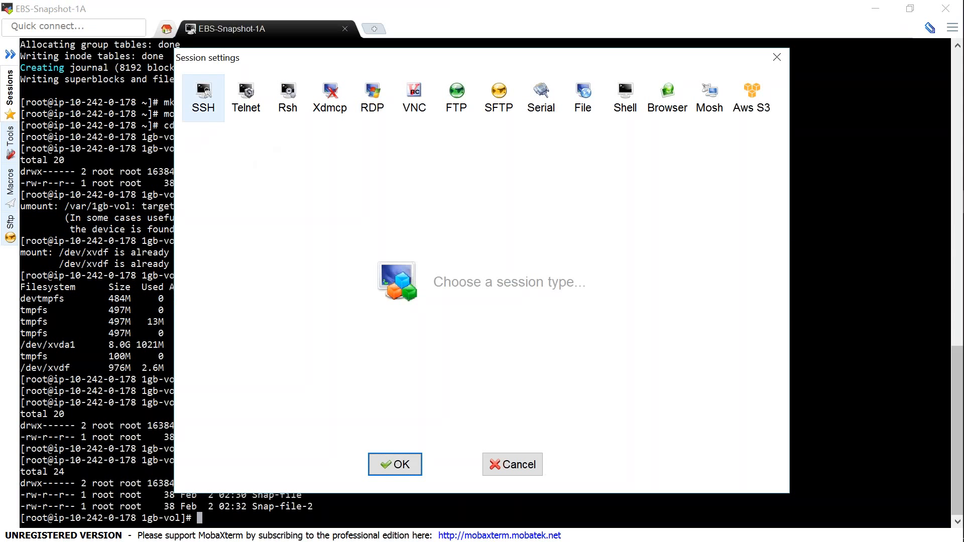
pyautogui.click(204, 99)
pyautogui.click(335, 186)
pyautogui.hotkey('ctrl', 'v')
pyautogui.click(413, 187)
pyautogui.write('e')
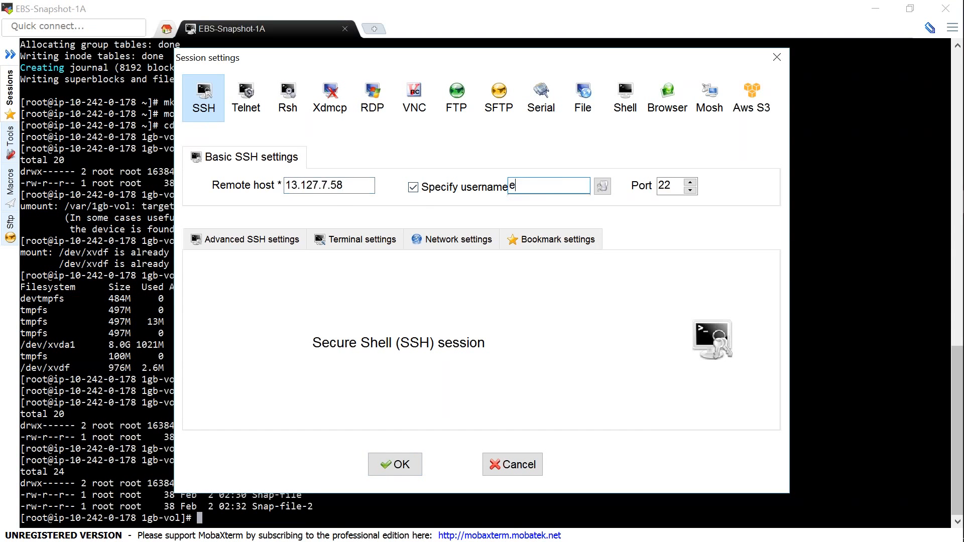
pyautogui.write('c2-user')
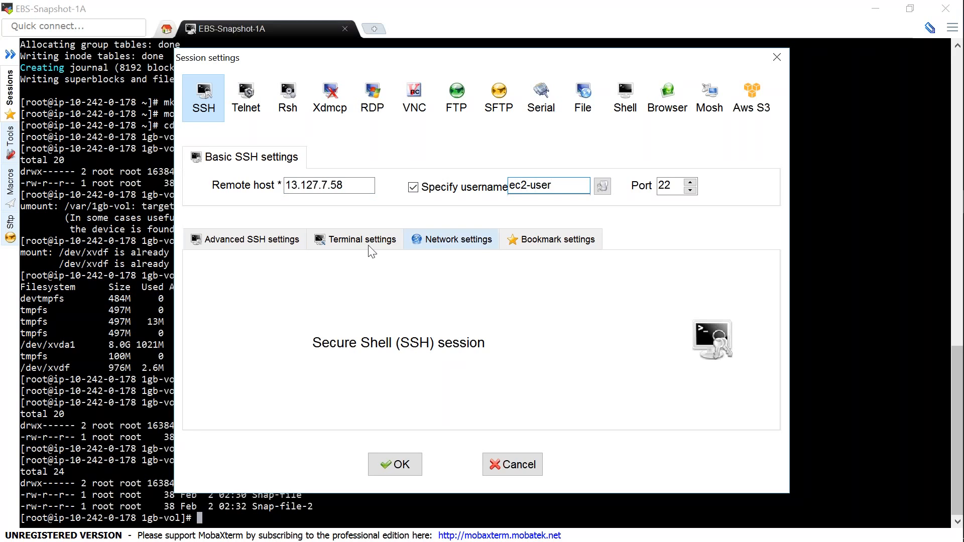
# Enable private key authentication for the SSH session, choose the key file and connect to the server.
pyautogui.click(295, 240)
pyautogui.click(215, 362)
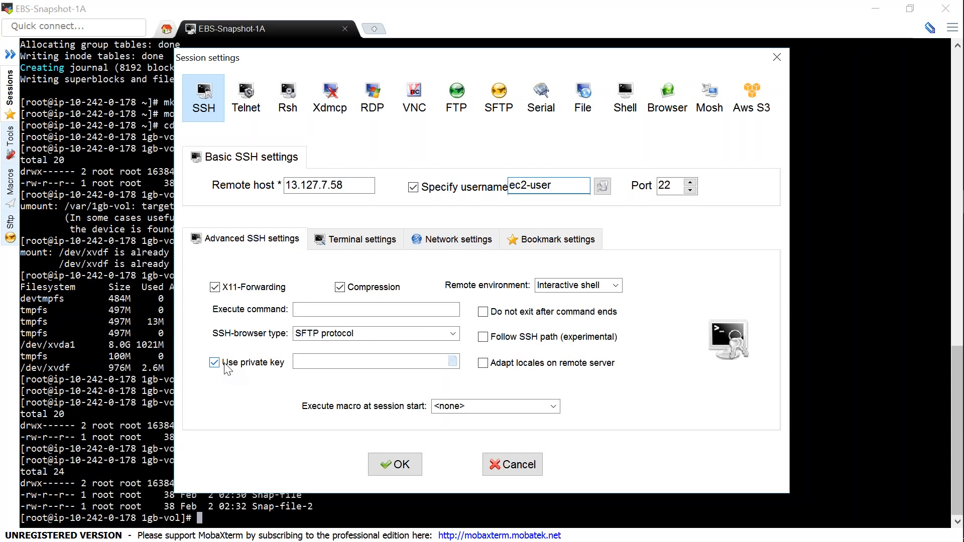
pyautogui.click(452, 361)
pyautogui.doubleClick(272, 145)
pyautogui.press('Return')
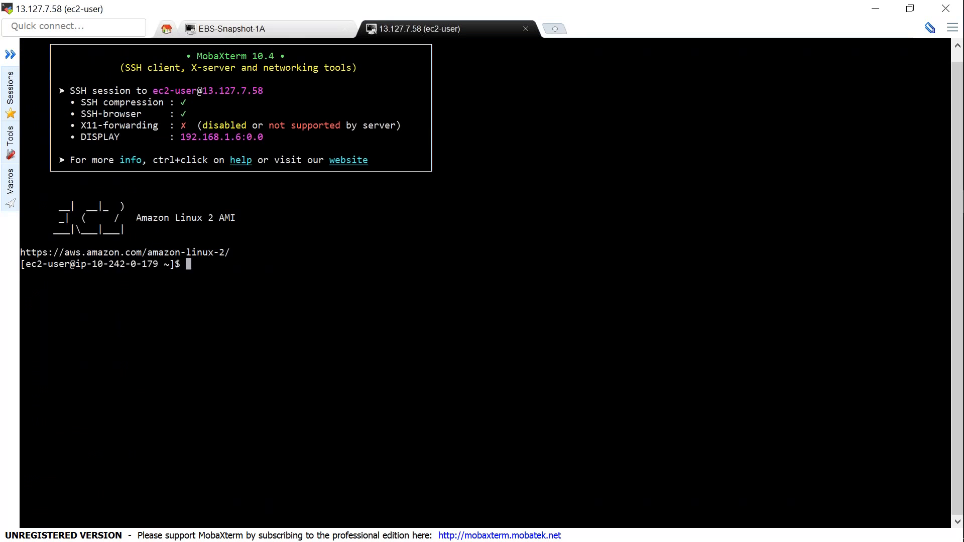
# Become root with sudo su - and list the new server's block devices with lsblk.
pyautogui.write('sudo su -')
pyautogui.press('Return')
pyautogui.write('lsblk')
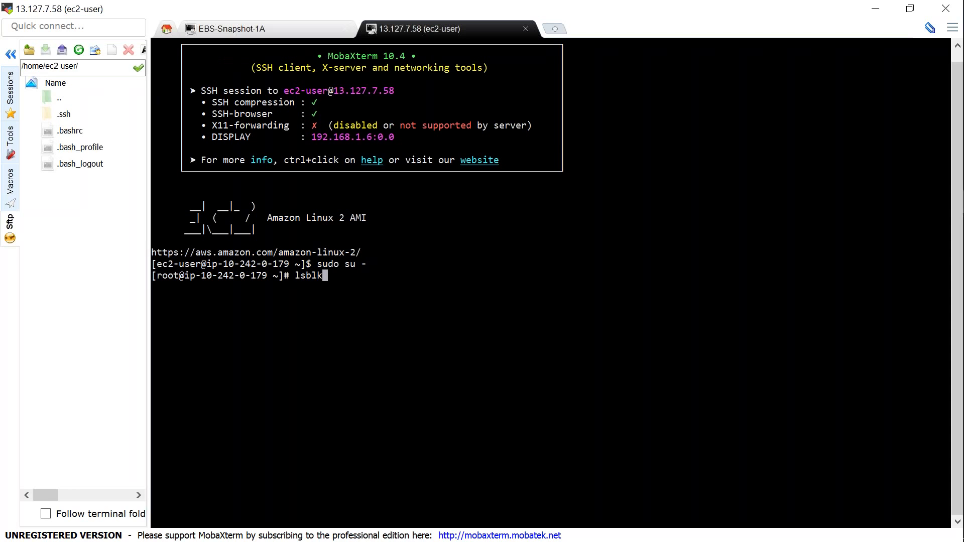
pyautogui.press('Return')
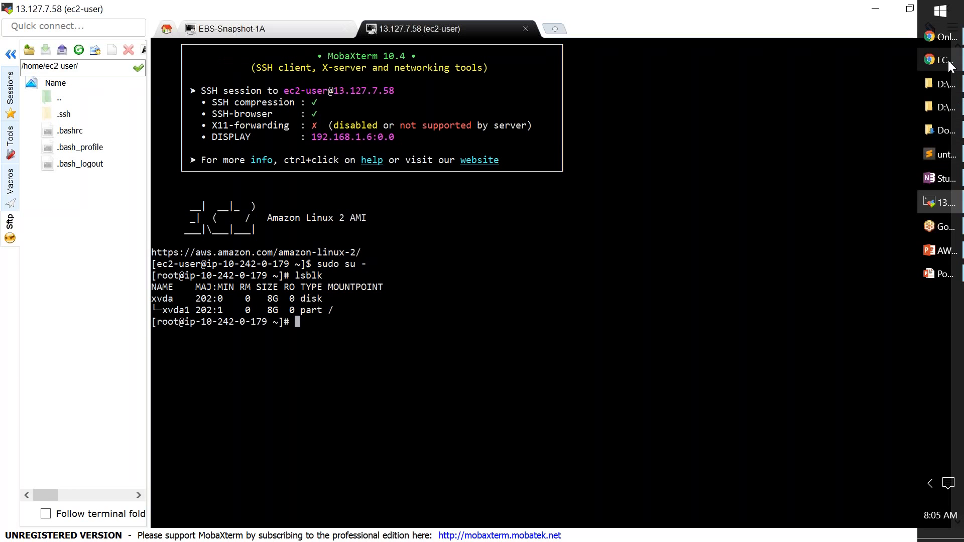
# Switch to the EC2 console in Chrome and open the volume creation form for the snapshot snap-2-for-1gb-2file-vol.
pyautogui.click(946, 62)
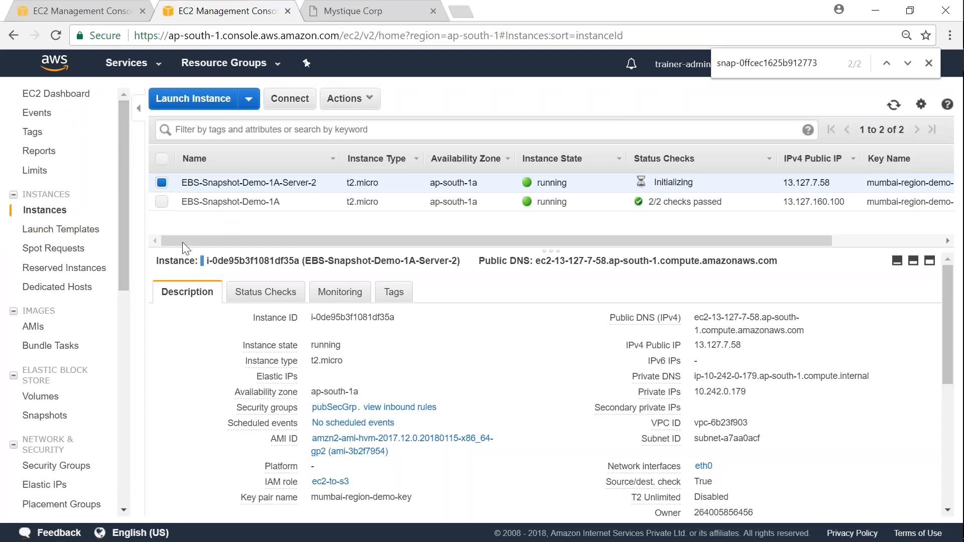
pyautogui.click(55, 422)
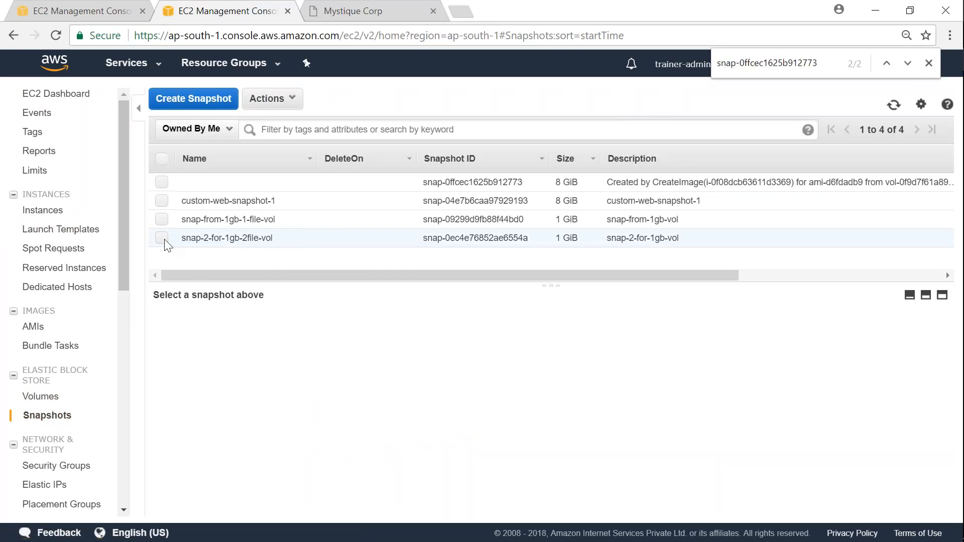
pyautogui.click(164, 240)
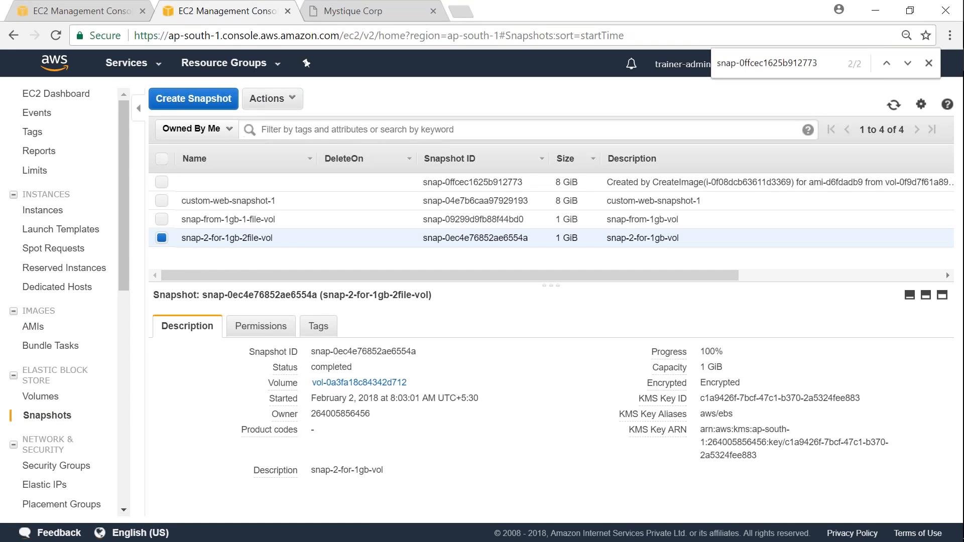
pyautogui.click(286, 100)
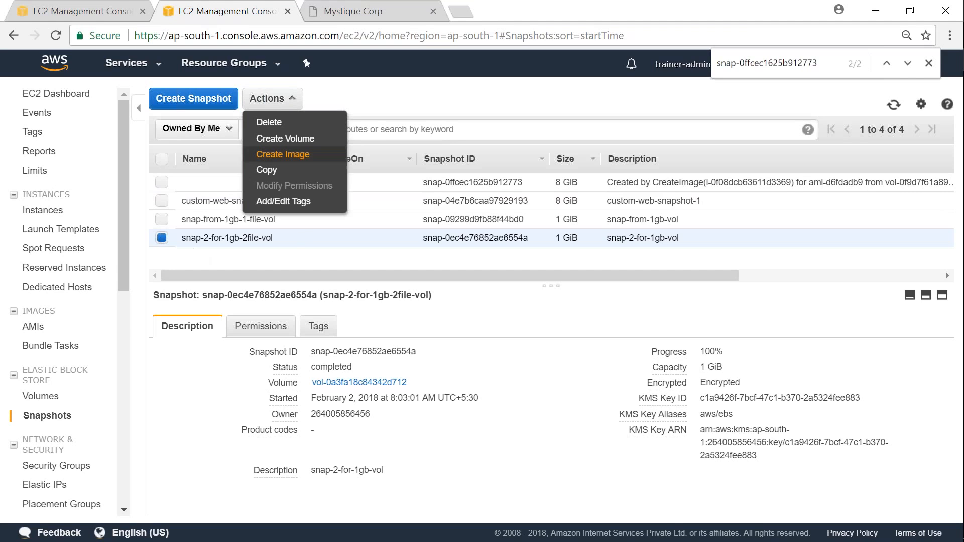
pyautogui.click(305, 145)
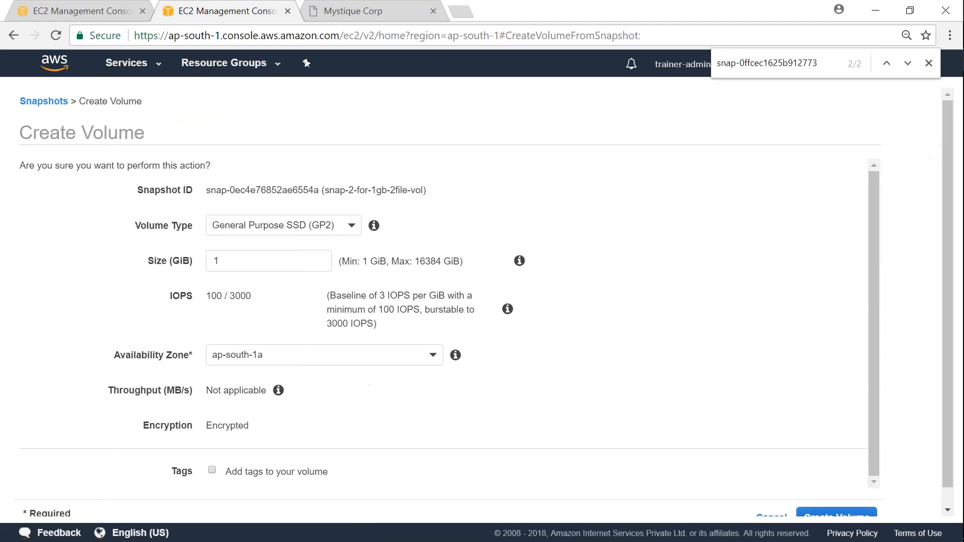
# Examine the encryption, availability zone choices and size offered for the volume created from the snapshot.
pyautogui.doubleClick(223, 426)
pyautogui.click(222, 430)
pyautogui.doubleClick(225, 428)
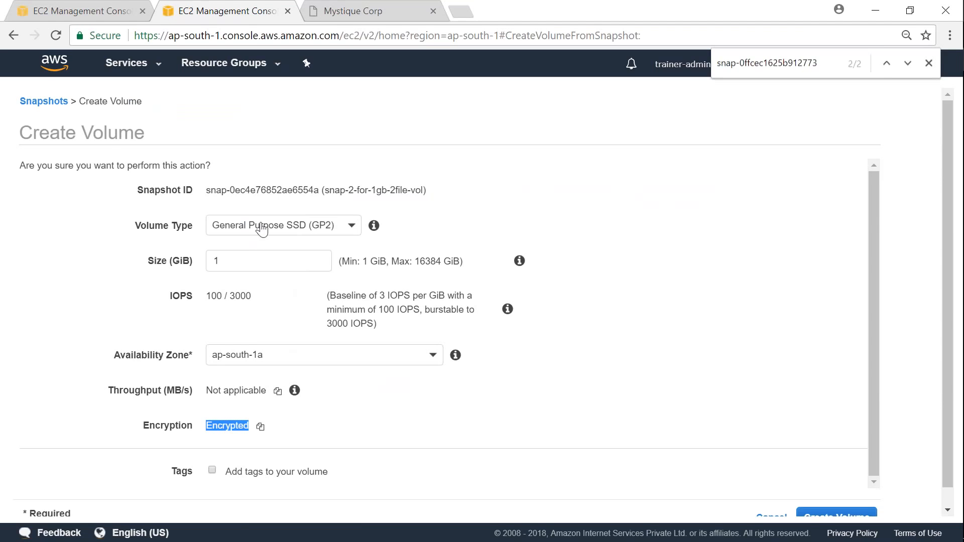
pyautogui.click(272, 362)
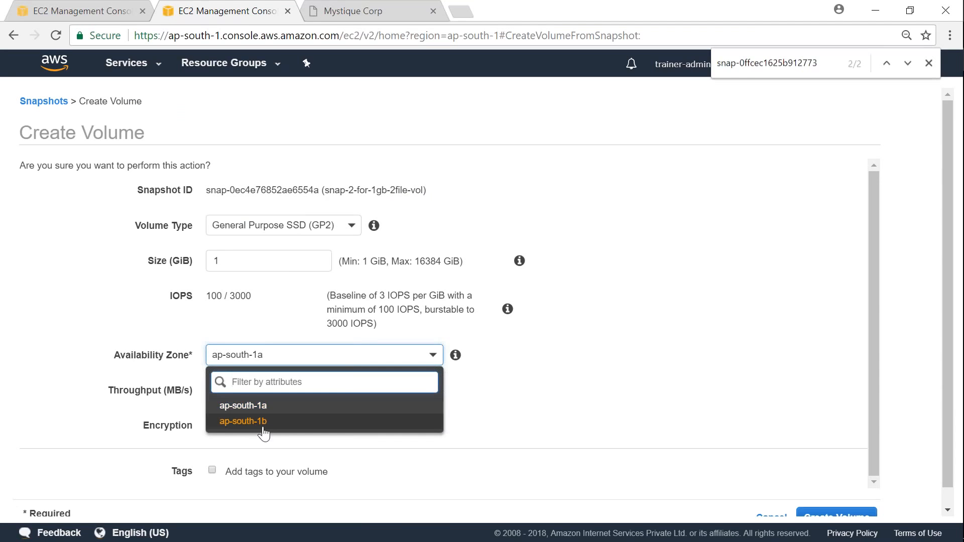
pyautogui.hotkey('alt', 'Tab')
pyautogui.hotkey('alt', 'Tab')
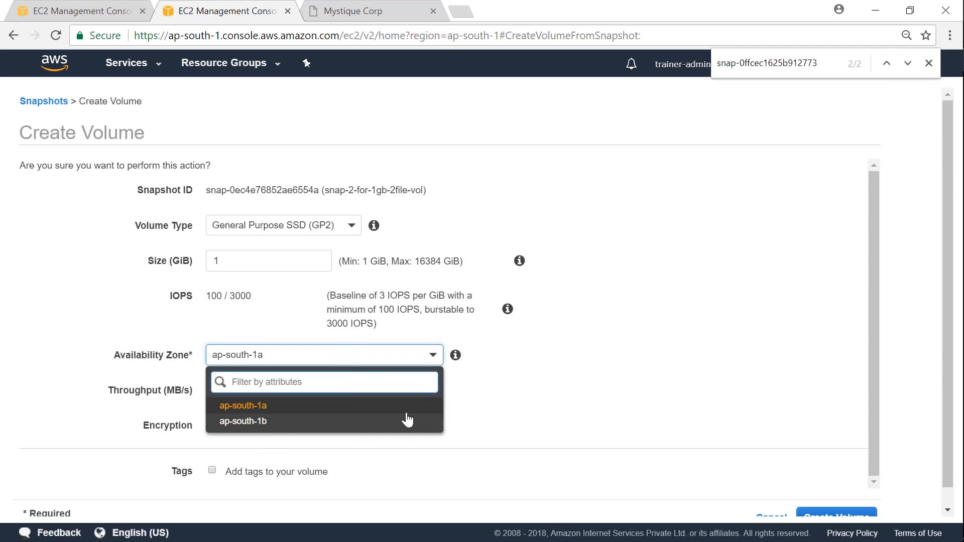
pyautogui.click(504, 408)
pyautogui.doubleClick(254, 265)
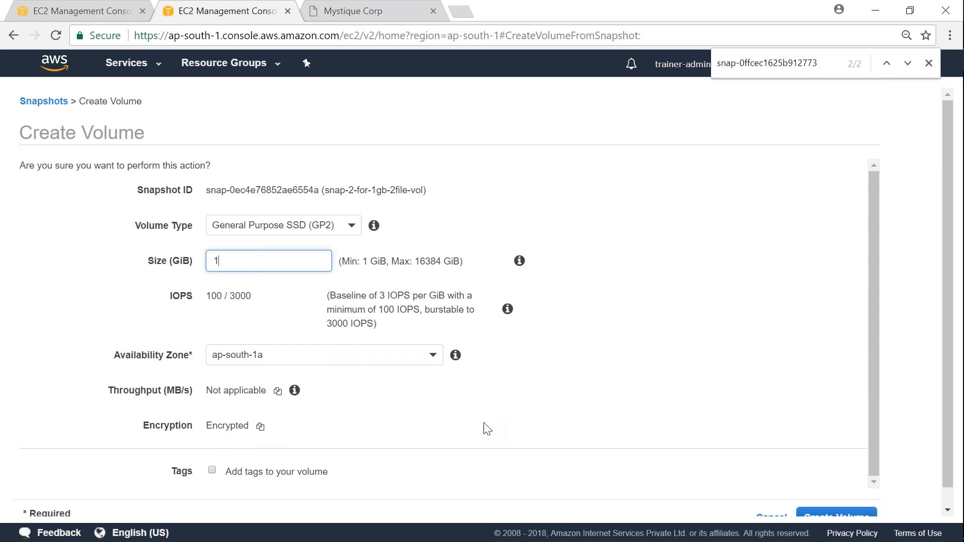
# Enable tags for the volume and add a Name tag with the value Vol-from-2file-snap.
pyautogui.scroll(-1, 485, 432)
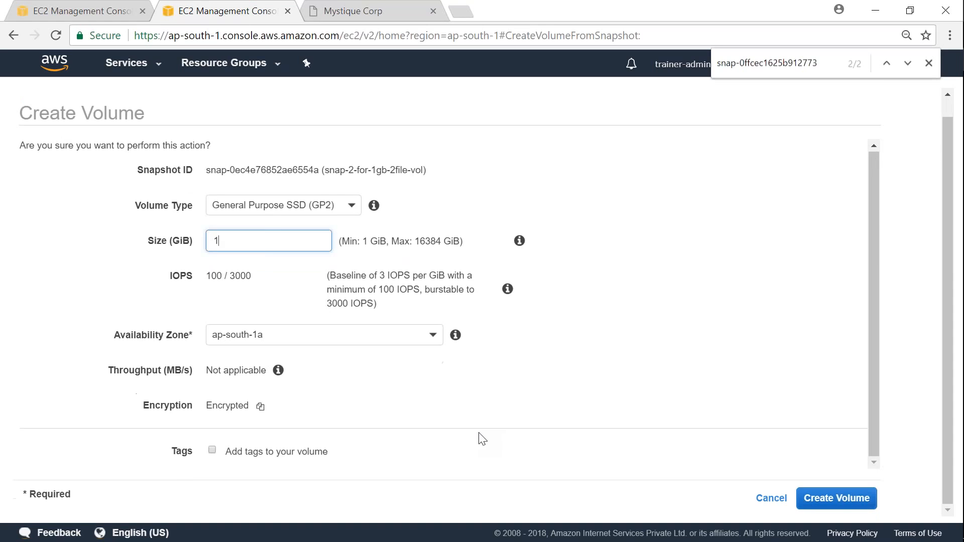
pyautogui.click(212, 450)
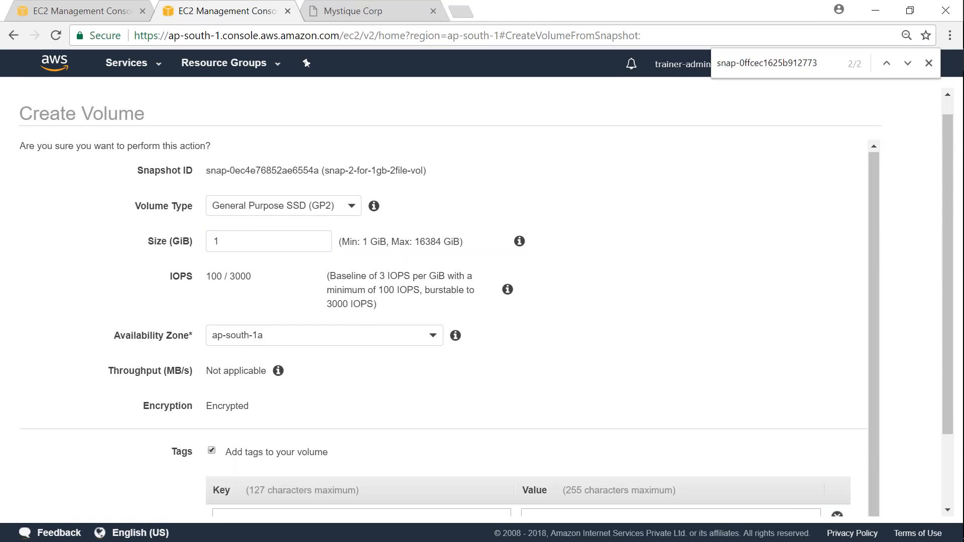
pyautogui.scroll(-2, 323, 447)
pyautogui.click(311, 424)
pyautogui.write('Name')
pyautogui.press('Tab')
pyautogui.write('Vol-from-2')
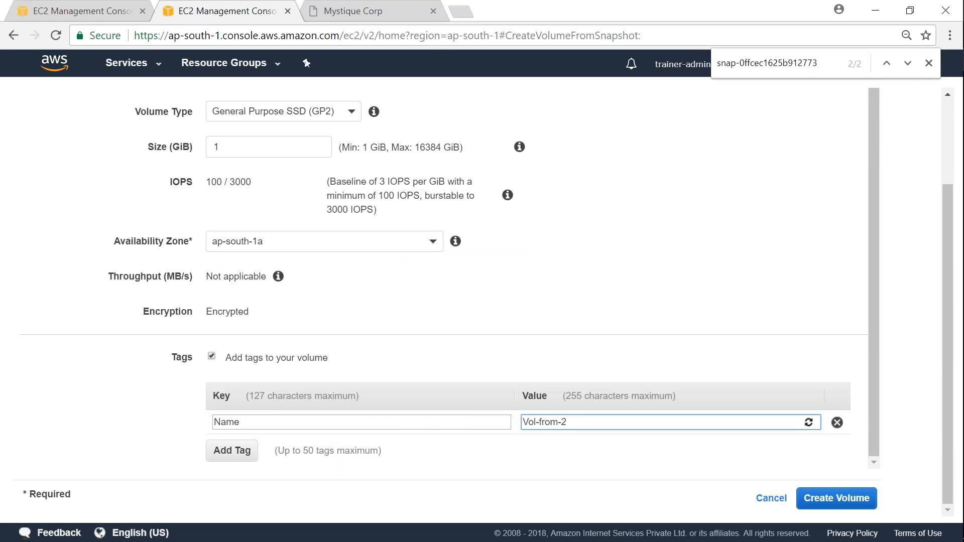
pyautogui.write('file-')
pyautogui.press('BackSpace')
pyautogui.write('snap')
# Add an Owner tag with the value Miztiik and create the volume from the two-file snapshot.
pyautogui.click(236, 448)
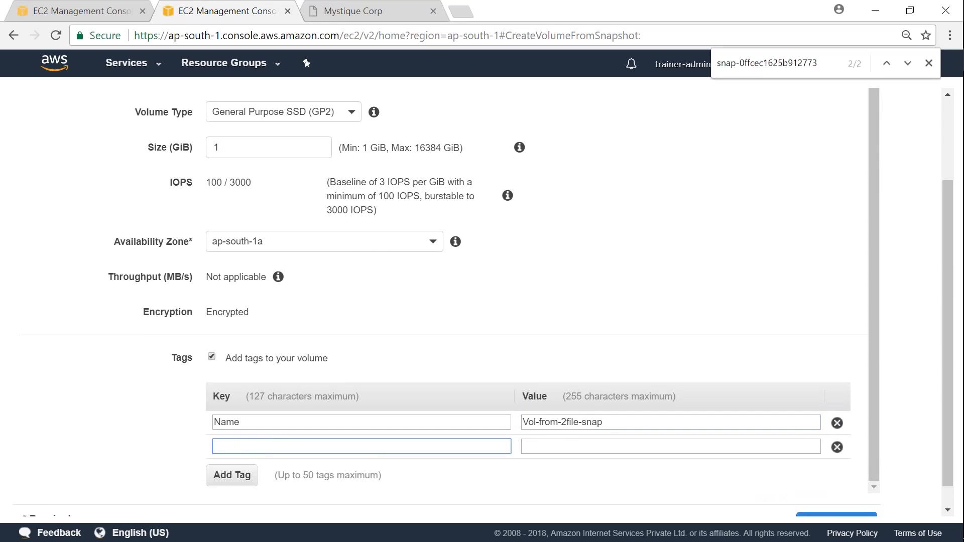
pyautogui.write('Owne')
pyautogui.press('Tab')
pyautogui.write('Miztiik')
pyautogui.scroll(-2, 482, 302)
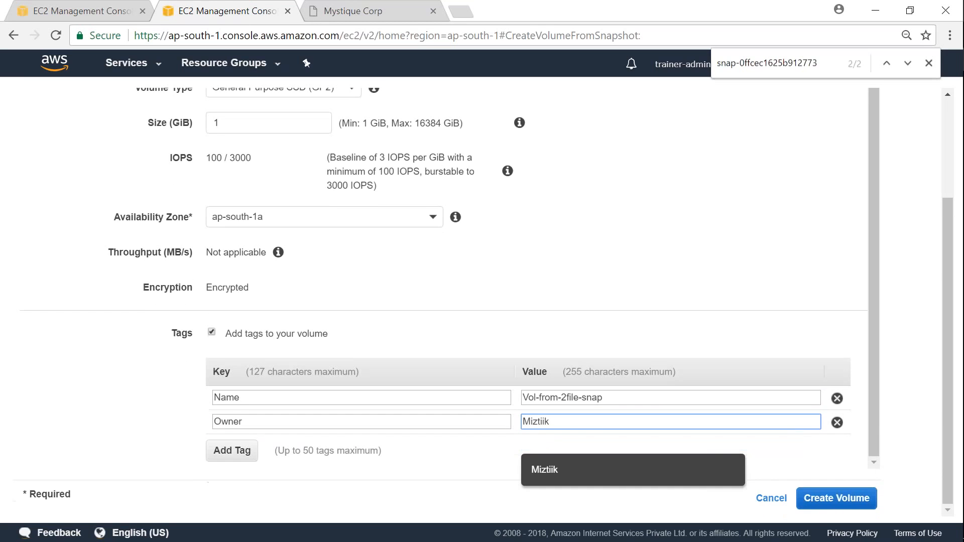
pyautogui.click(837, 497)
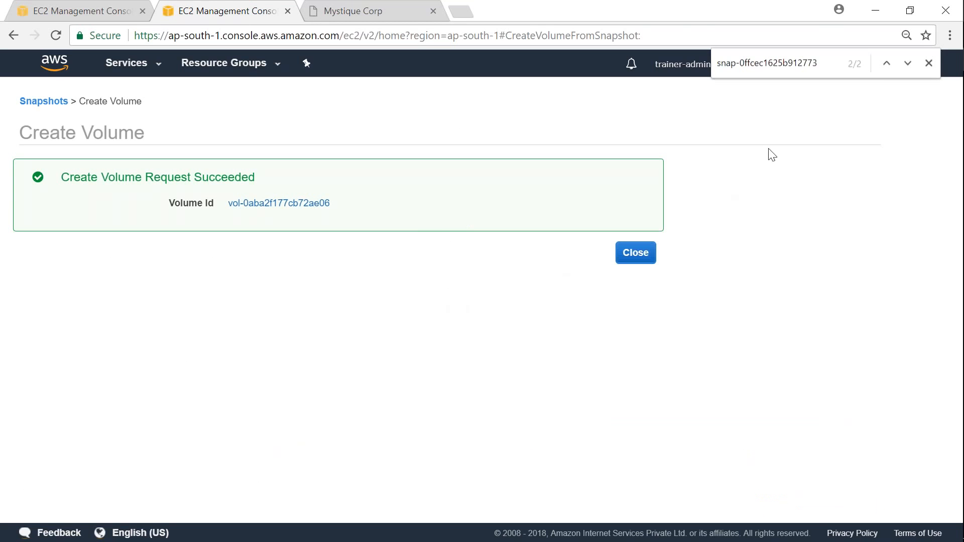
# Open the volume created from the two-file snapshot, refresh its state and dismiss the browser's find bar.
pyautogui.click(314, 204)
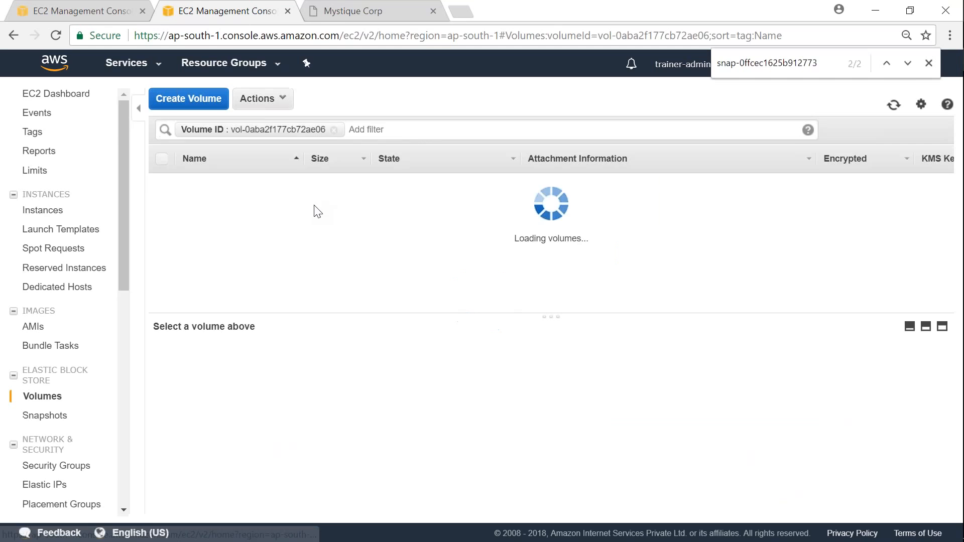
pyautogui.click(261, 99)
pyautogui.click(326, 109)
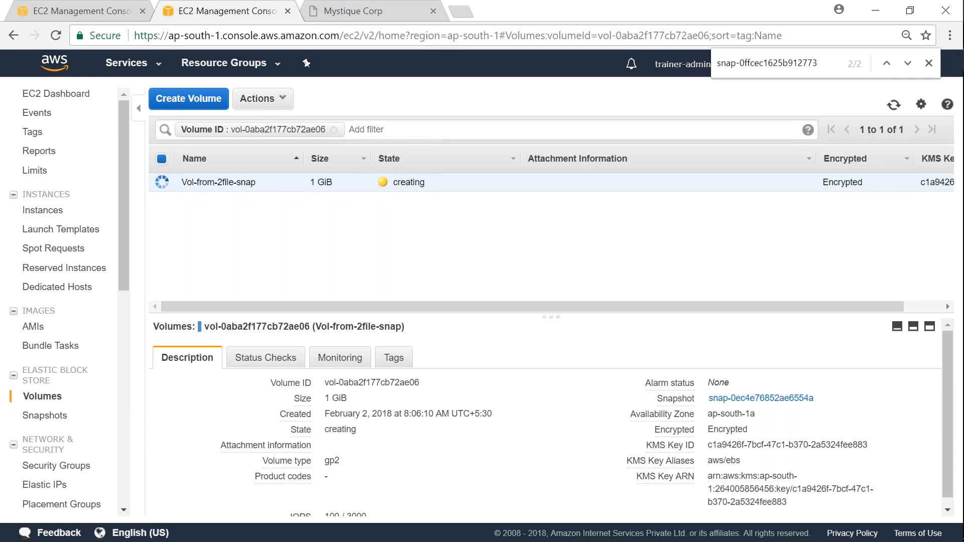
pyautogui.click(893, 105)
pyautogui.click(929, 64)
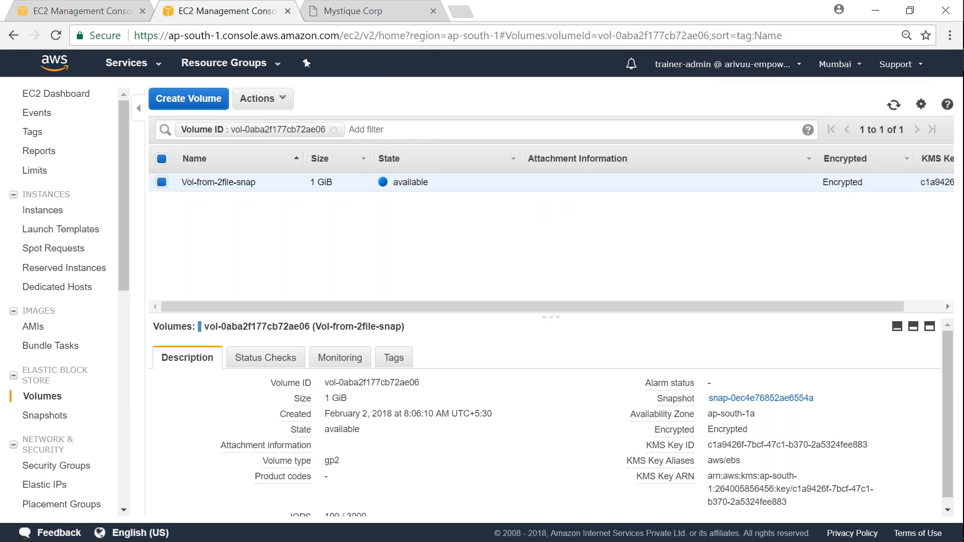
# Attach the Vol-from-2file-snap volume to the instance EBS-Snapshot-Demo-1A-Server-2 as /dev/sdf.
pyautogui.click(261, 98)
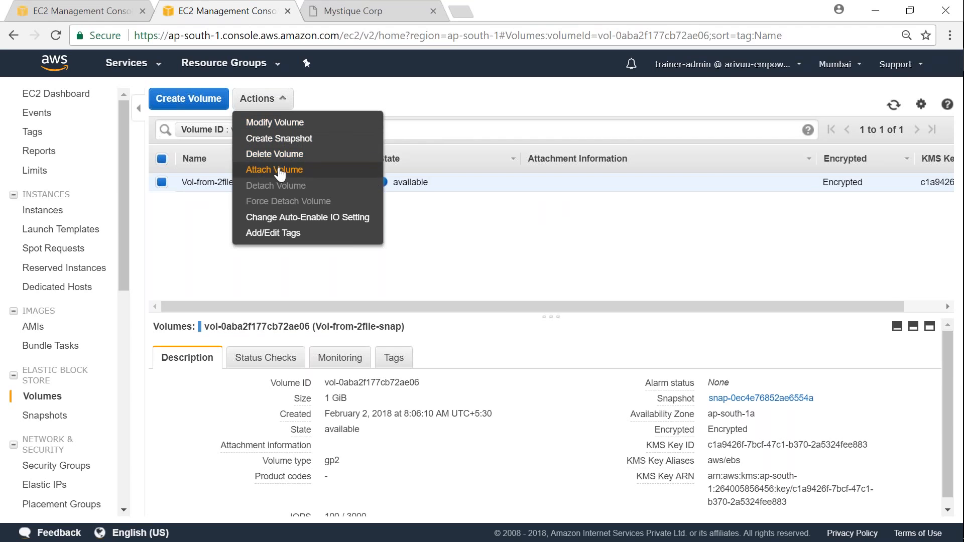
pyautogui.click(279, 171)
pyautogui.click(348, 324)
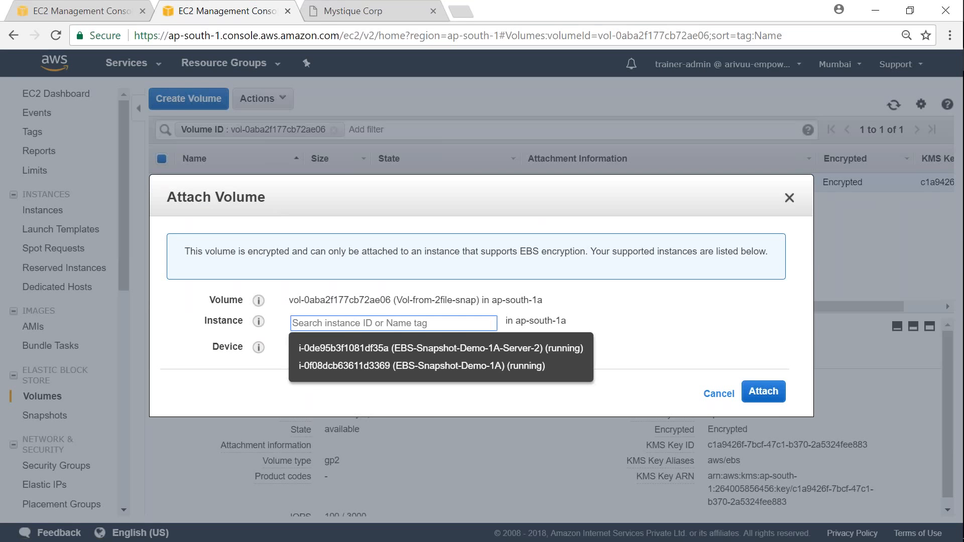
pyautogui.click(530, 353)
pyautogui.click(912, 477)
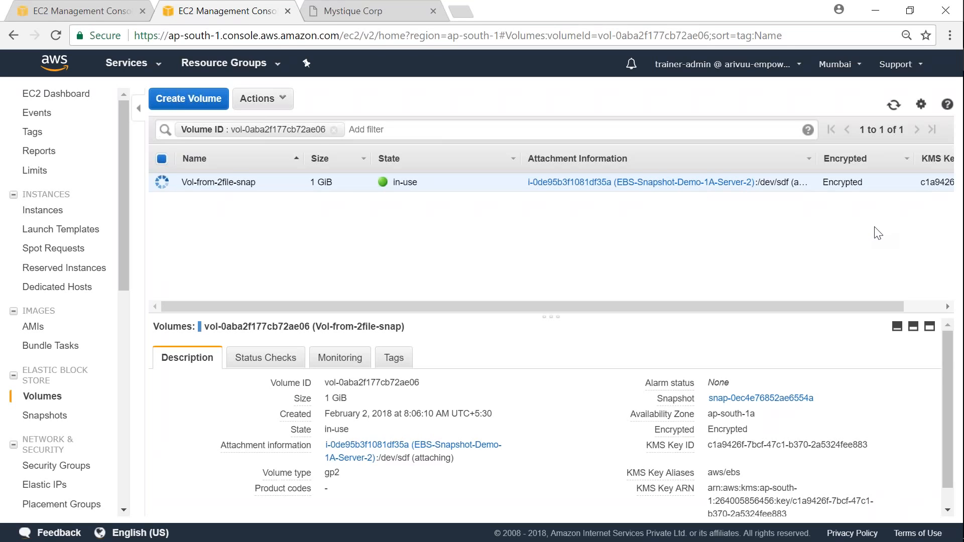
# Switch to the second server's MobaXterm session and list its block devices with lsblk.
pyautogui.moveTo(961, 86)
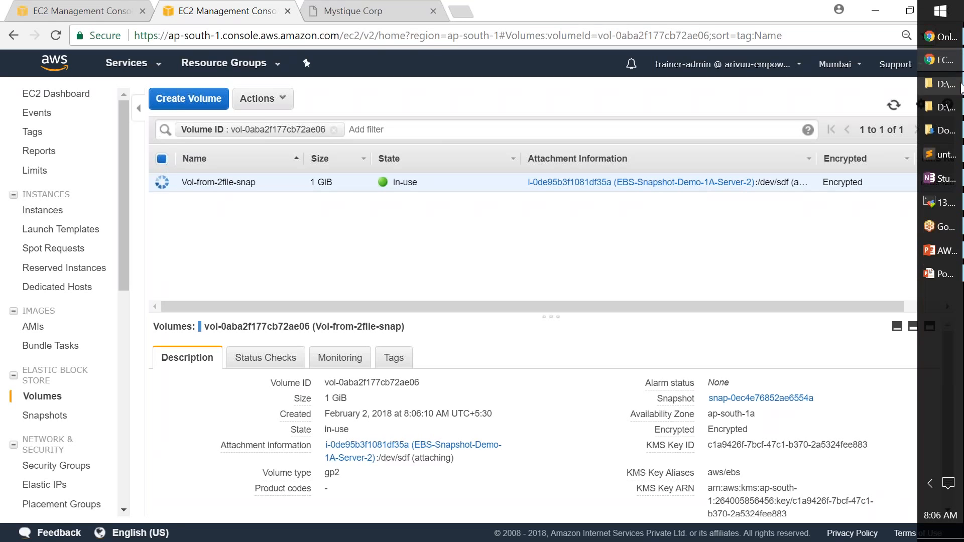
pyautogui.click(942, 159)
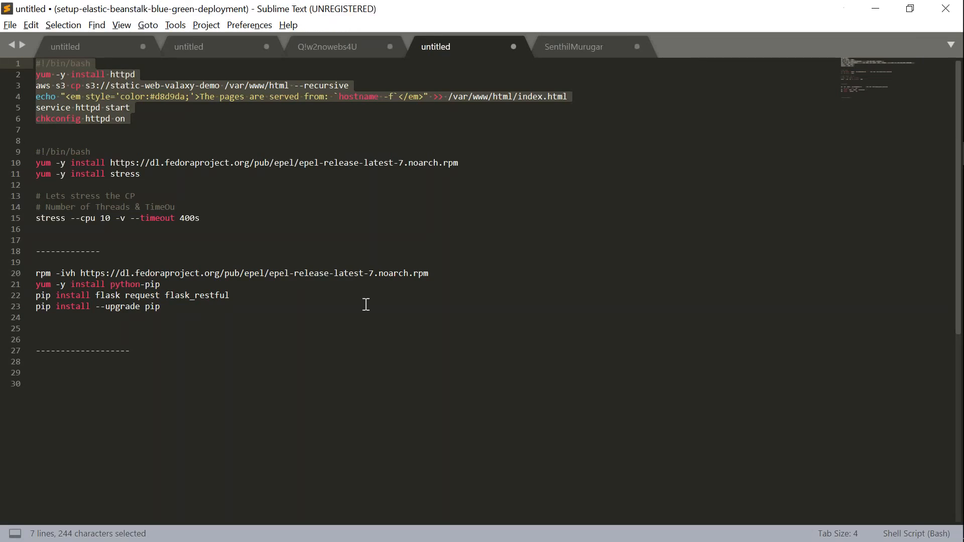
pyautogui.click(943, 204)
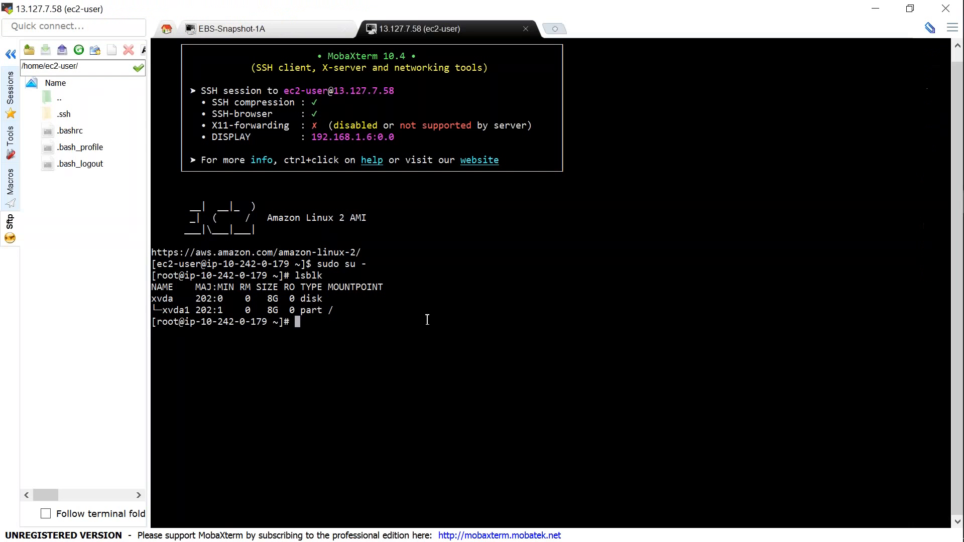
pyautogui.write('lsblk')
pyautogui.press('Return')
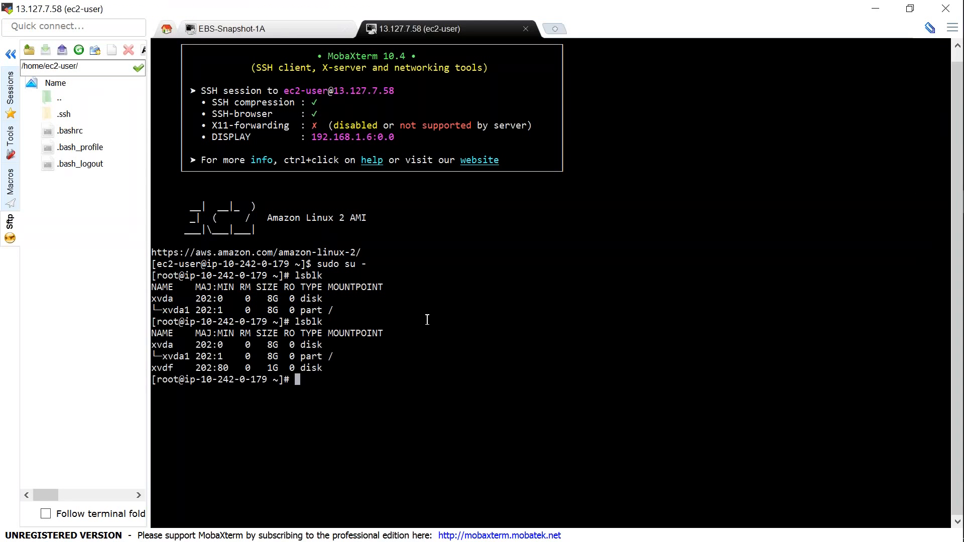
pyautogui.moveTo(279, 370); pyautogui.dragTo(269, 369)
pyautogui.click(337, 380)
# Create the directory /var/2-fil-vol with mkdir -p and mount /dev/xvdf on it.
pyautogui.write('mkdir -p /var/2-fil-vol')
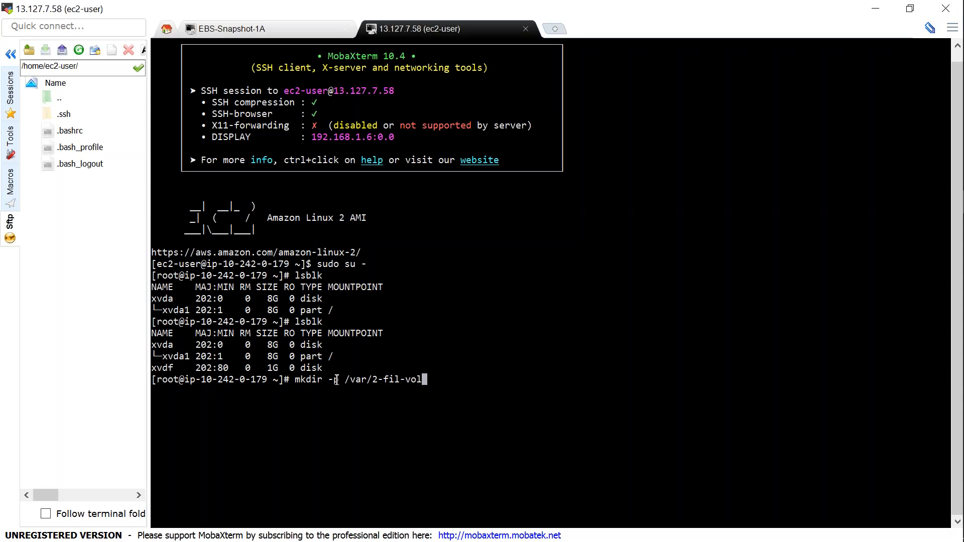
pyautogui.press('Return')
pyautogui.write('mount /deve')
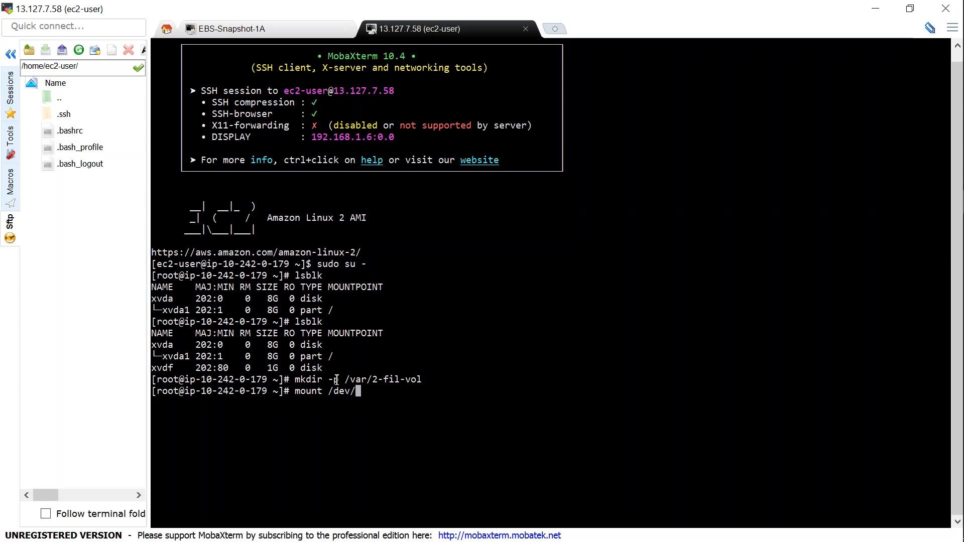
pyautogui.write('xvdf')
pyautogui.doubleClick(368, 379)
pyautogui.rightClick(367, 380)
pyautogui.press('Return')
# Change into /var/2-fil-vol and list the restored files with ls -l.
pyautogui.write('cd')
pyautogui.rightClick(367, 379)
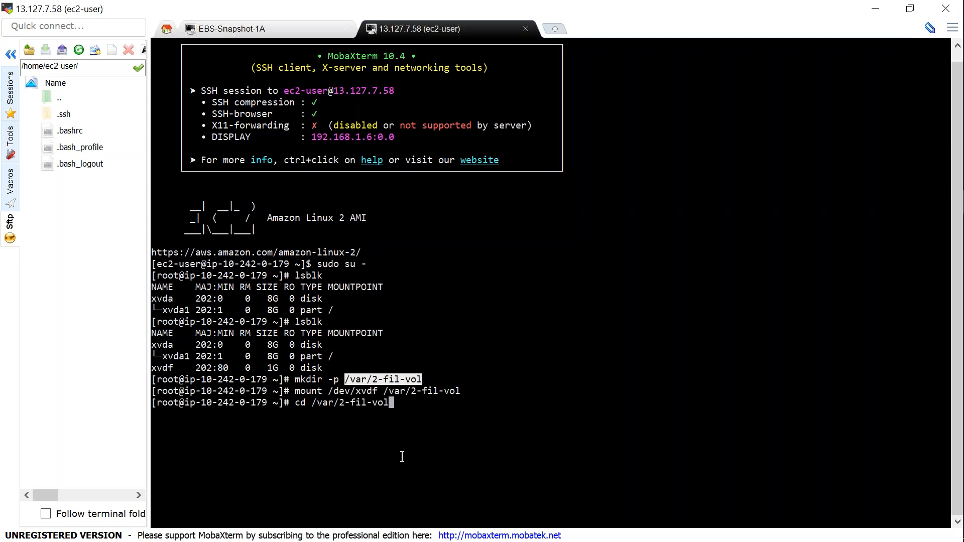
pyautogui.press('Return')
pyautogui.write('ls -l')
pyautogui.press('Return')
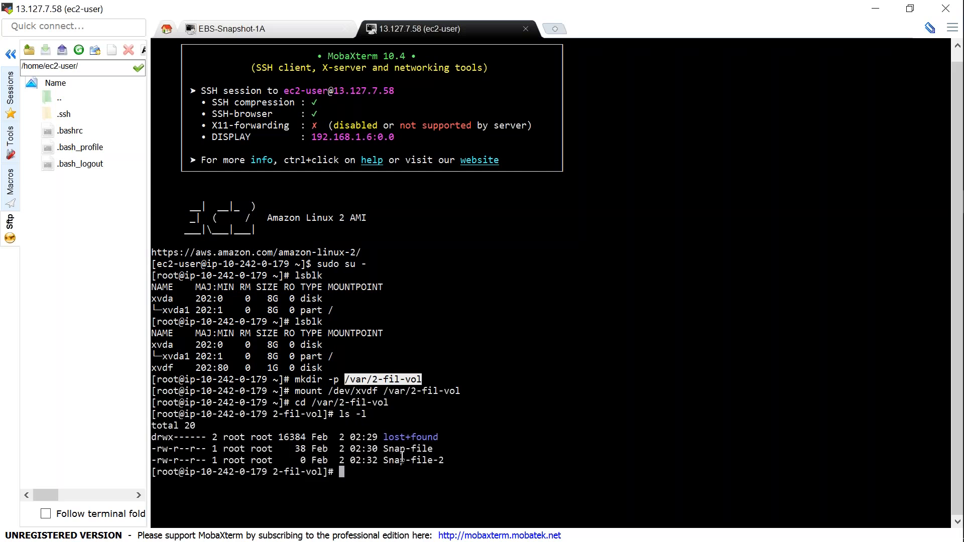
pyautogui.moveTo(386, 461); pyautogui.dragTo(447, 461)
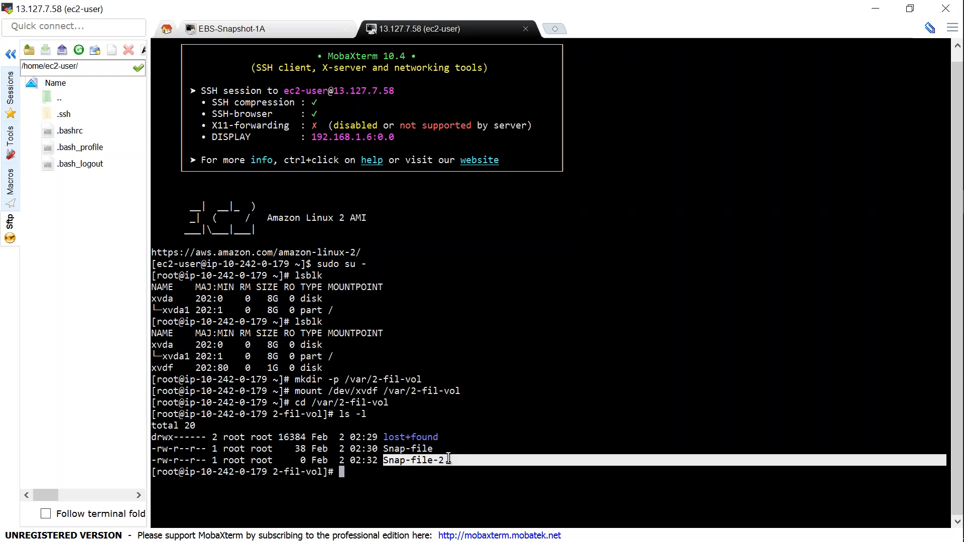
pyautogui.click(467, 436)
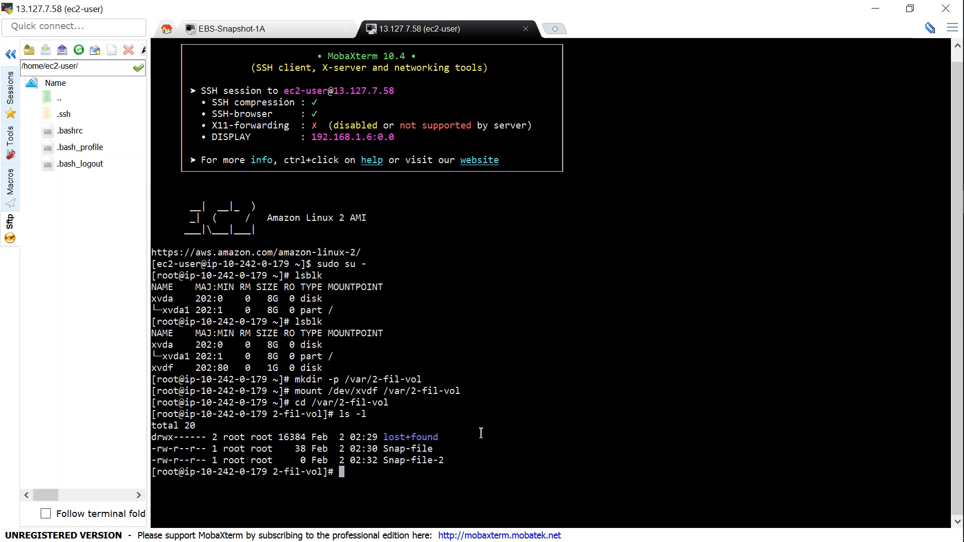
# Switch to the EC2 console in Chrome and open the volume creation form for the snapshot snap-from-1gb-1-file-vol.
pyautogui.click(935, 59)
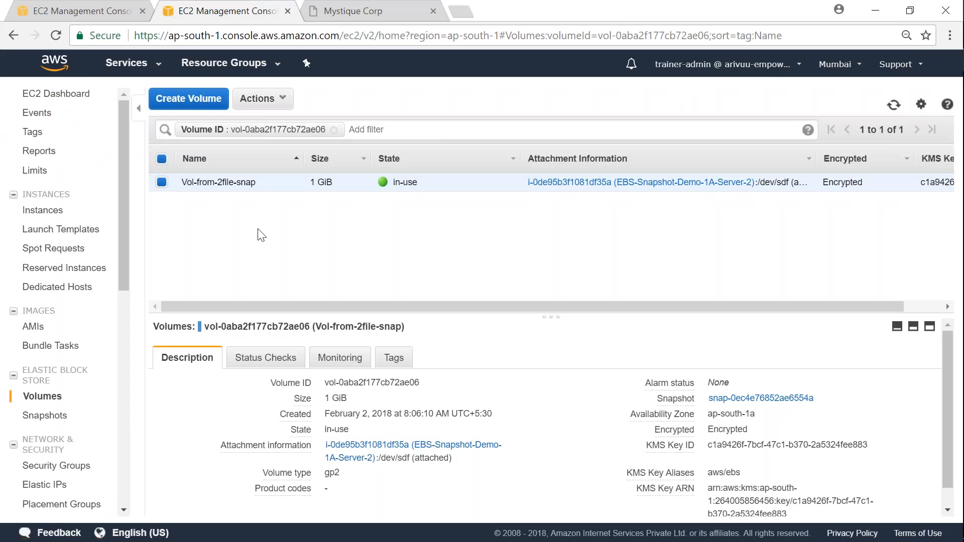
pyautogui.click(44, 415)
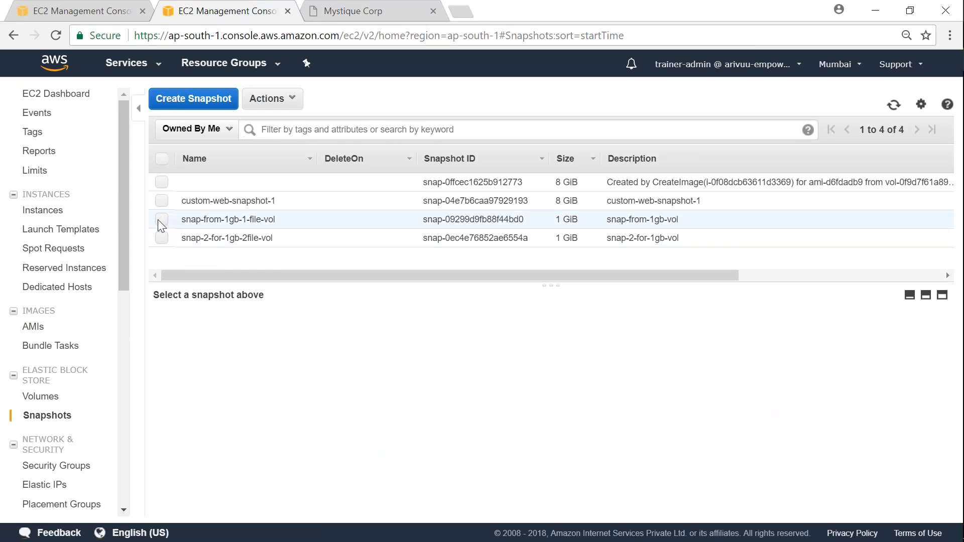
pyautogui.click(161, 219)
pyautogui.click(271, 99)
pyautogui.click(296, 141)
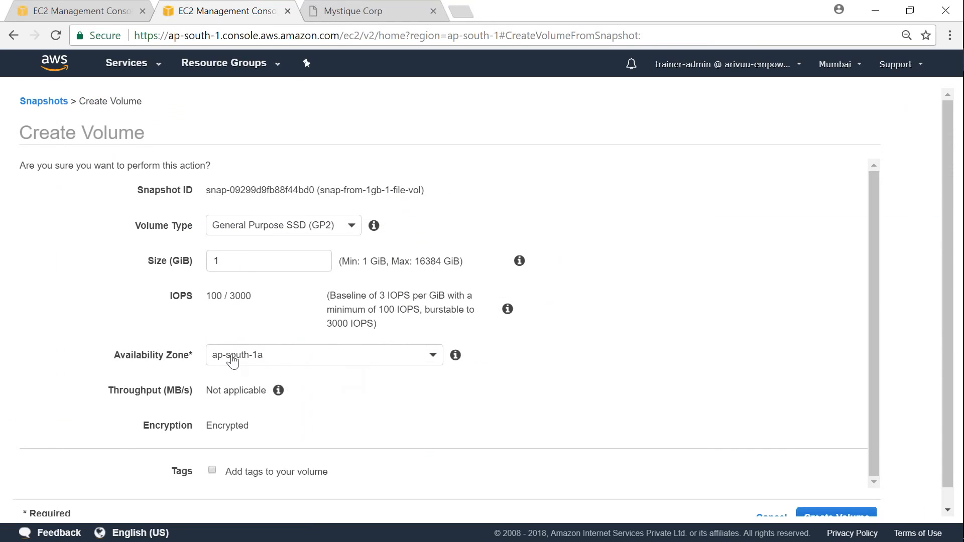
# Enable tags for the volume and add an Owner tag with the value Miztiik.
pyautogui.click(212, 470)
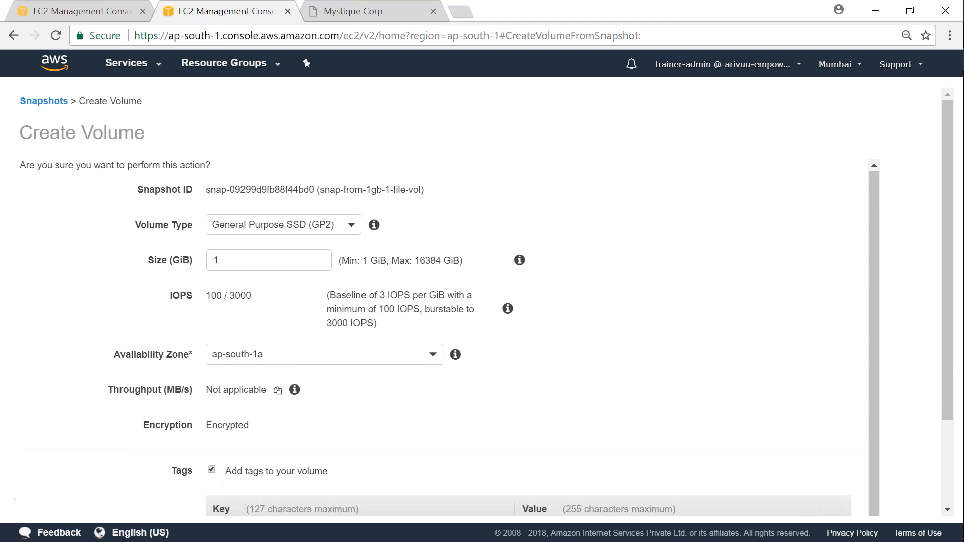
pyautogui.scroll(-2, 257, 486)
pyautogui.click(300, 418)
pyautogui.write('Owner')
pyautogui.press('Tab')
pyautogui.write('Miztiik')
# Add a Name tag with the value vol-from-1file-snap and create the volume from the one-file snapshot.
pyautogui.click(239, 442)
pyautogui.write('Name')
pyautogui.press('Tab')
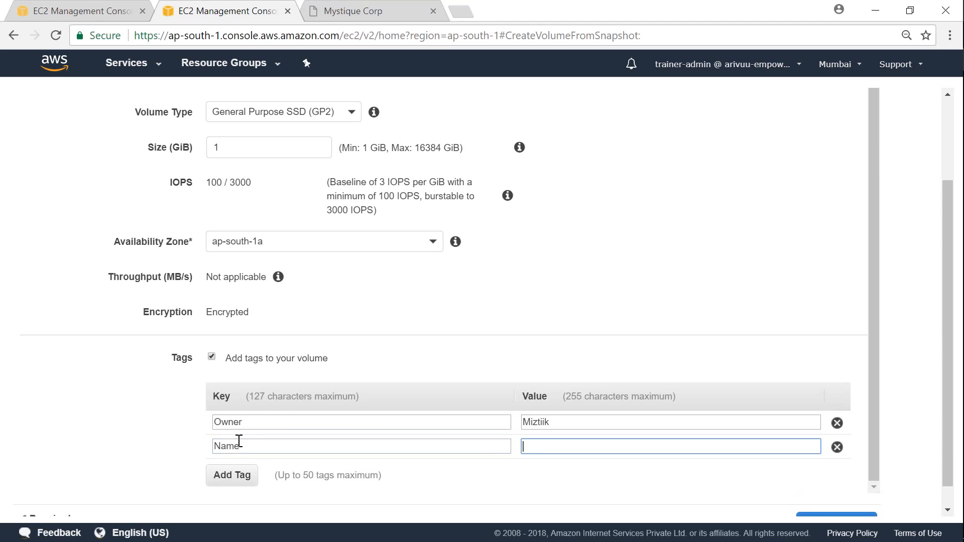
pyautogui.write('vol-from-1fil-e-snap')
pyautogui.scroll(-1, 827, 468)
pyautogui.click(836, 497)
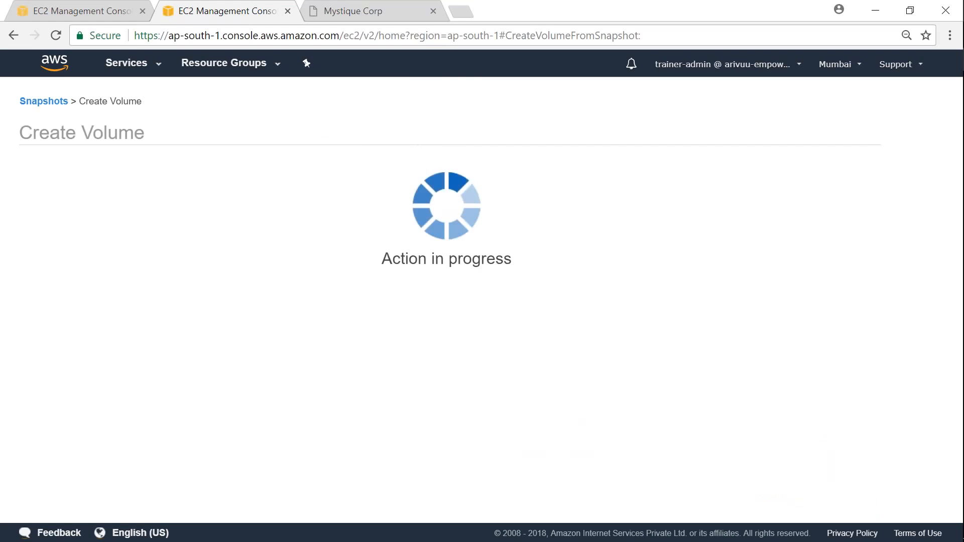
# Open the volume created from the one-file snapshot and refresh its state.
pyautogui.click(271, 203)
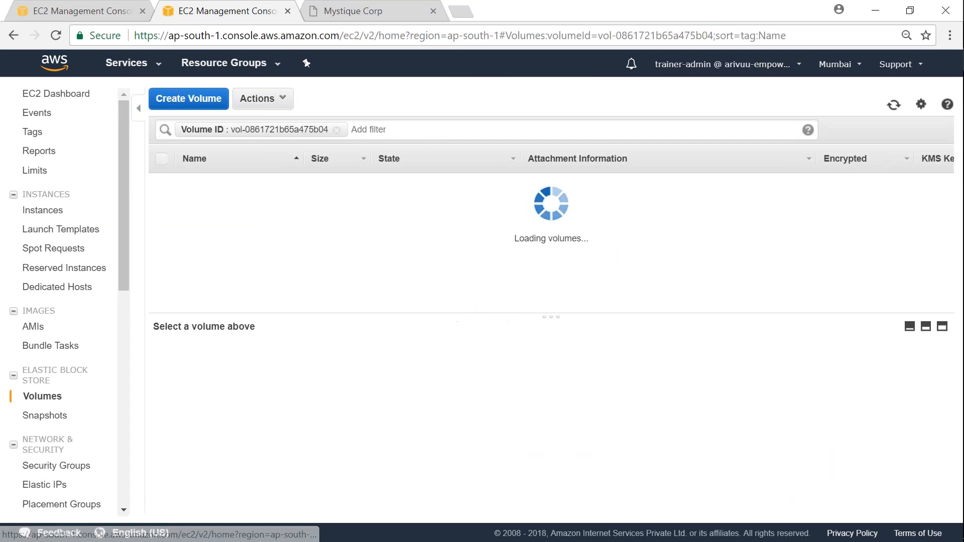
pyautogui.click(894, 105)
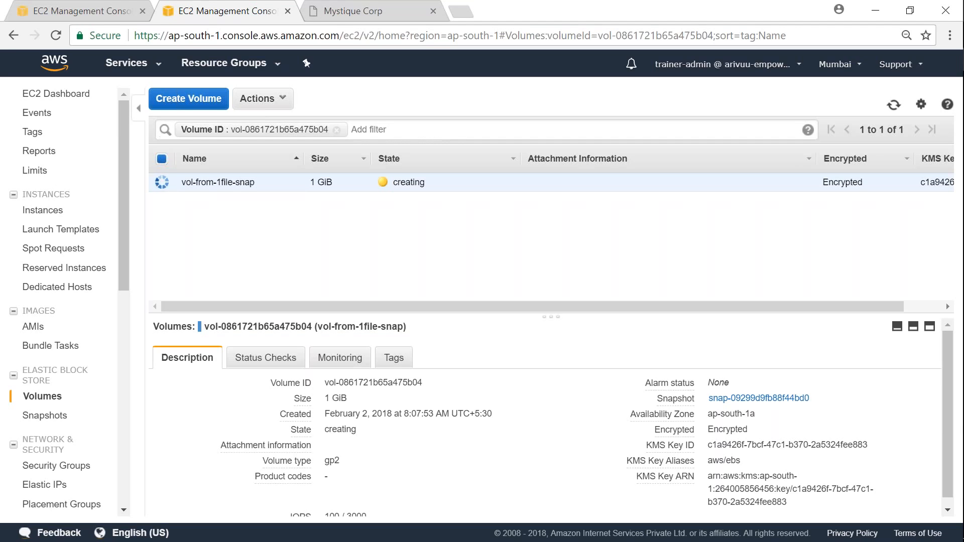
pyautogui.click(885, 108)
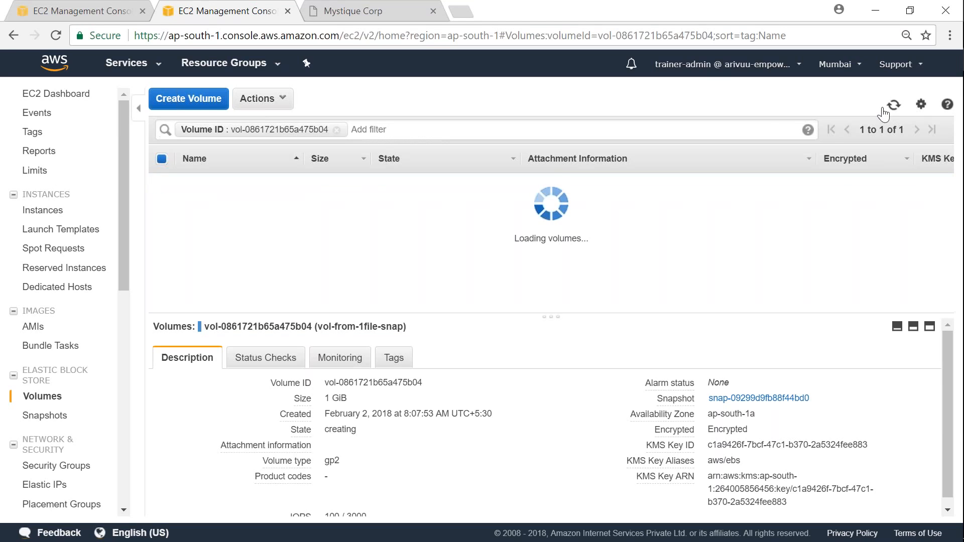
# Attach the vol-from-1file-snap volume to the instance EBS-Snapshot-Demo-1A-Server-2 as /dev/sdg.
pyautogui.click(281, 99)
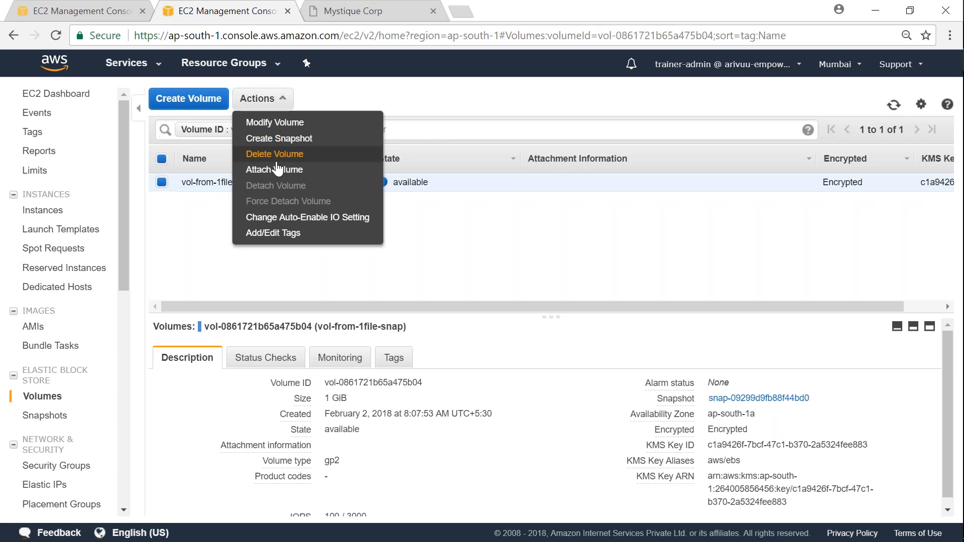
pyautogui.click(277, 170)
pyautogui.click(337, 323)
pyautogui.click(329, 348)
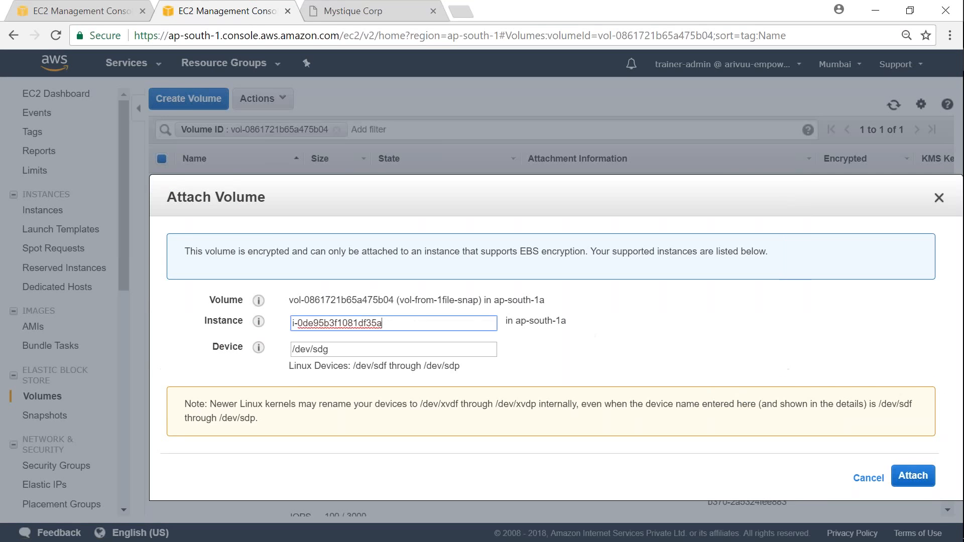
pyautogui.click(919, 481)
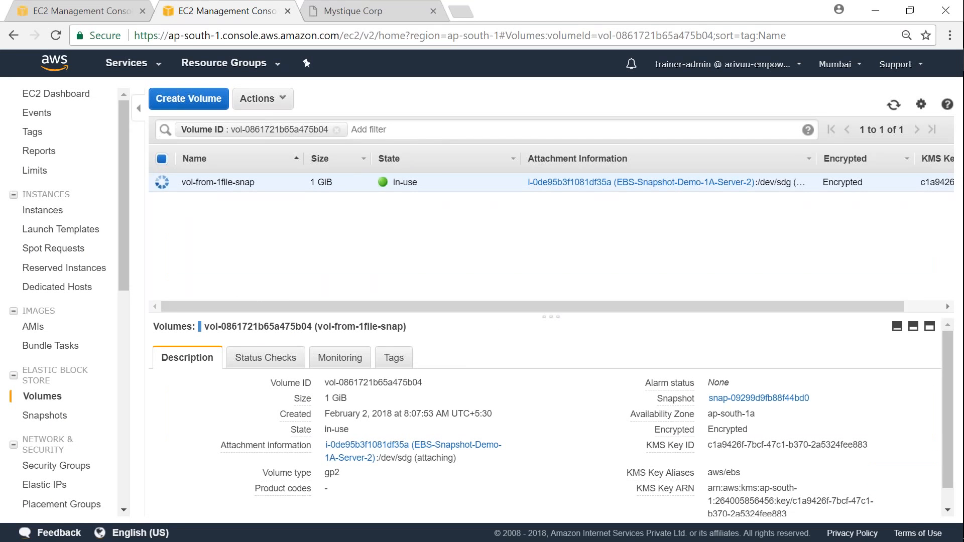
# Switch to the second server's MobaXterm session and list the block devices with lsblk, checking the xvdf and xvdg entries.
pyautogui.click(939, 213)
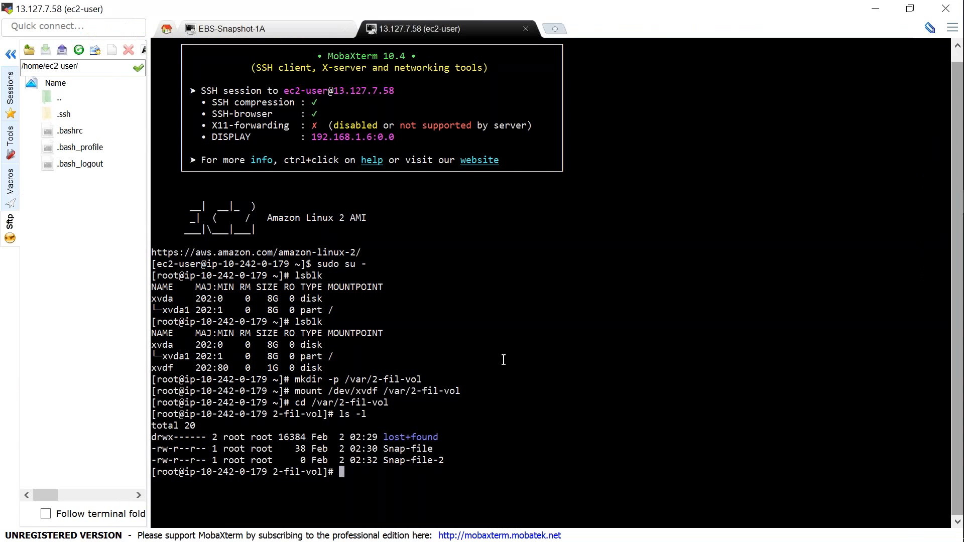
pyautogui.write('lsbnl')
pyautogui.press('BackSpace')
pyautogui.press('BackSpace')
pyautogui.write('lk')
pyautogui.press('Return')
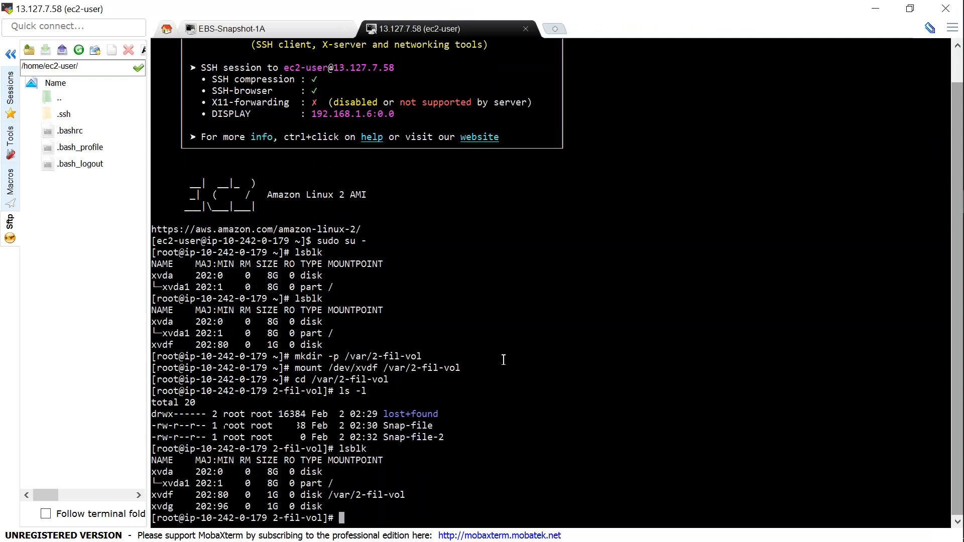
pyautogui.doubleClick(163, 508)
pyautogui.doubleClick(163, 495)
pyautogui.doubleClick(363, 495)
pyautogui.doubleClick(165, 507)
# Create the directory /var/1-file-vol with mkdir -p and mount /dev/xvdg on it.
pyautogui.write('mkdir -p')
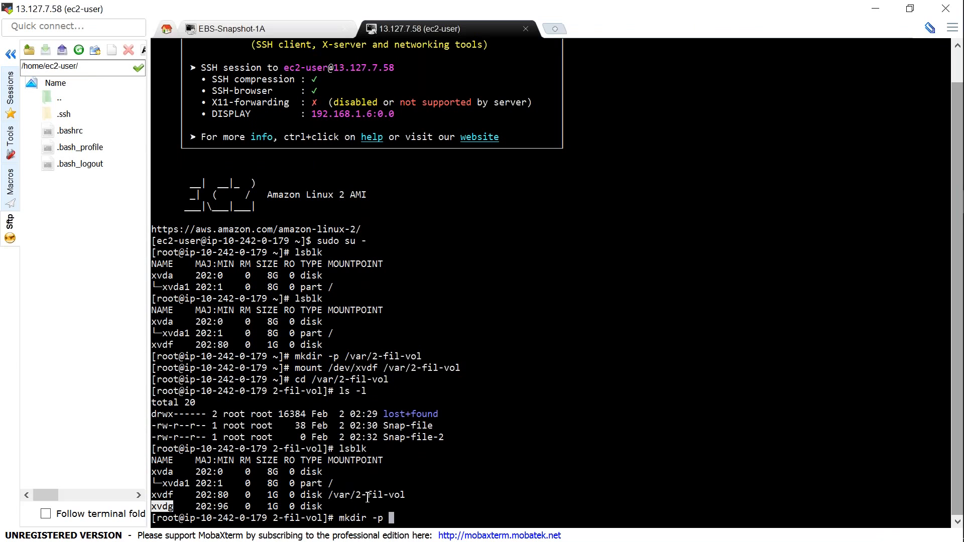
pyautogui.write(' /var/1-file-vol')
pyautogui.press('Return')
pyautogui.write('mount ')
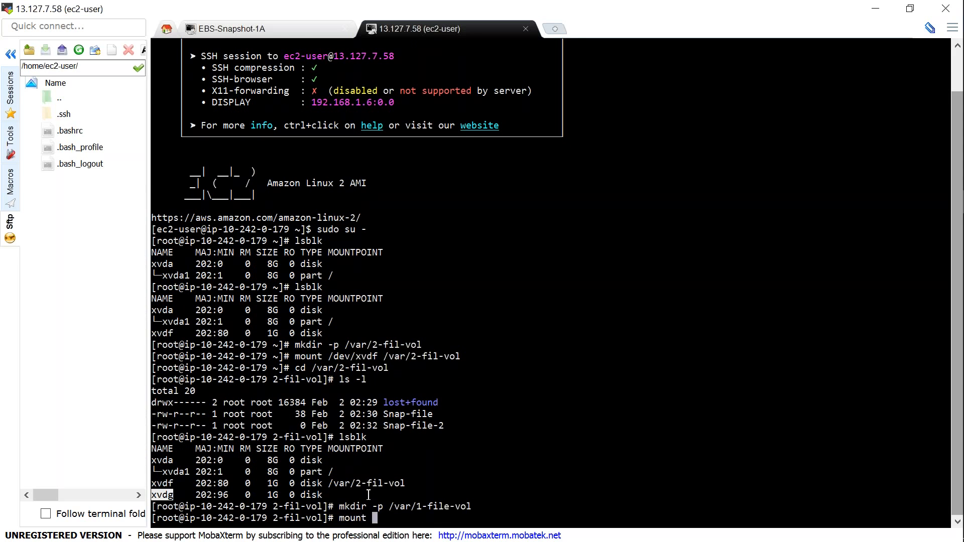
pyautogui.write('/dev/xvdg')
pyautogui.doubleClick(457, 507)
pyautogui.rightClick(457, 507)
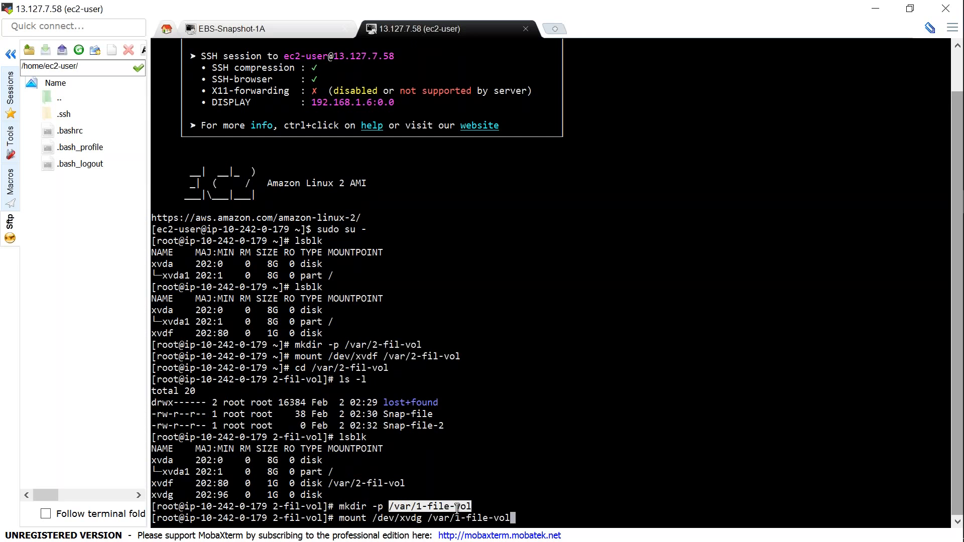
pyautogui.press('Return')
# Change to /var/1-file-vol and list its files in long format with ls -l.
pyautogui.write('cd')
pyautogui.rightClick(457, 509)
pyautogui.press('Return')
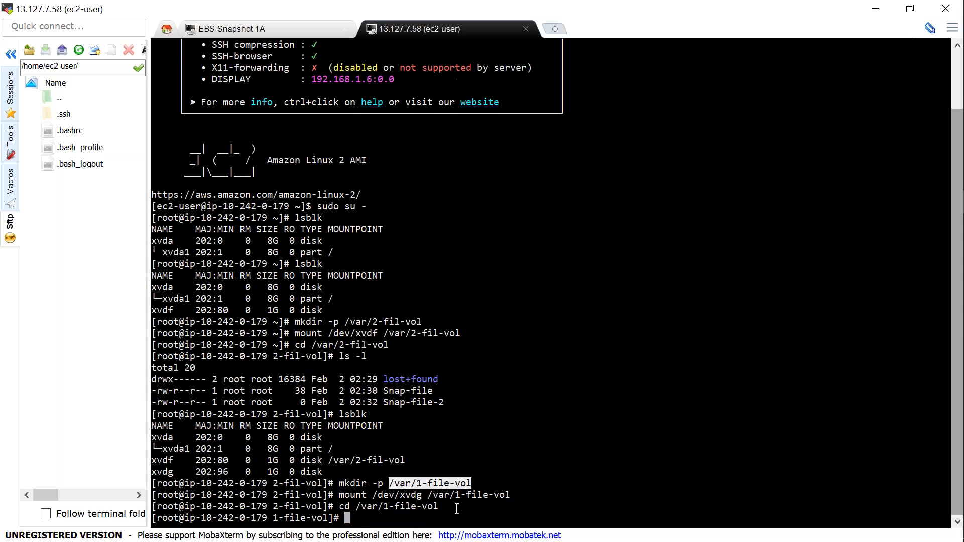
pyautogui.write('ls -l')
pyautogui.press('Return')
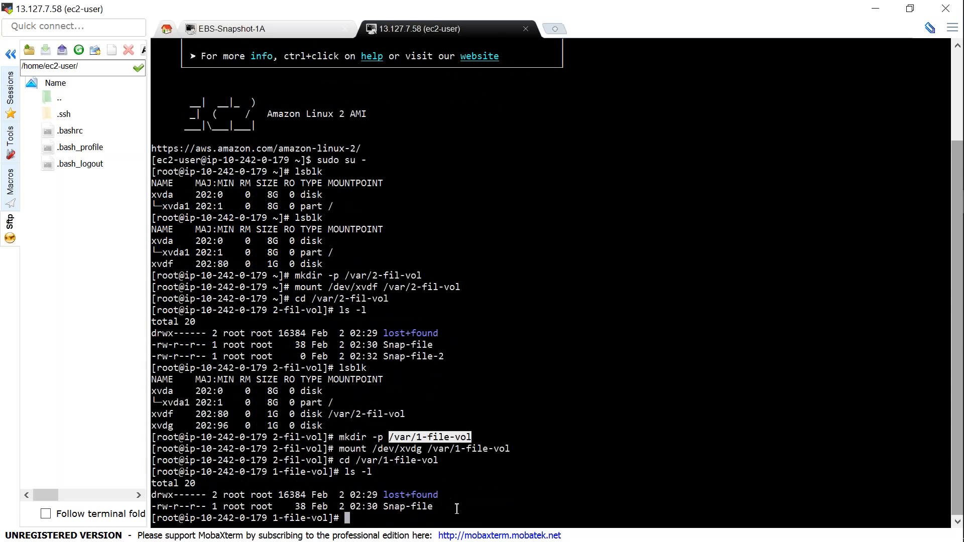
pyautogui.moveTo(384, 506); pyautogui.dragTo(434, 507)
pyautogui.click(481, 499)
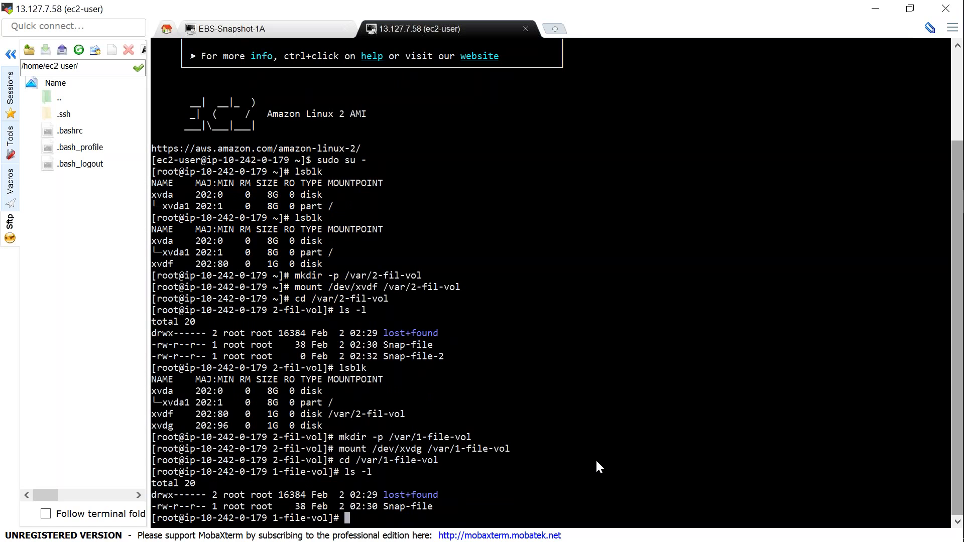